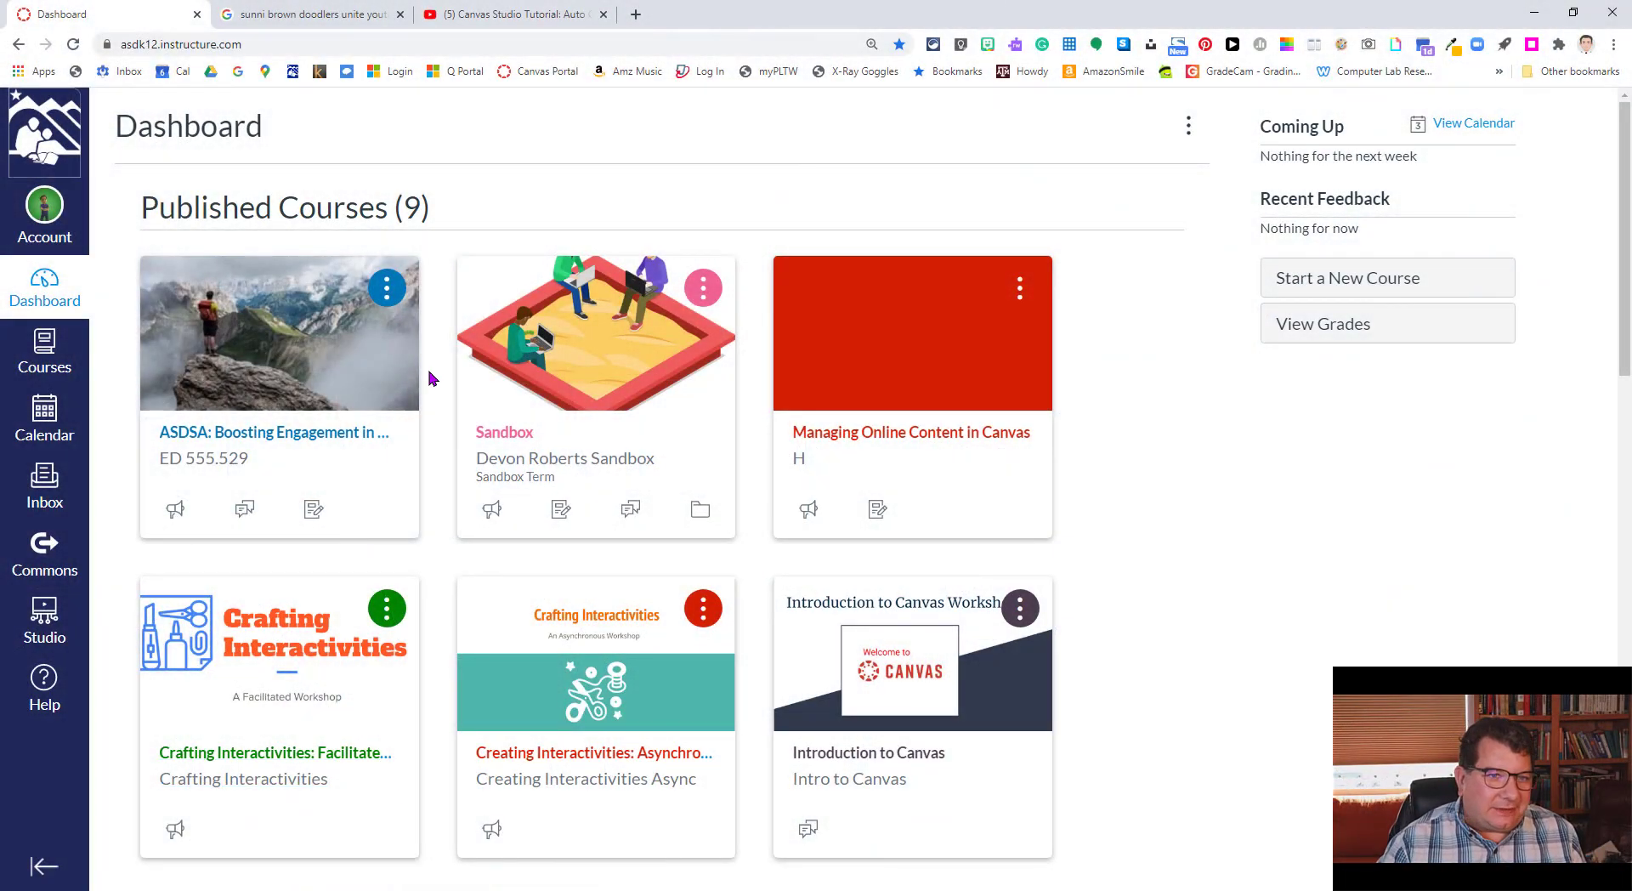
Open Studio's Add to My Library dialog and get ready to enter a YouTube URL
left_click(47, 612)
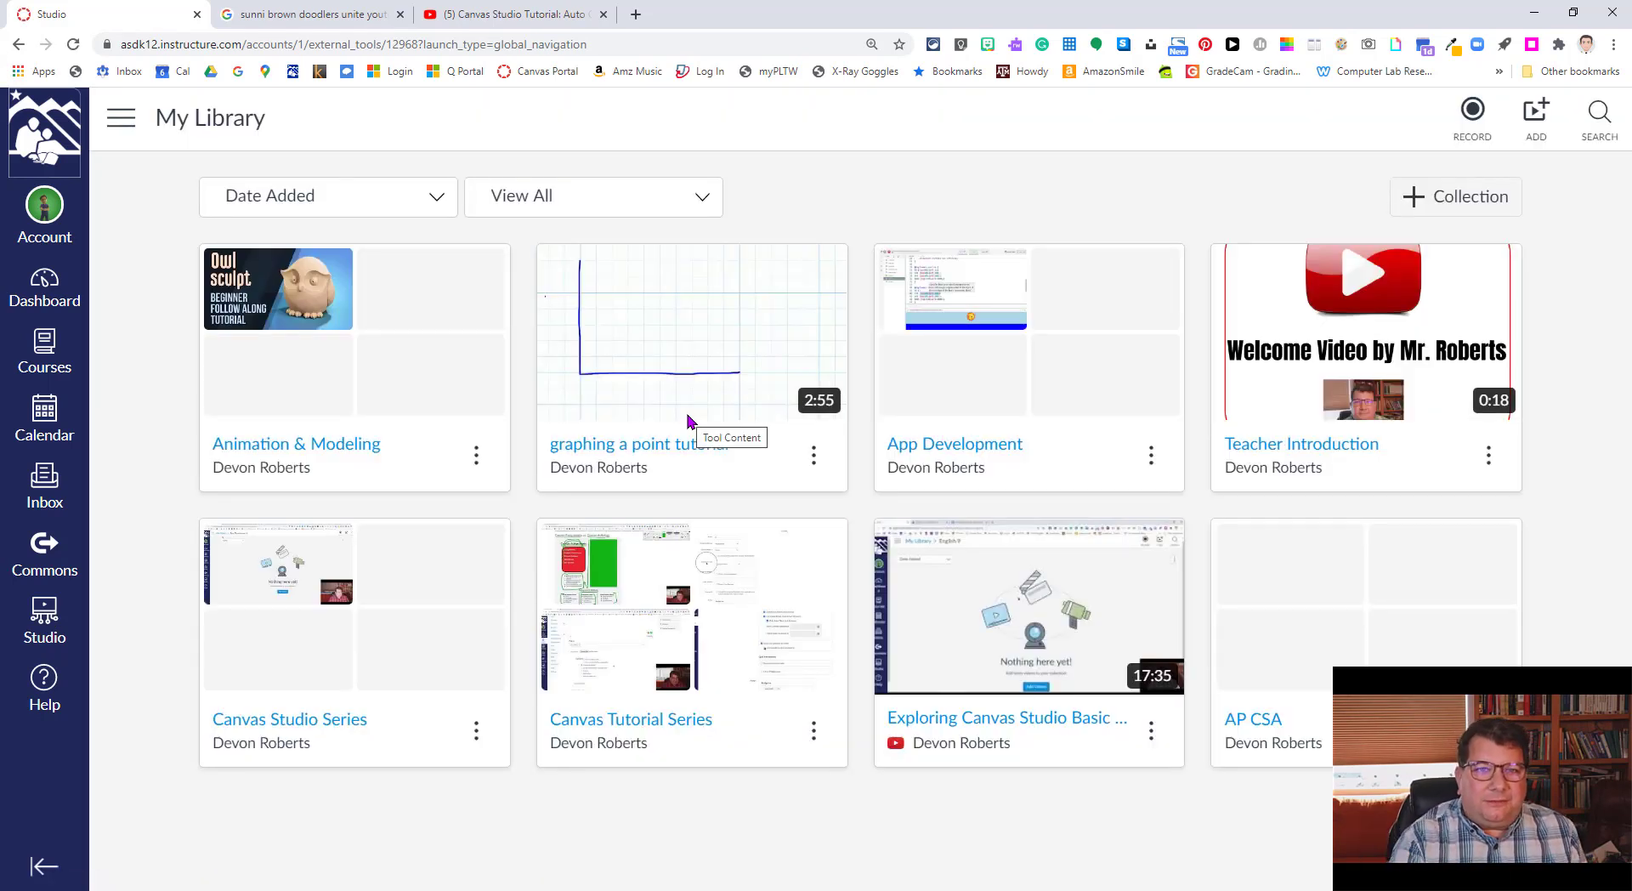
left_click(1535, 128)
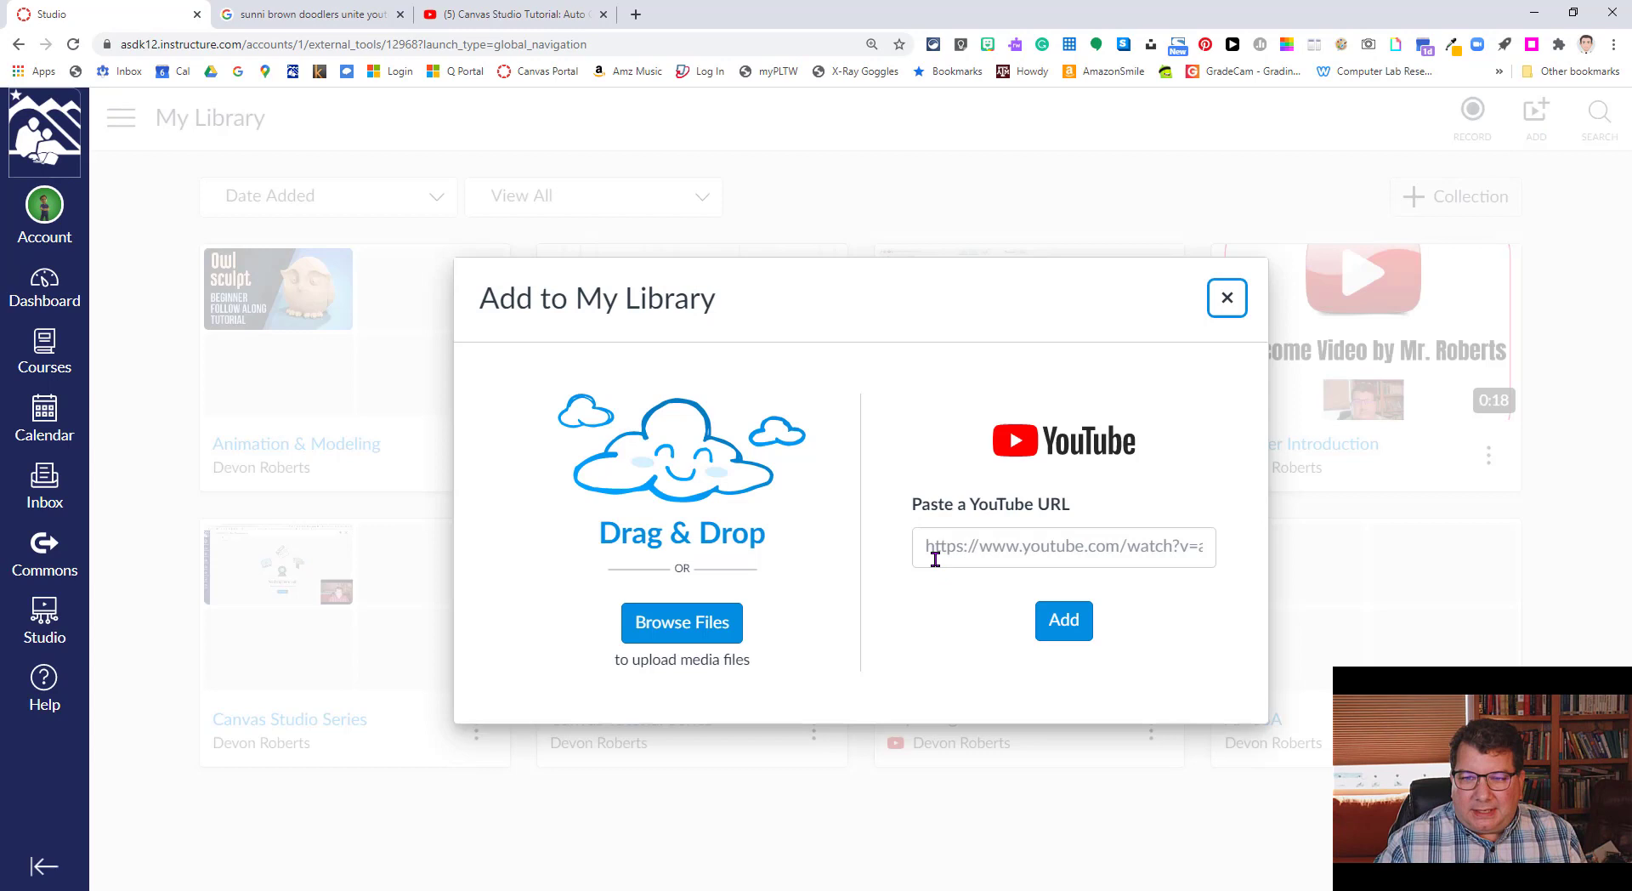
left_click(1022, 535)
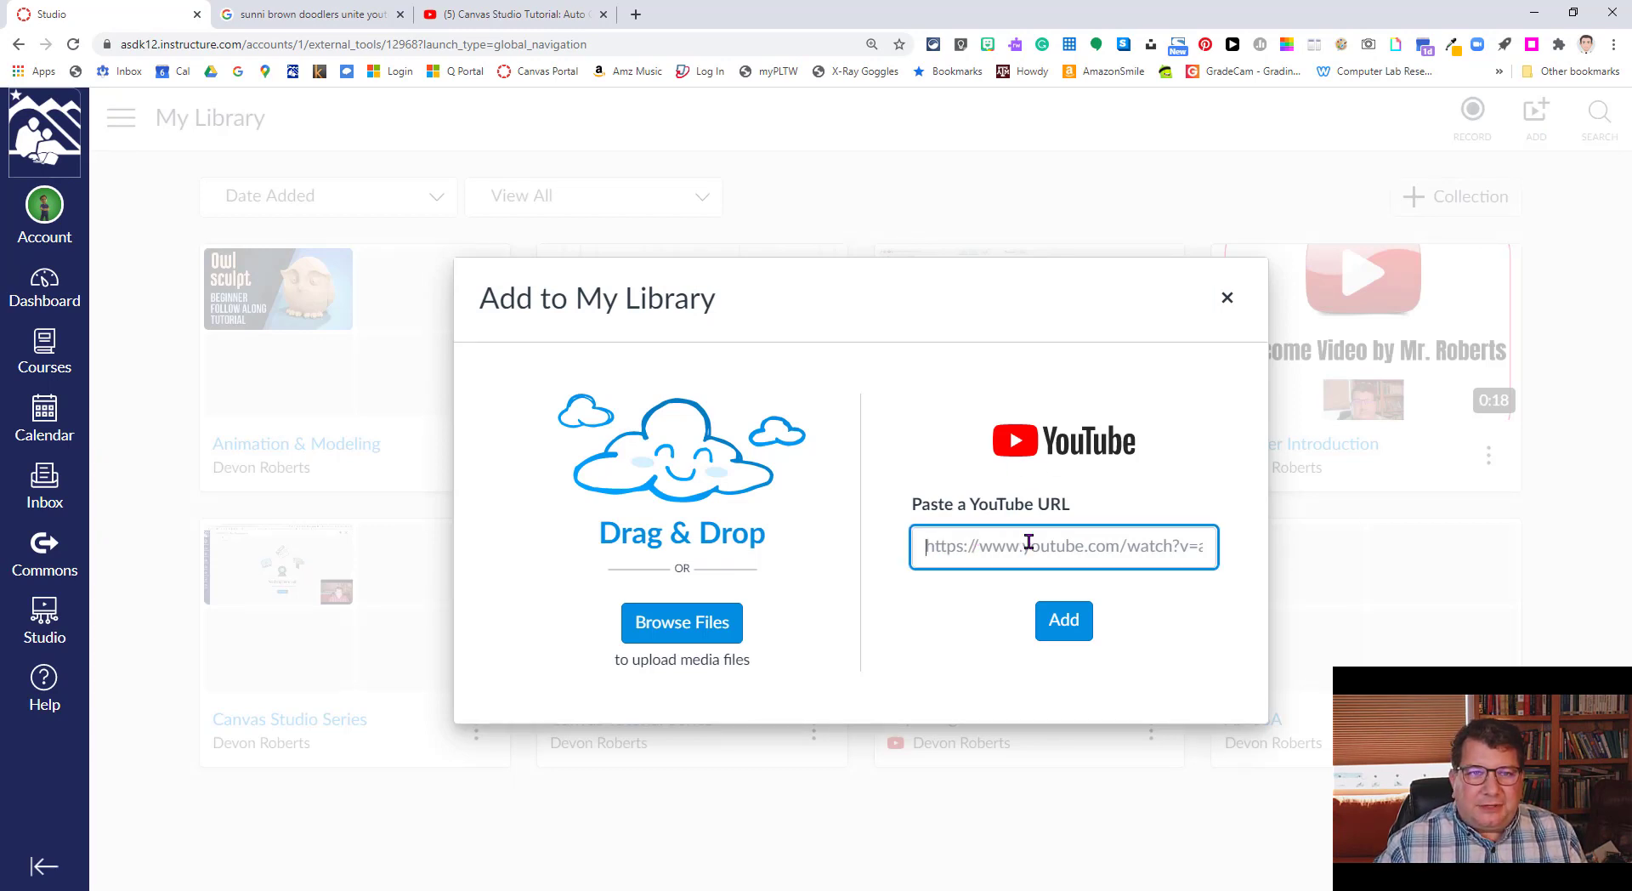
Copy the link of the 'Sunni Brown: Doodlers, unite!' result from the Google results
left_click(347, 24)
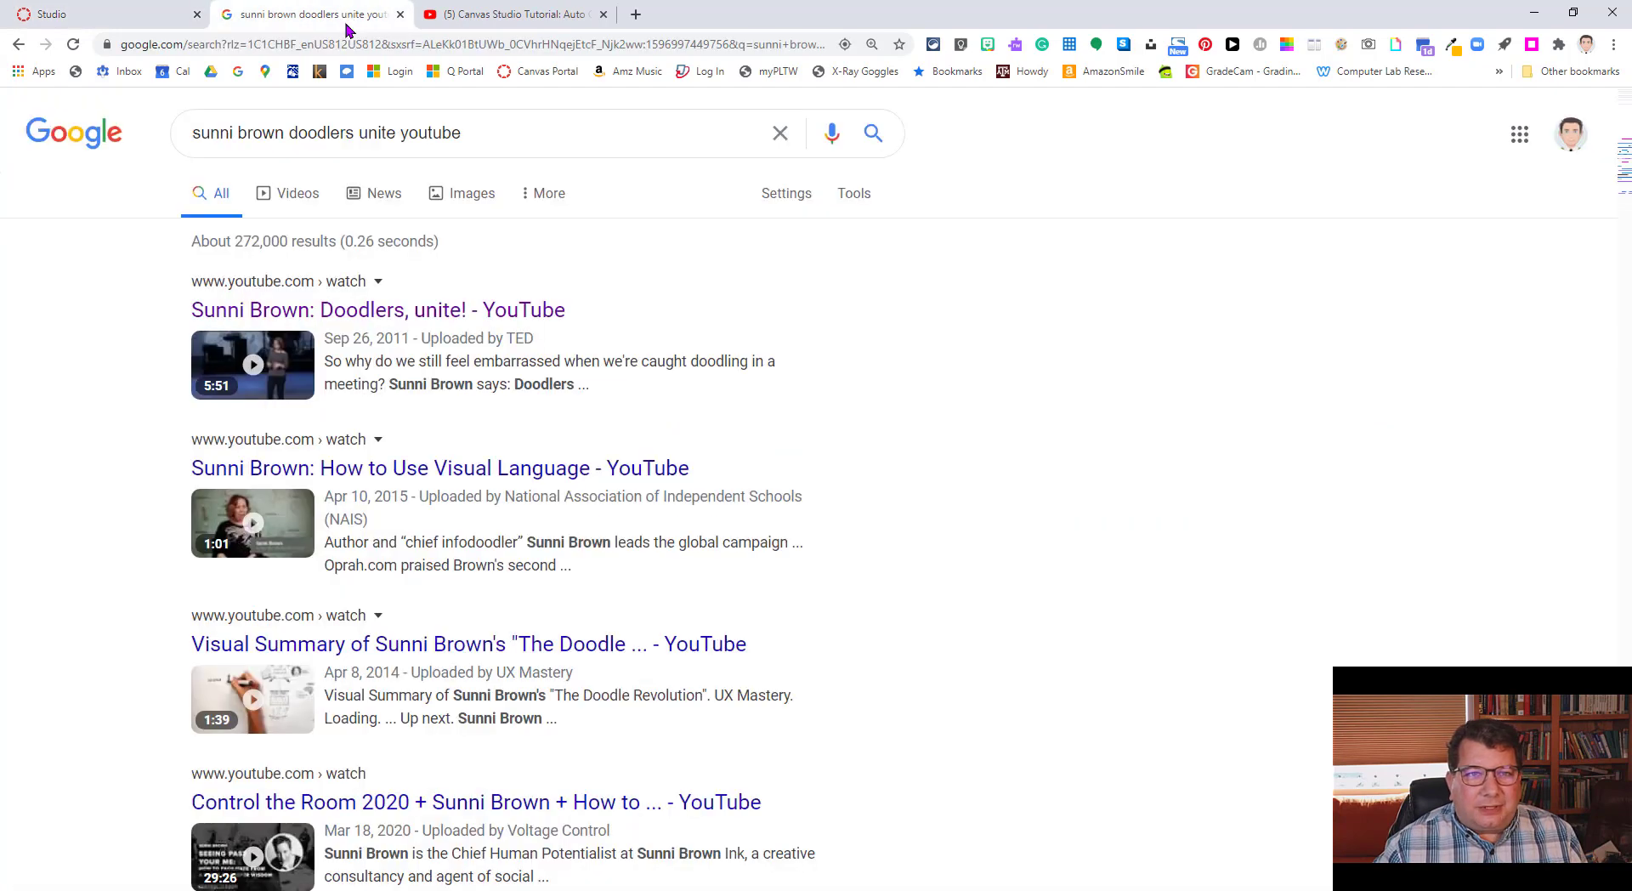
right_click(374, 317)
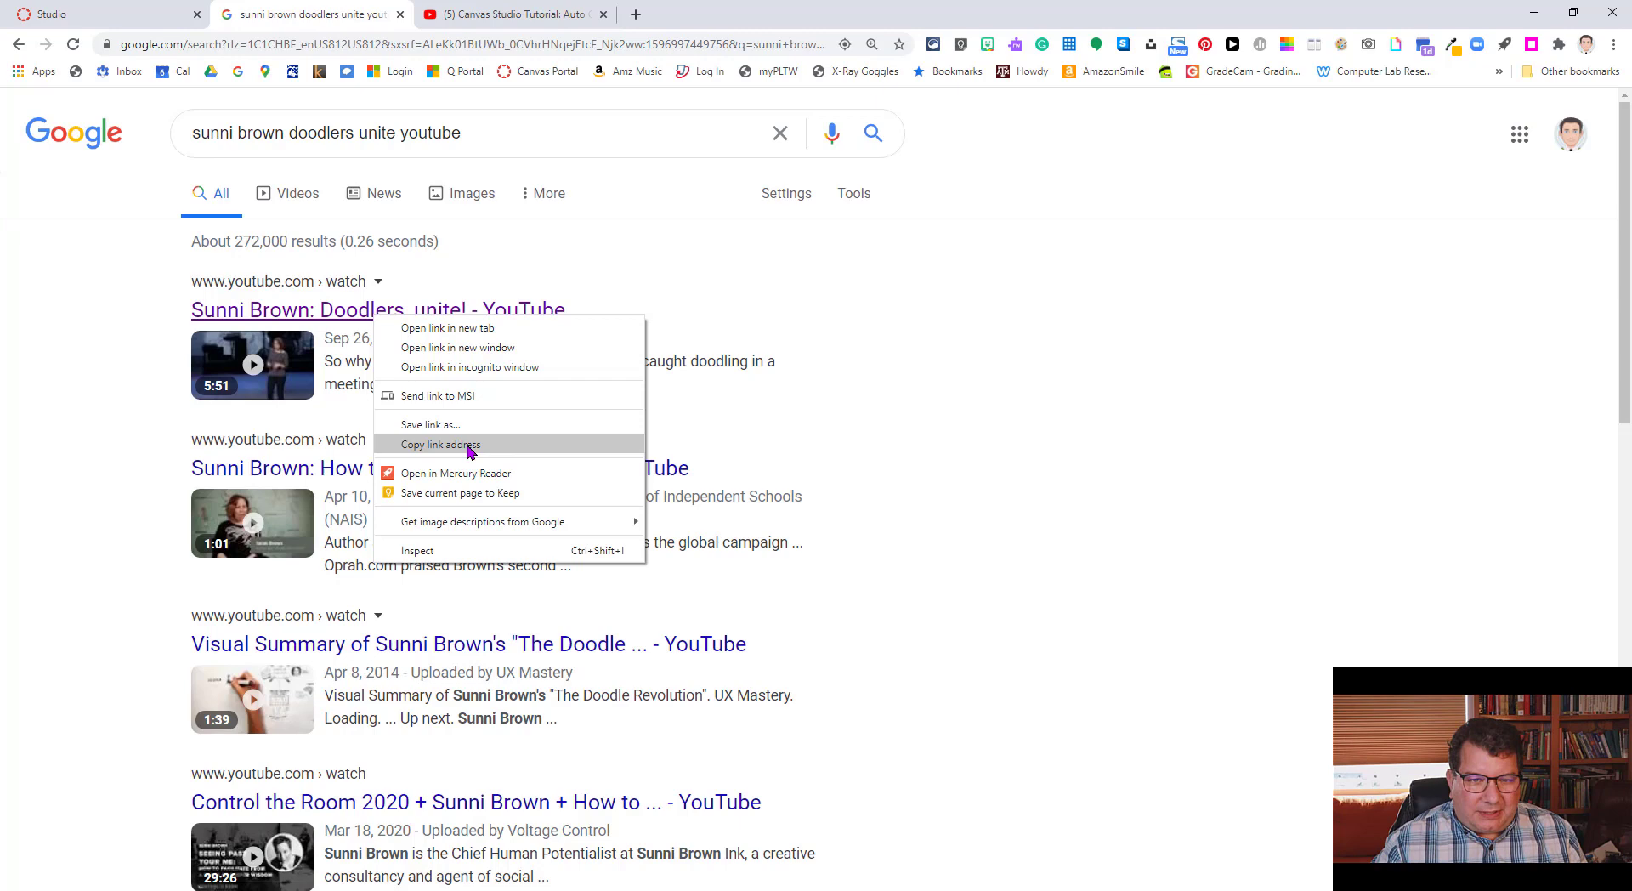
left_click(468, 448)
Paste the copied Doodlers YouTube URL into Studio's URL field and add the video
left_click(126, 14)
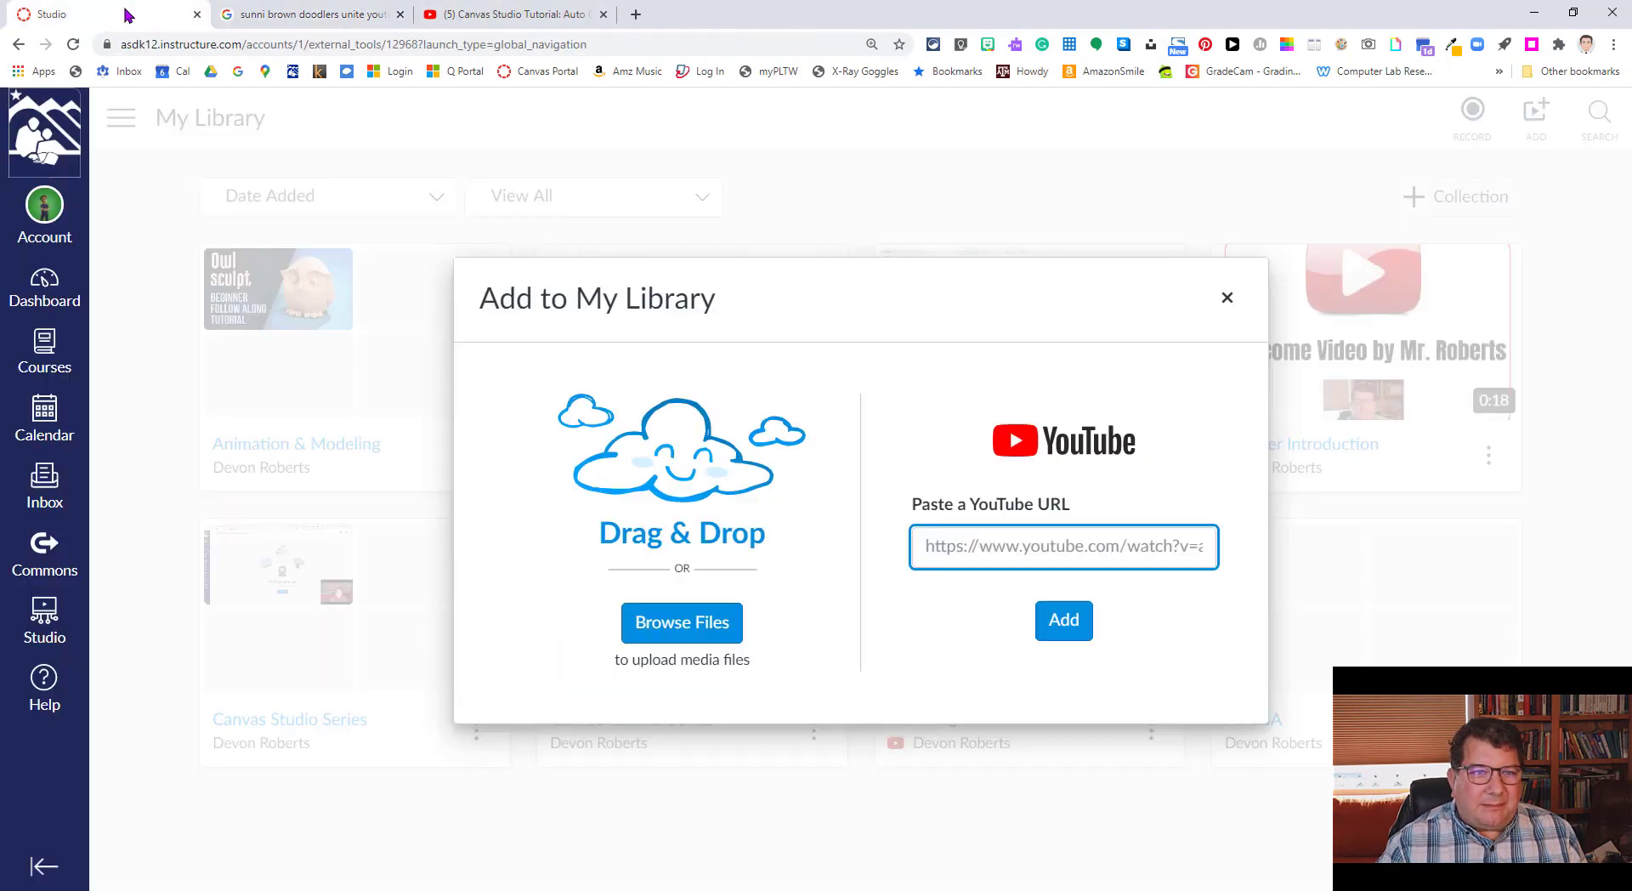
right_click(977, 547)
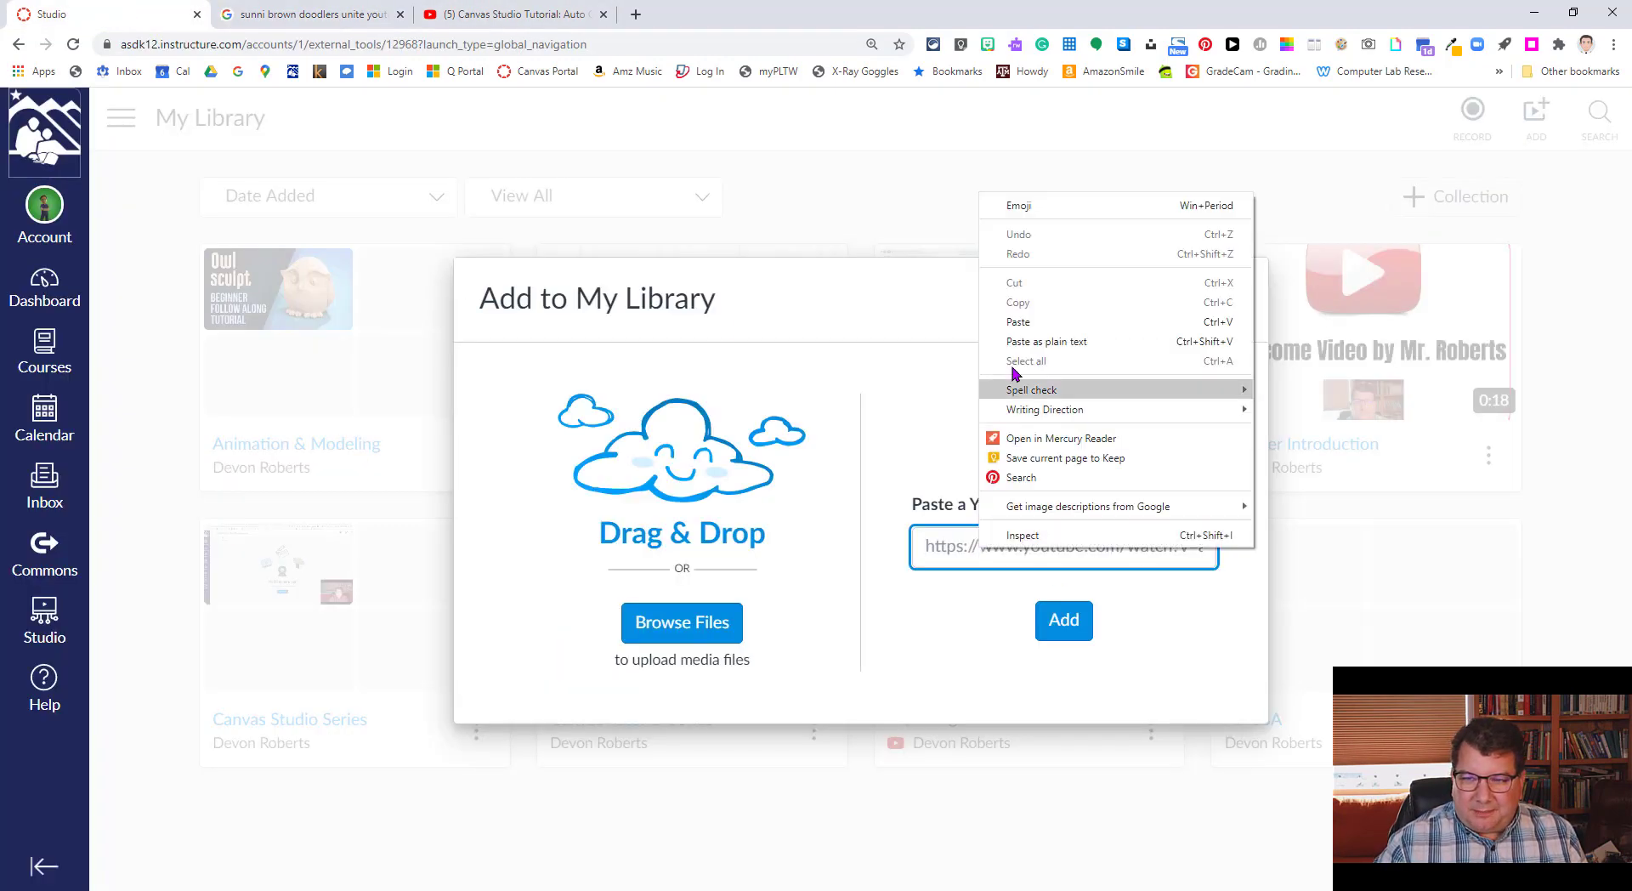
left_click(1017, 321)
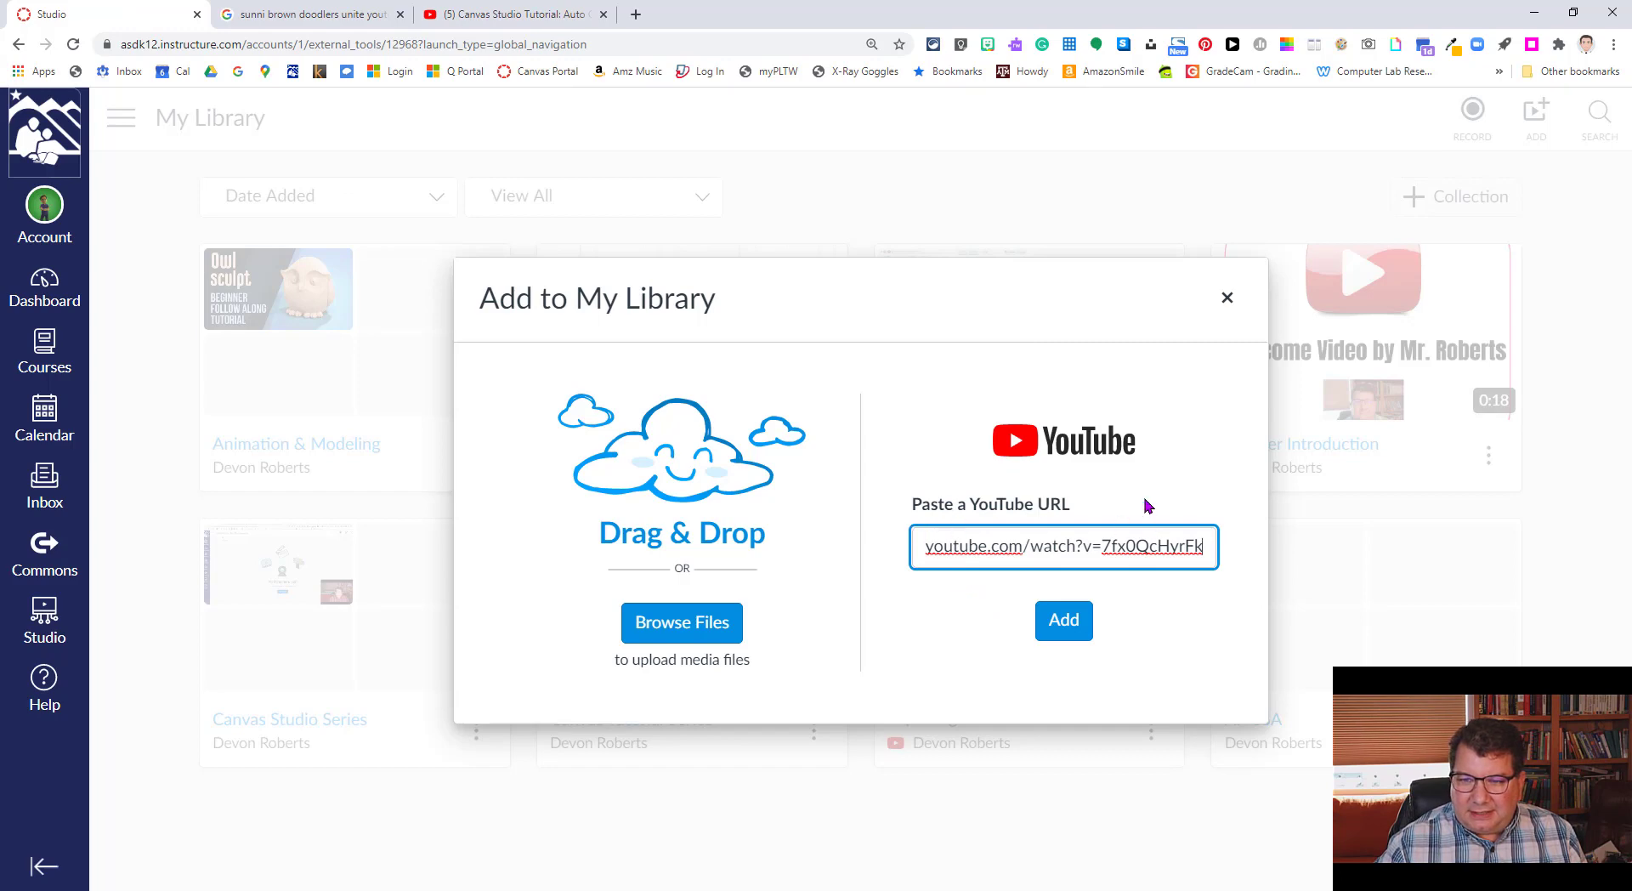
left_click(1069, 629)
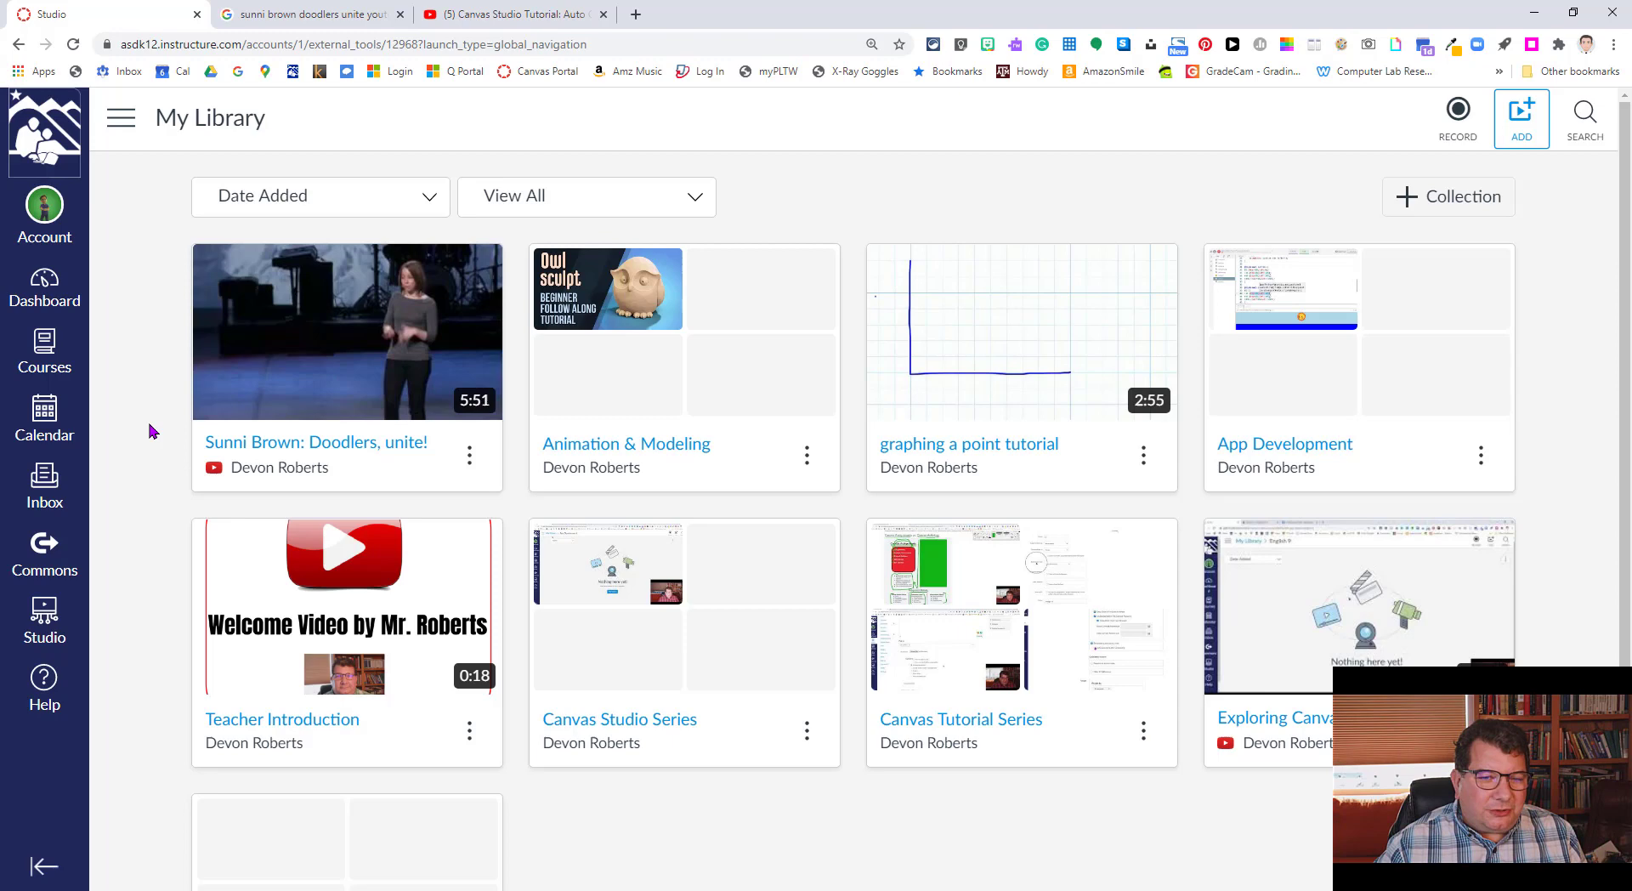
Create a quiz titled 'Doodlers Unit! Video Quiz' on the Doodlers video, hiding question markers from students
left_click(471, 459)
left_click(471, 461)
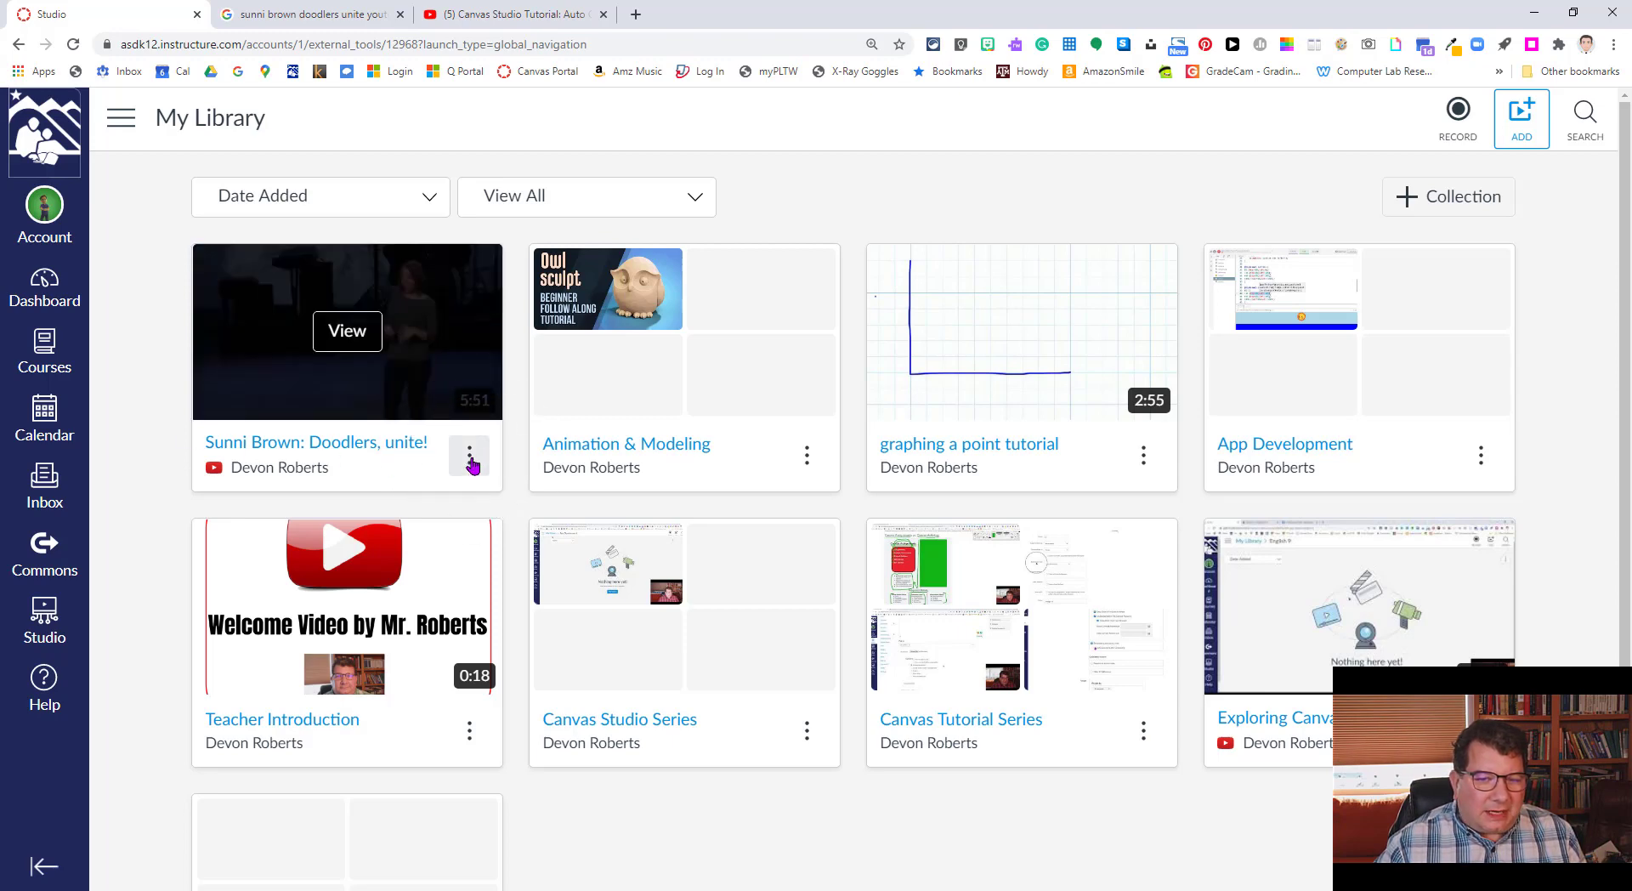
left_click(470, 460)
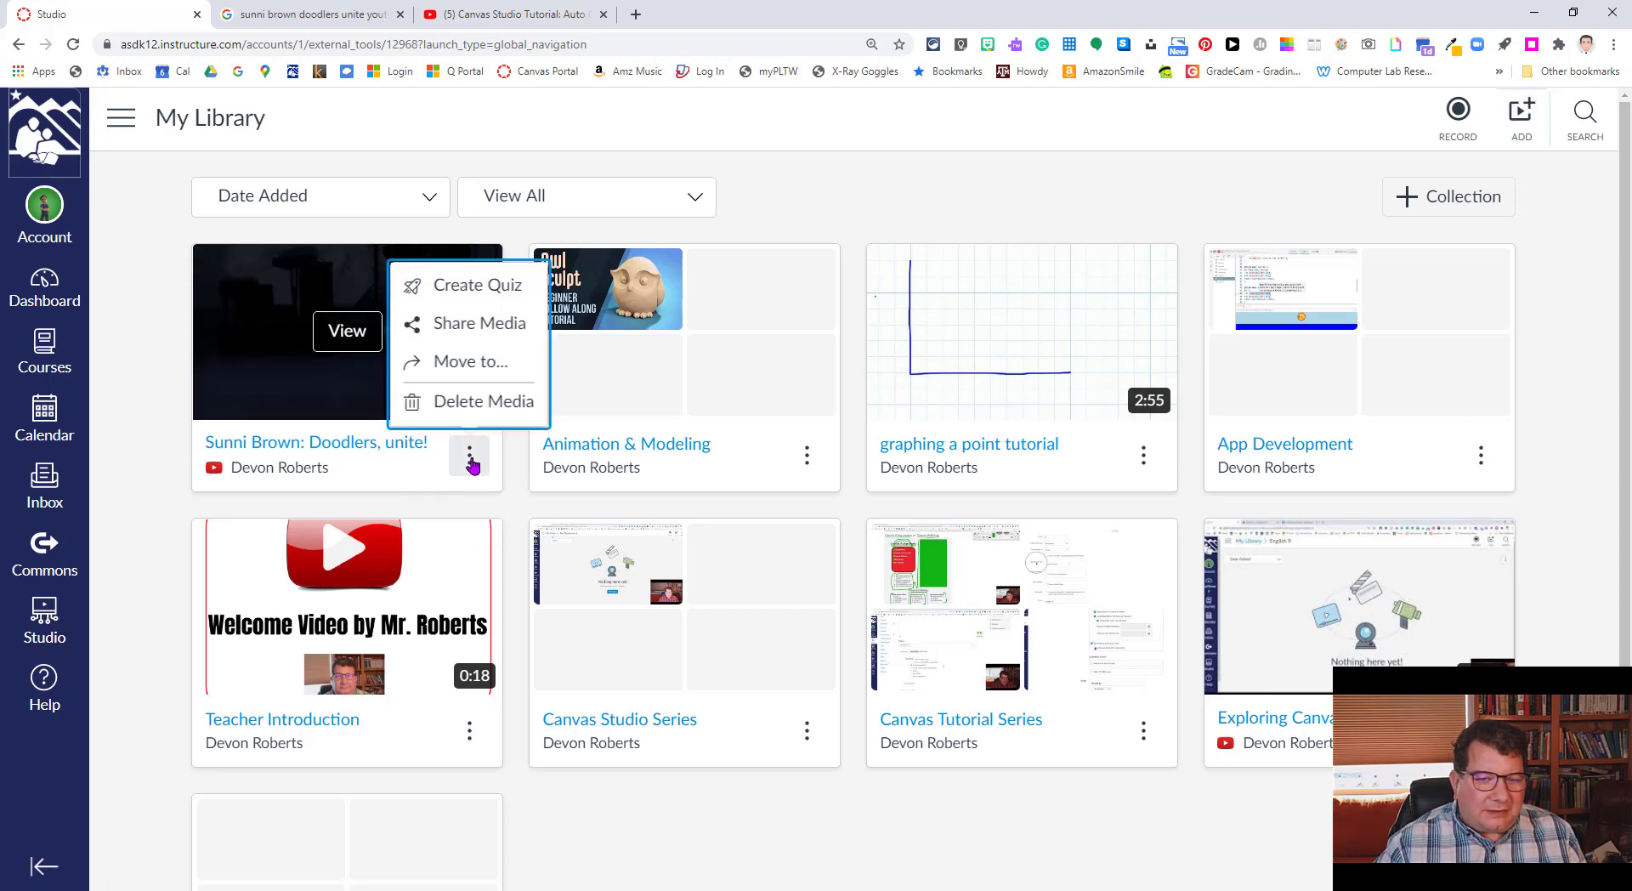
left_click(457, 291)
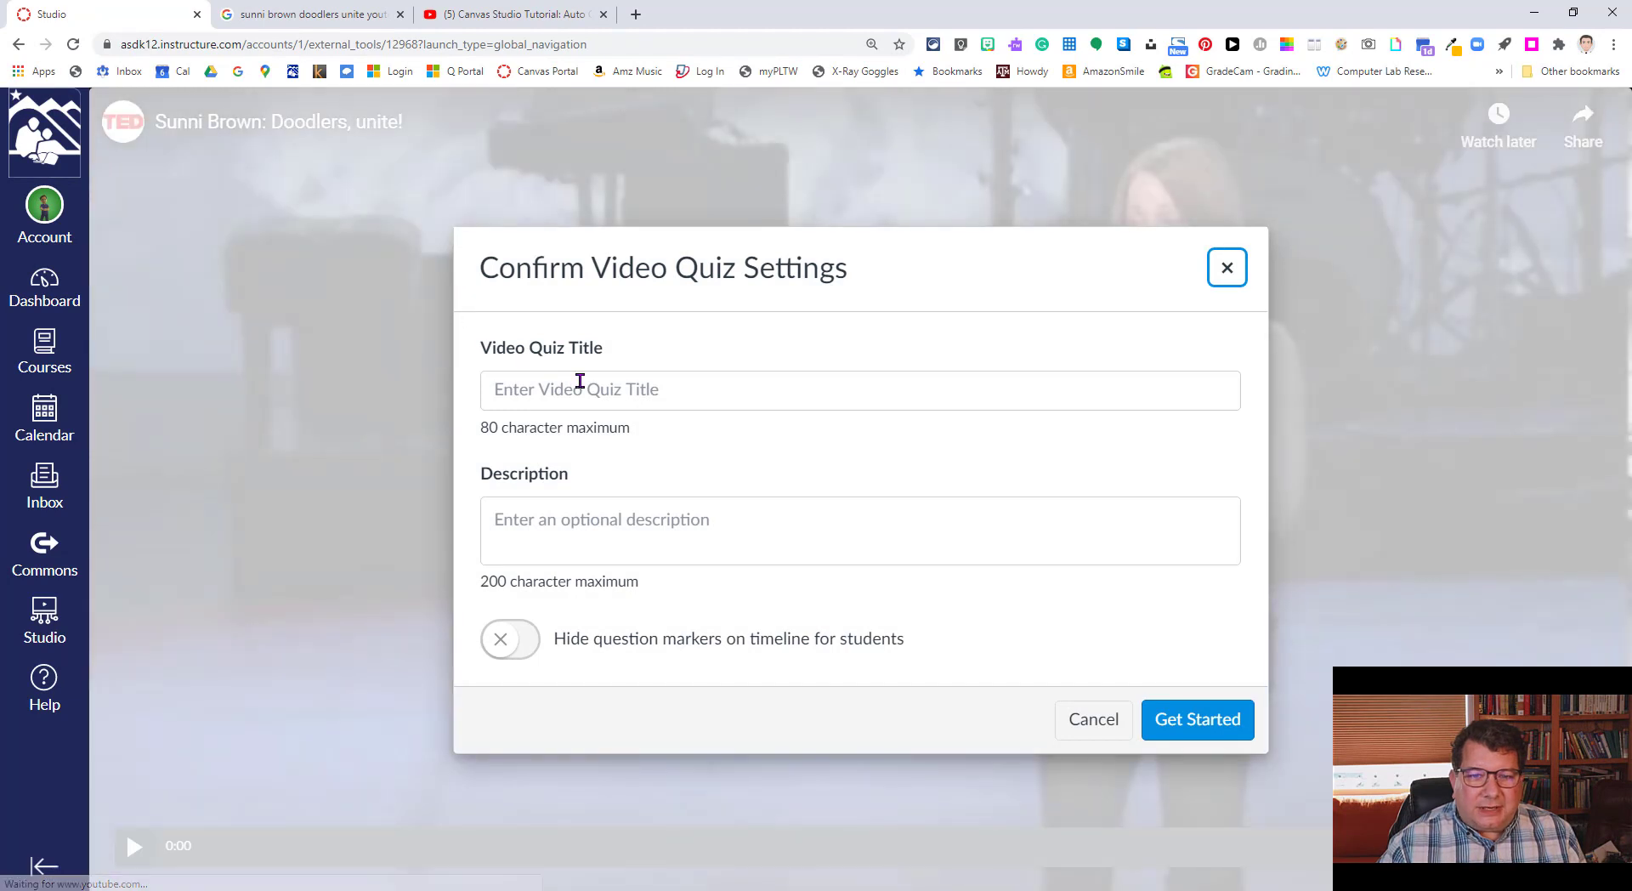
left_click(584, 388)
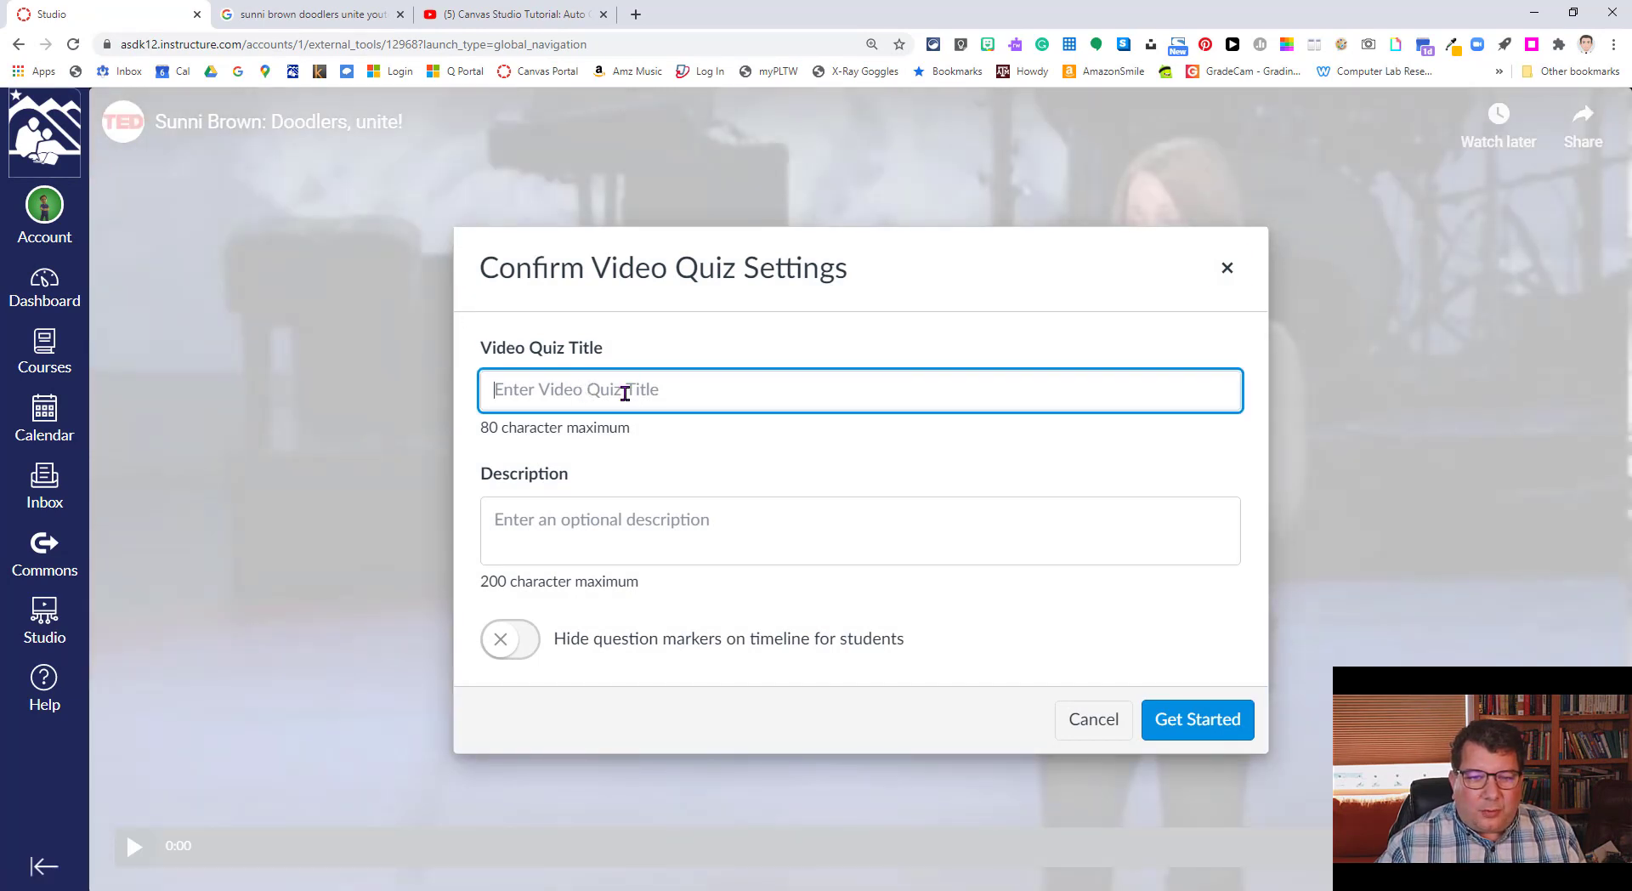
type("Doo")
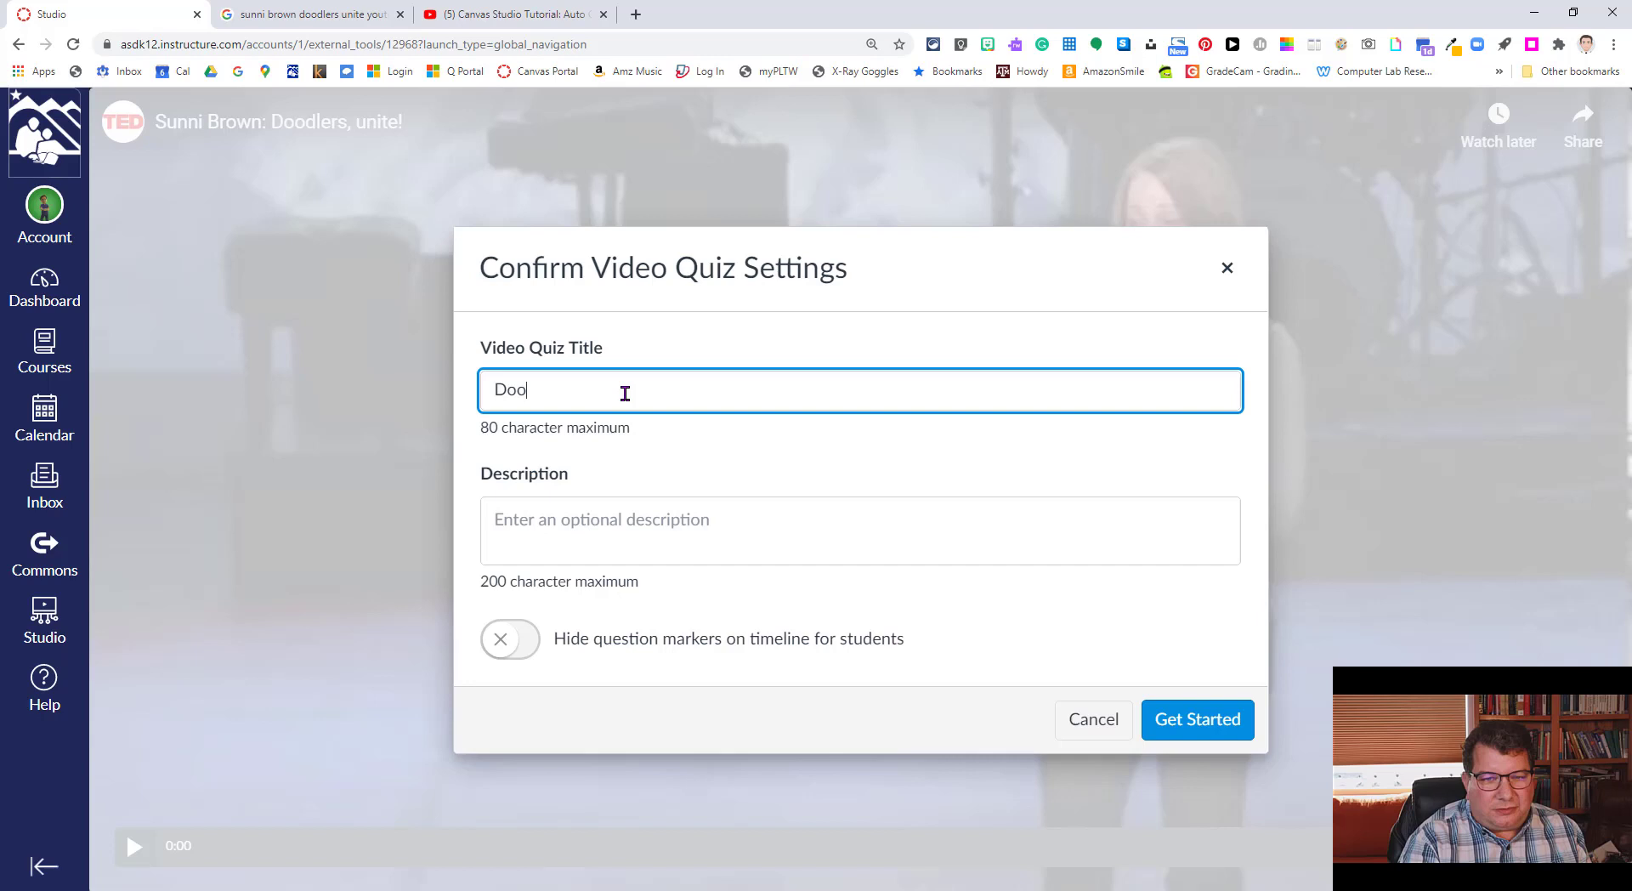
type("dlers Unit")
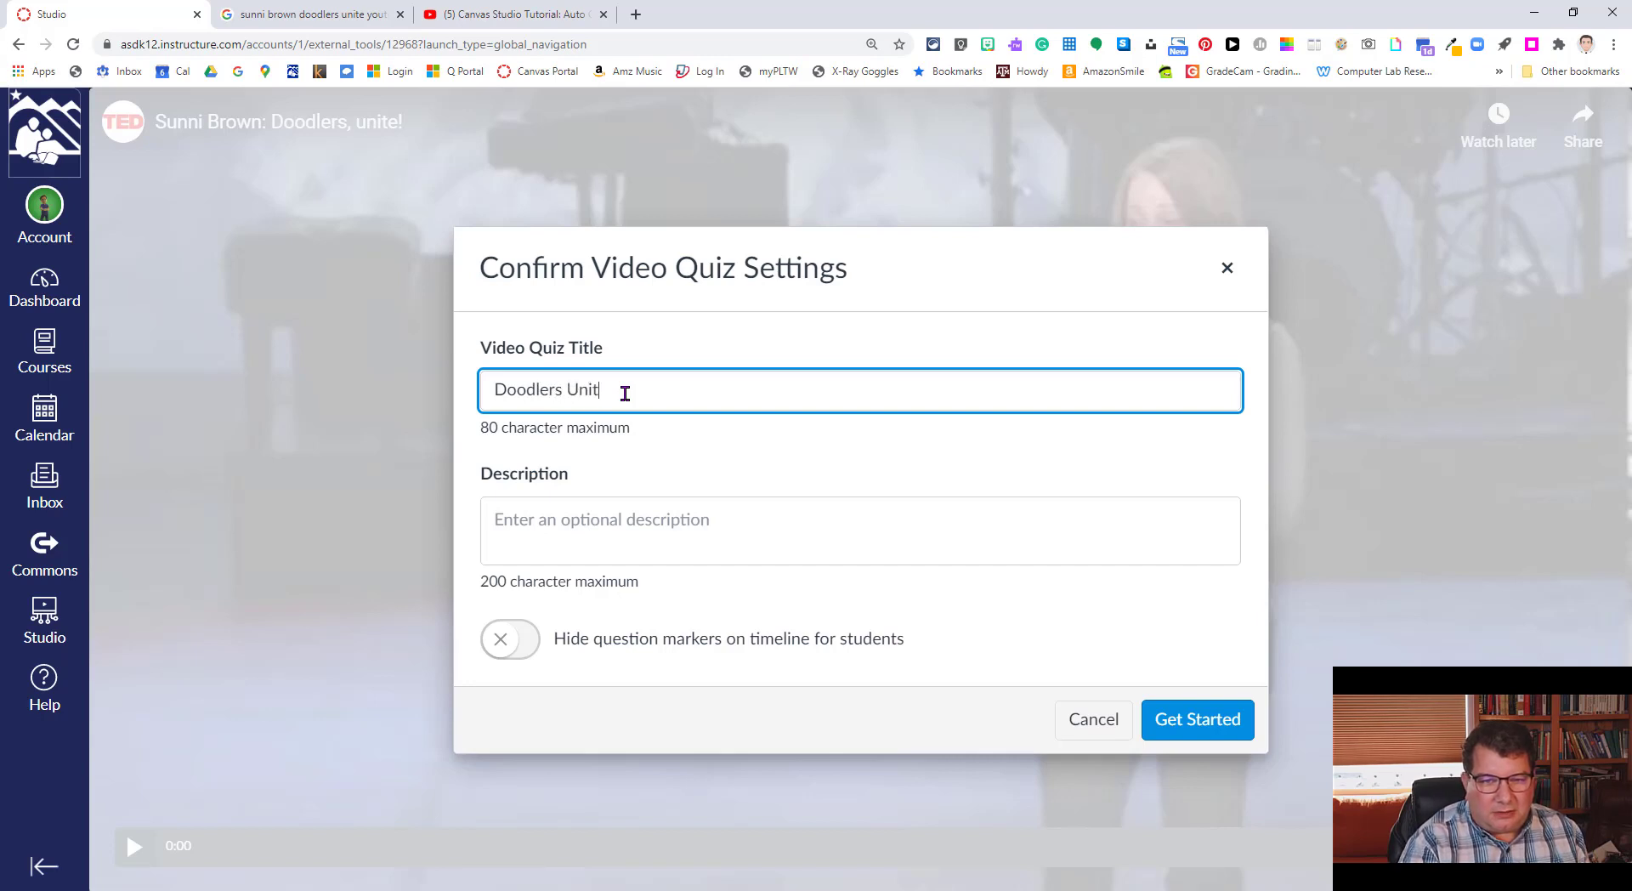
type("! Video Quiz")
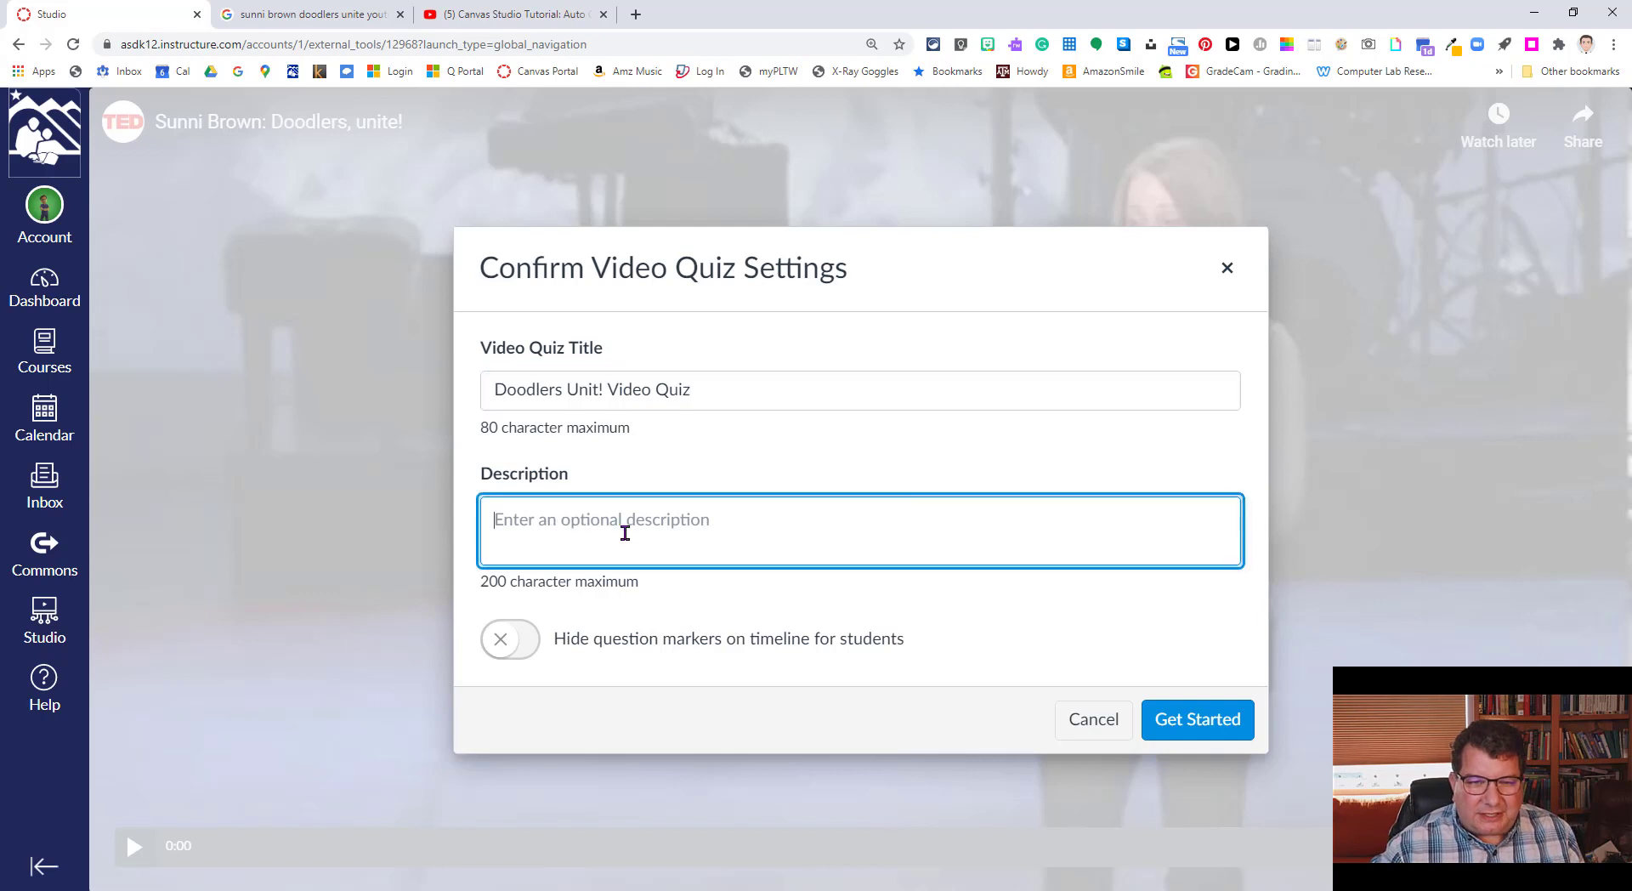
left_click(585, 522)
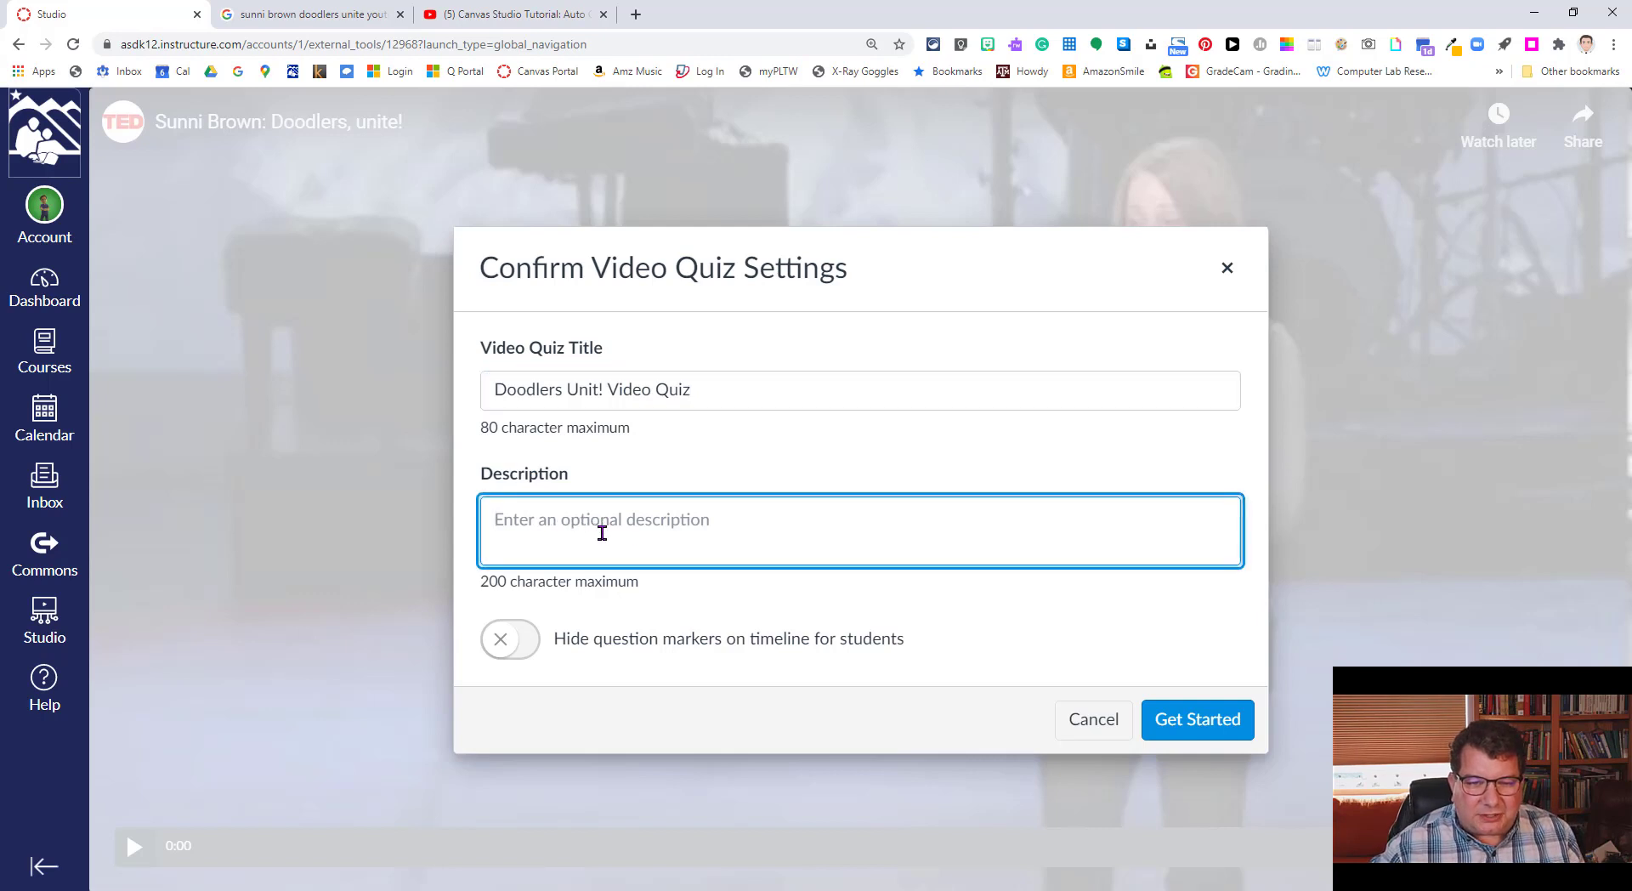
left_click(515, 646)
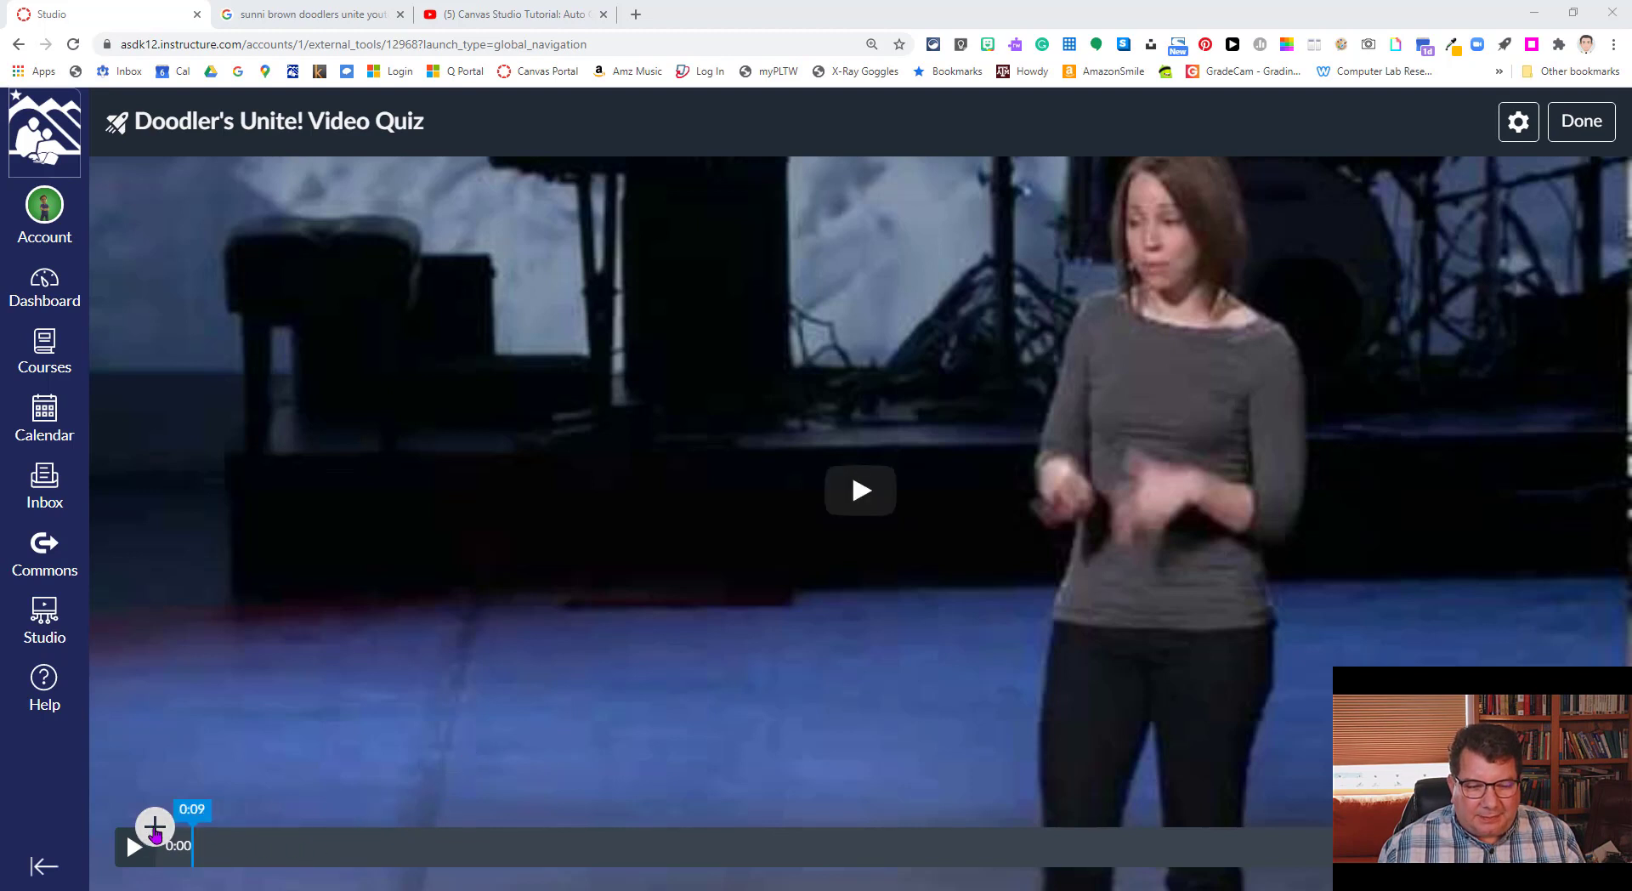
Start the quiz editor and move the playhead to 0:48 on the Time Value of Doodling chart
left_click(155, 828)
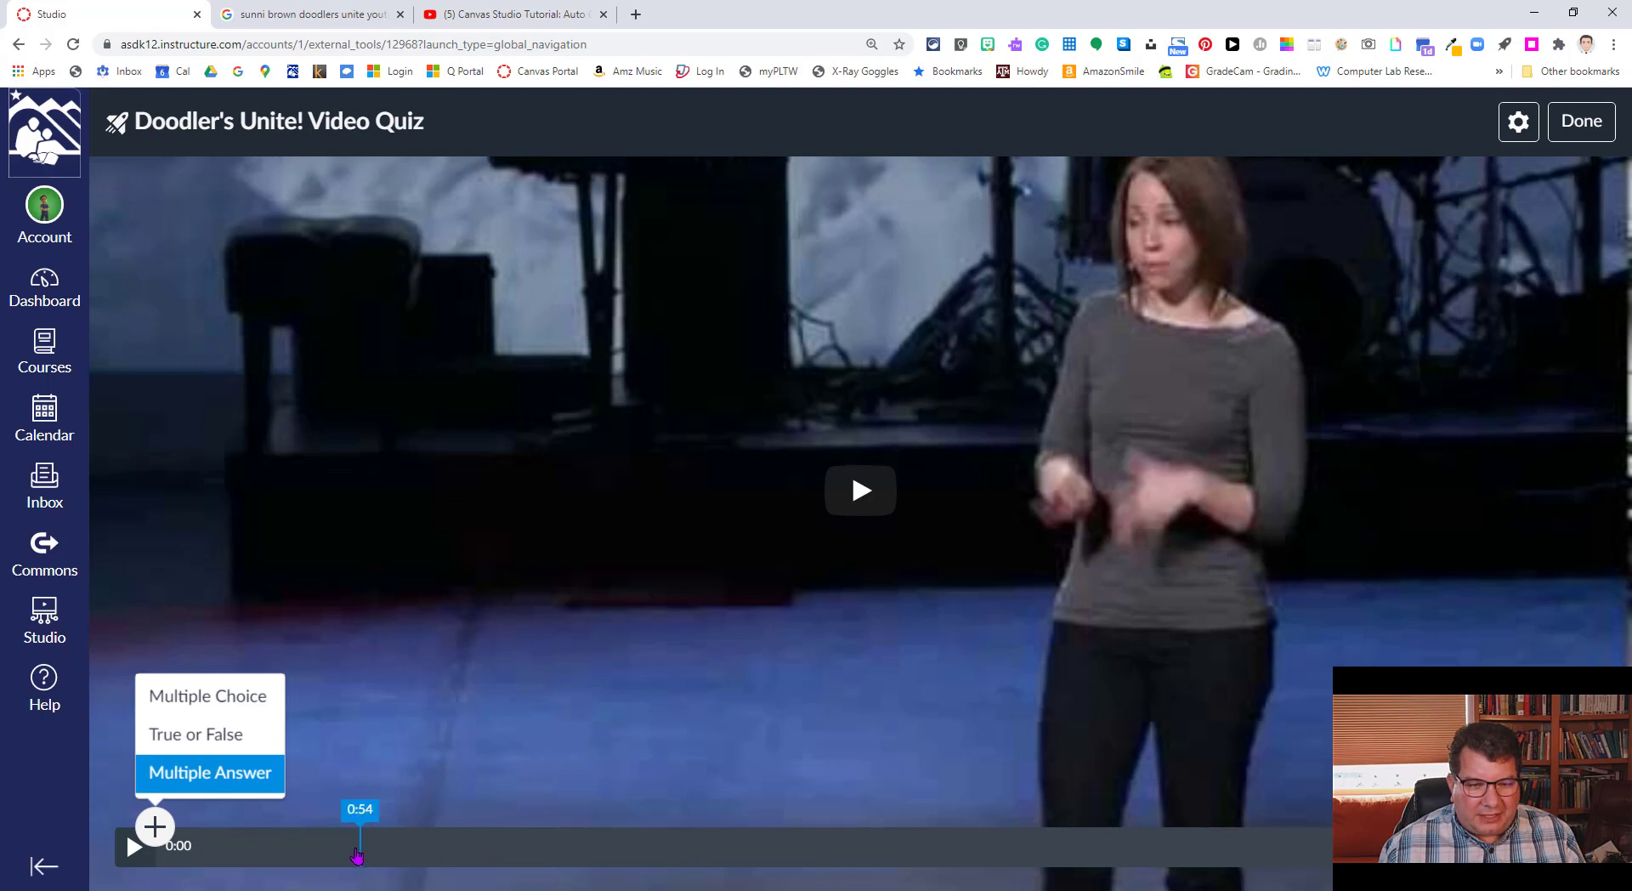
left_click(340, 850)
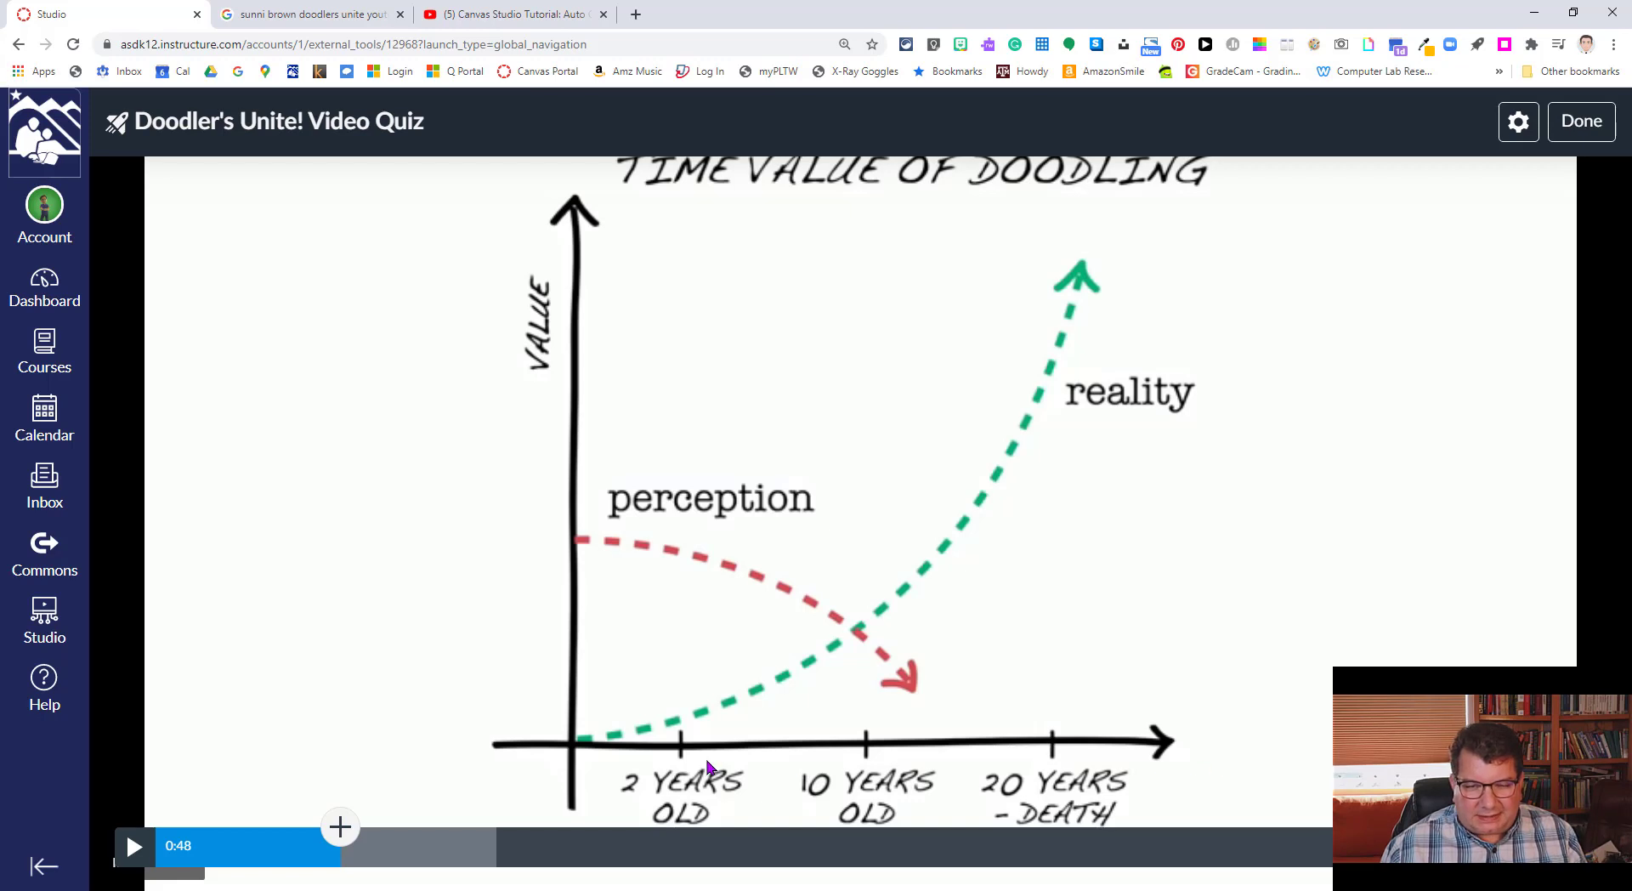
Add a 0:48 multiple-choice question: 'As a person grows older, according to Brown, their value of doodling ____'
left_click(340, 827)
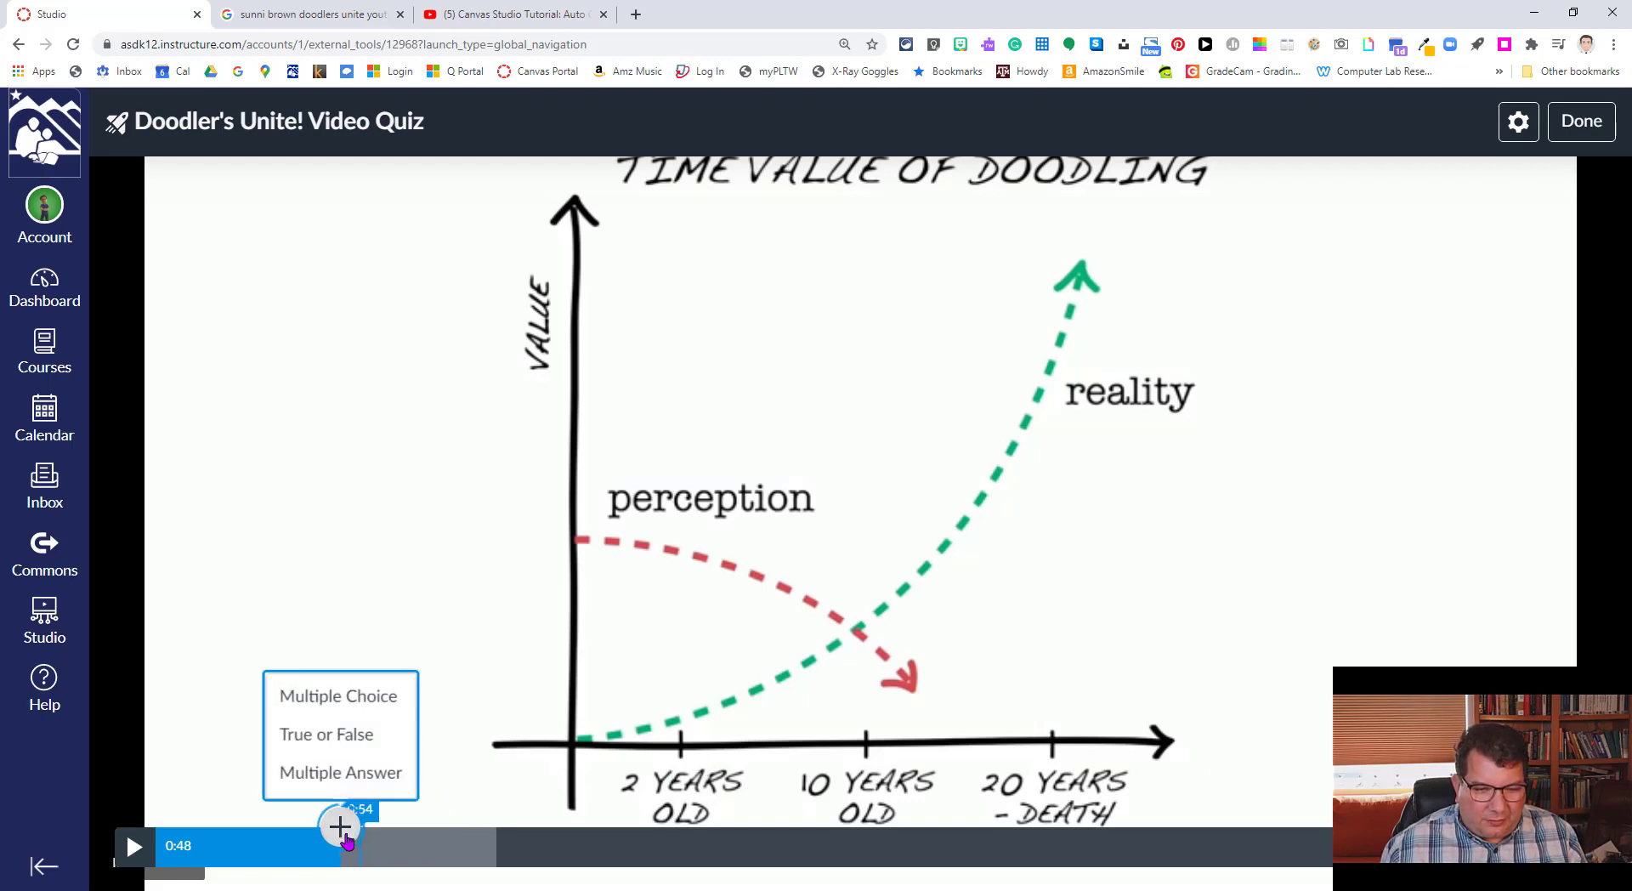
left_click(341, 704)
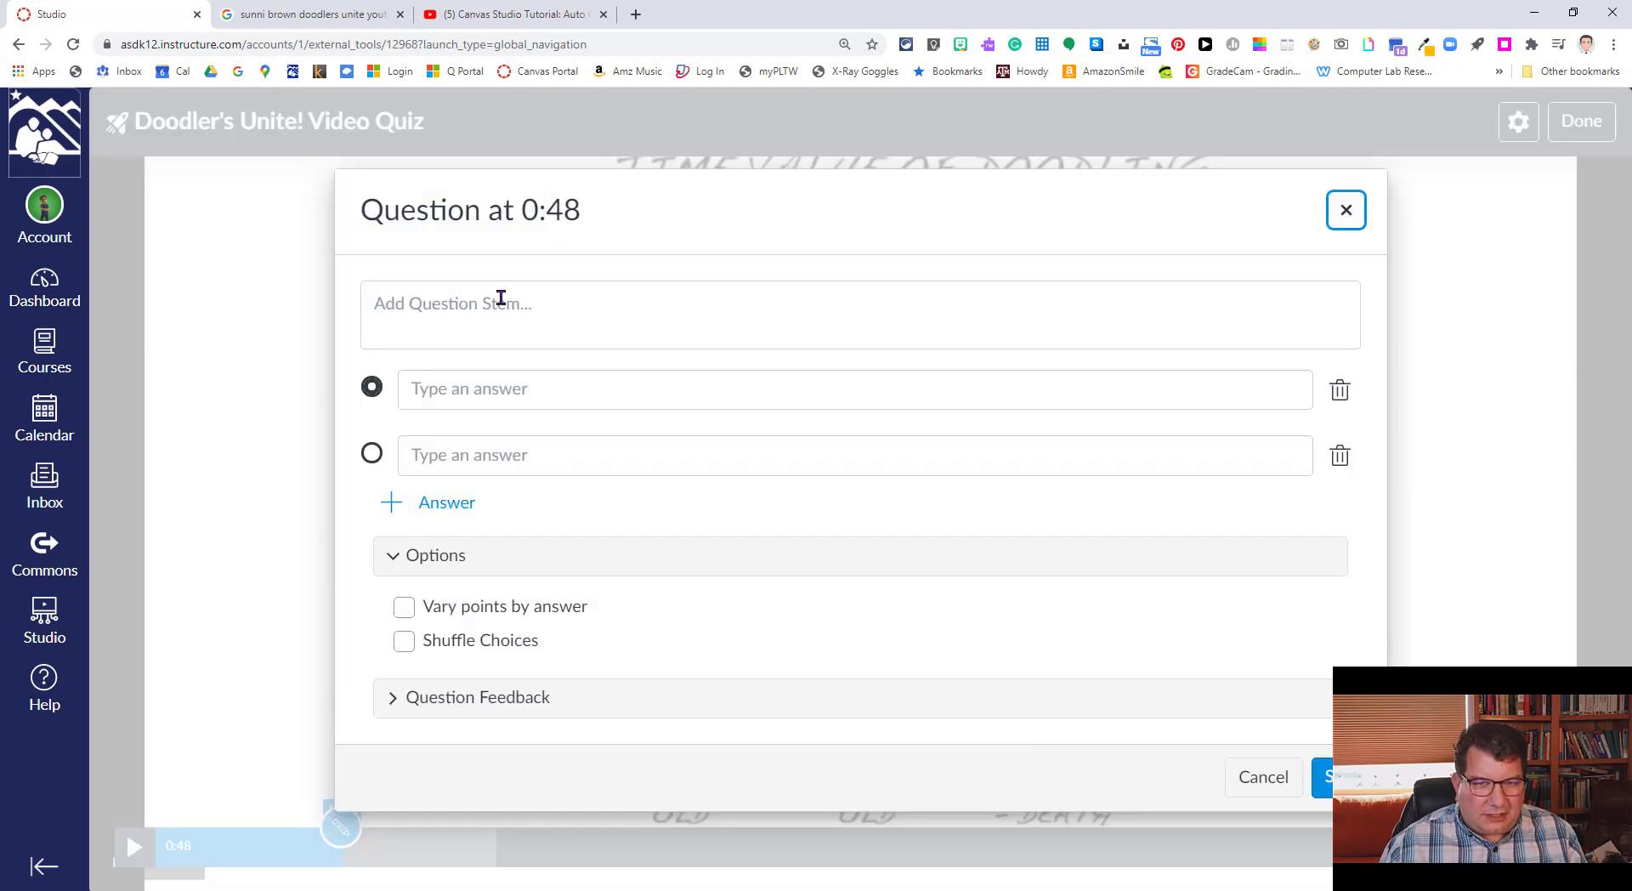
left_click(501, 298)
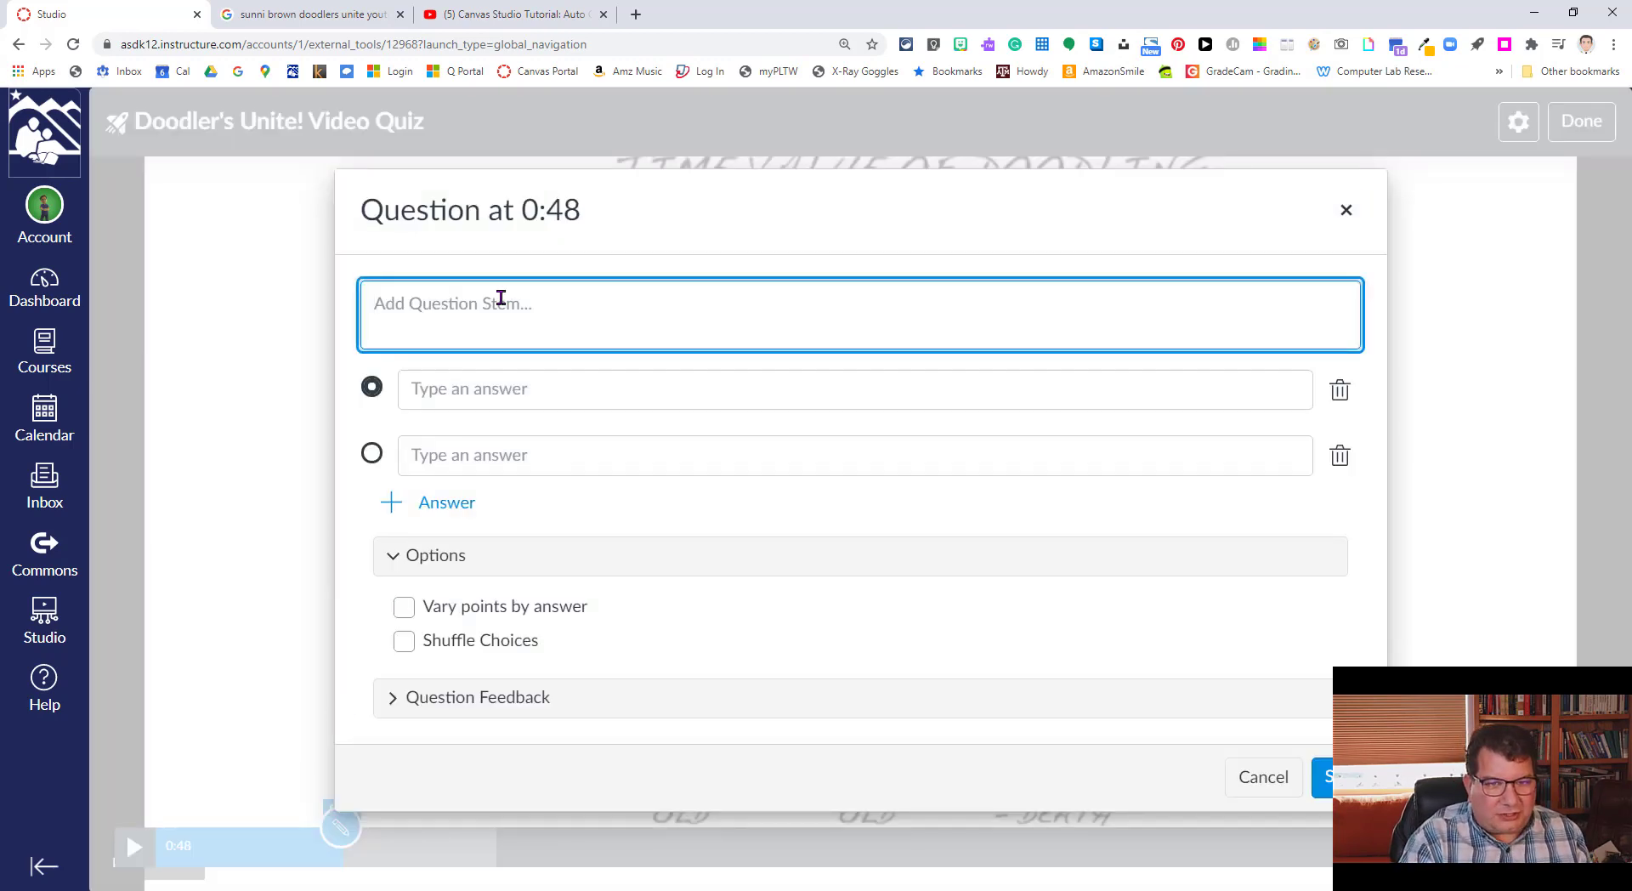
type("As a")
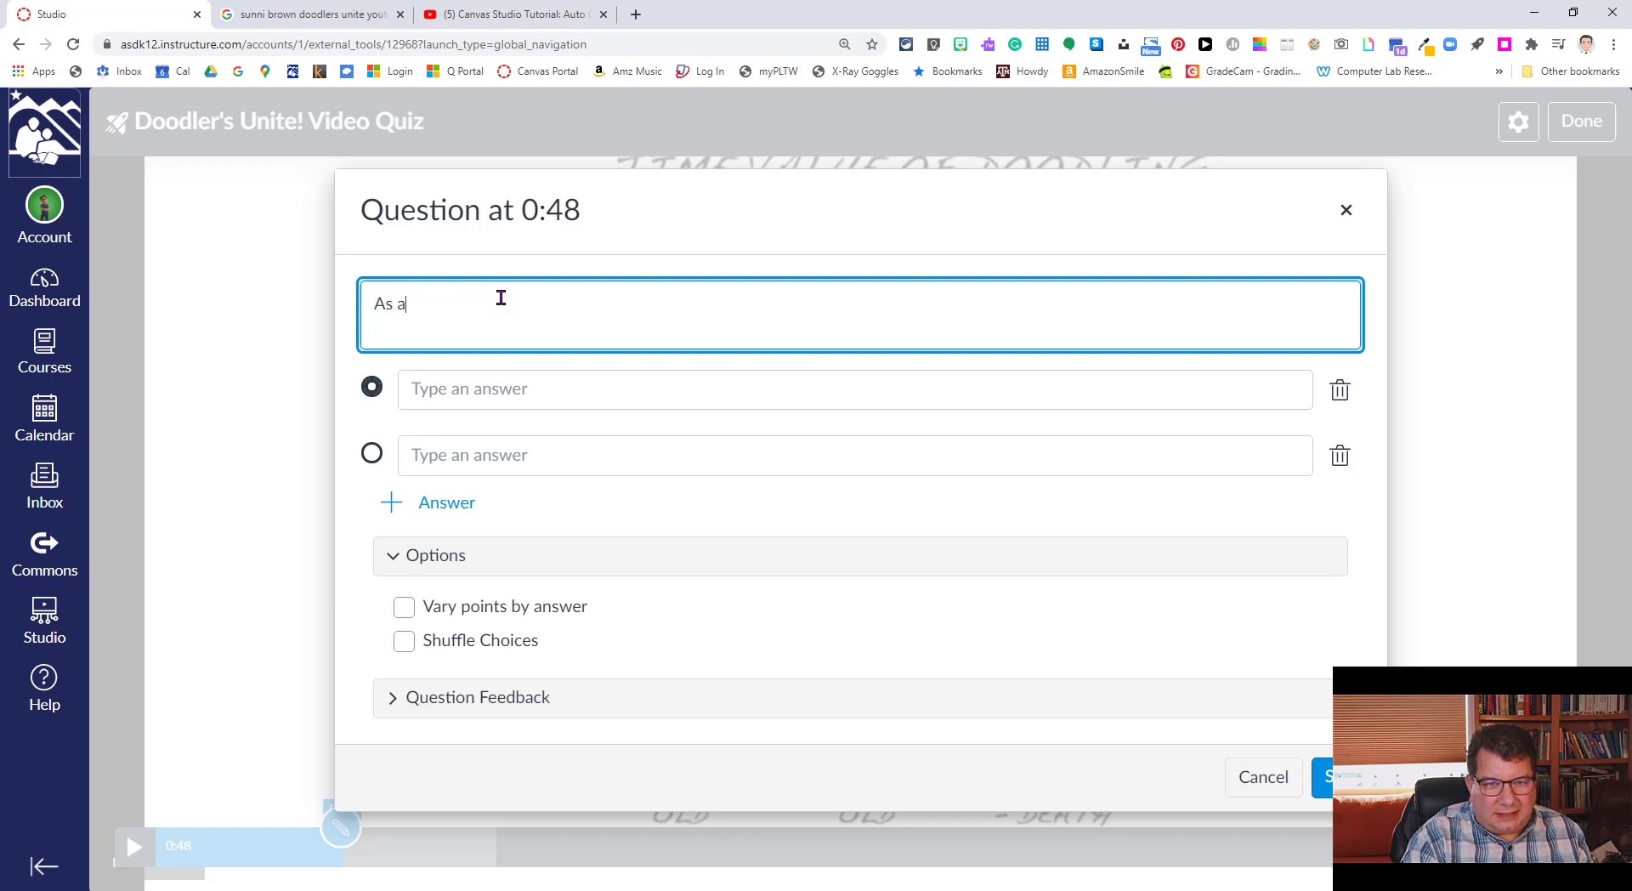
type(" person grows o")
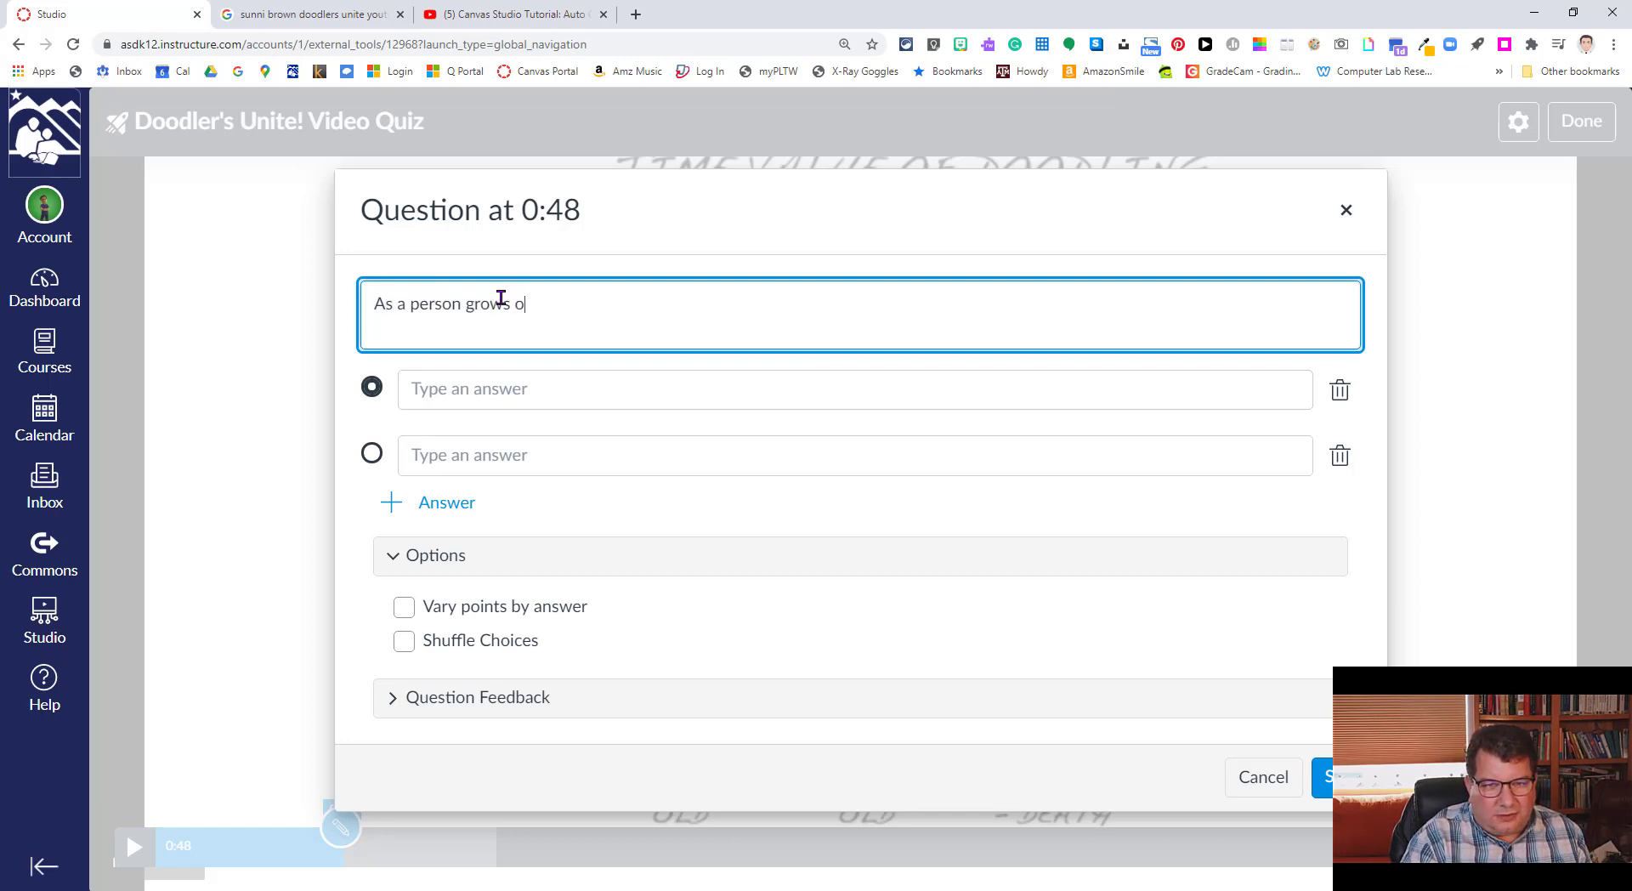
type("lder, accordin")
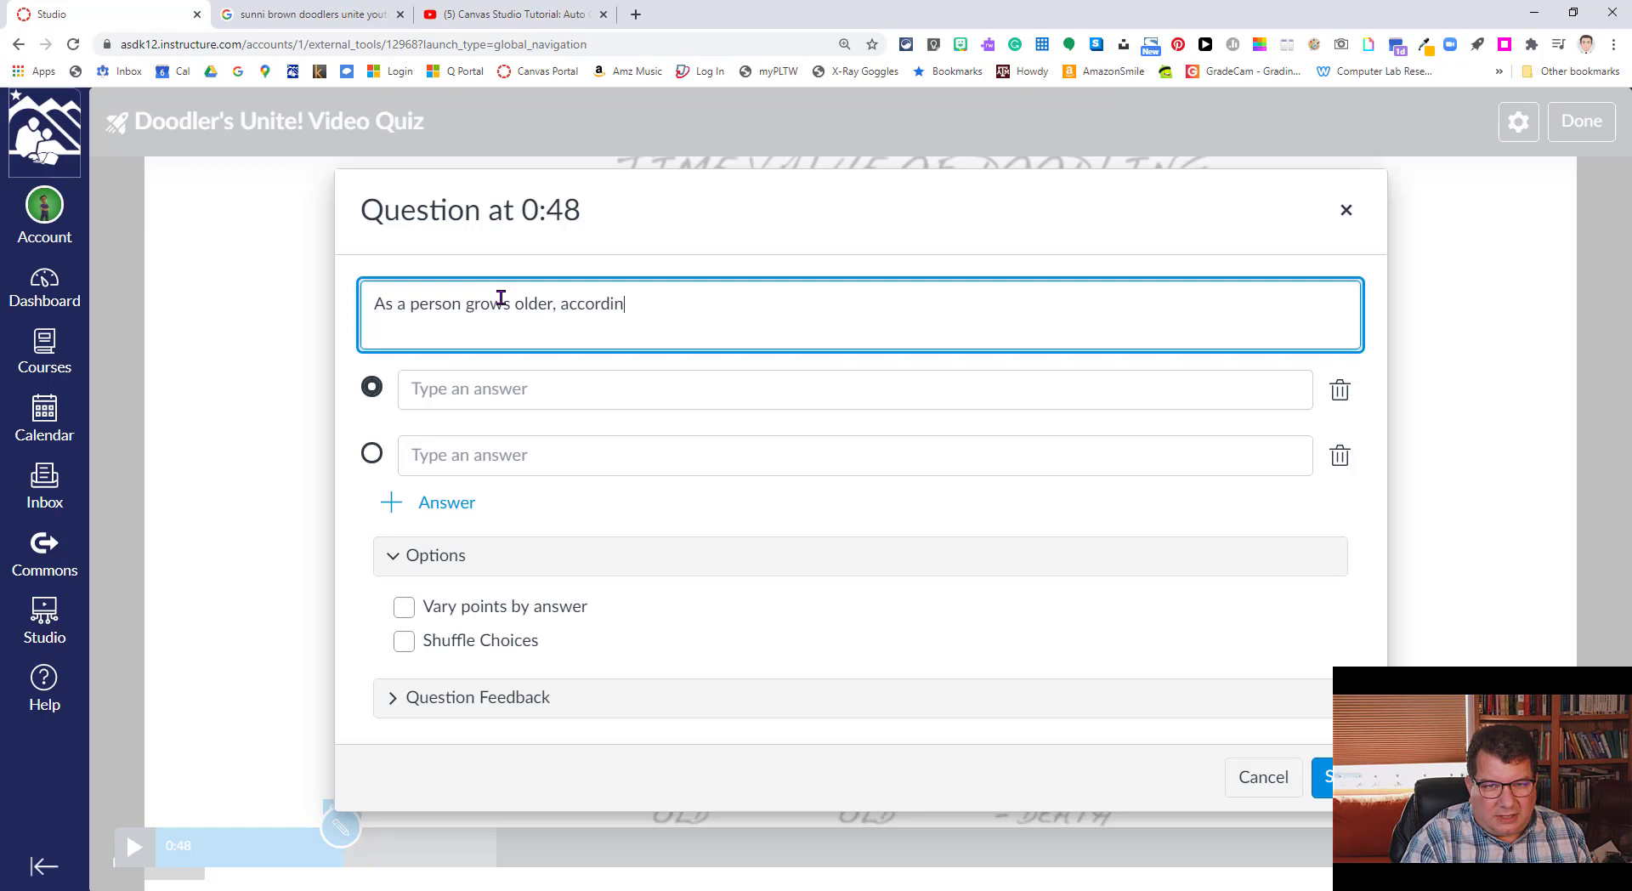
type("g to Brown, t")
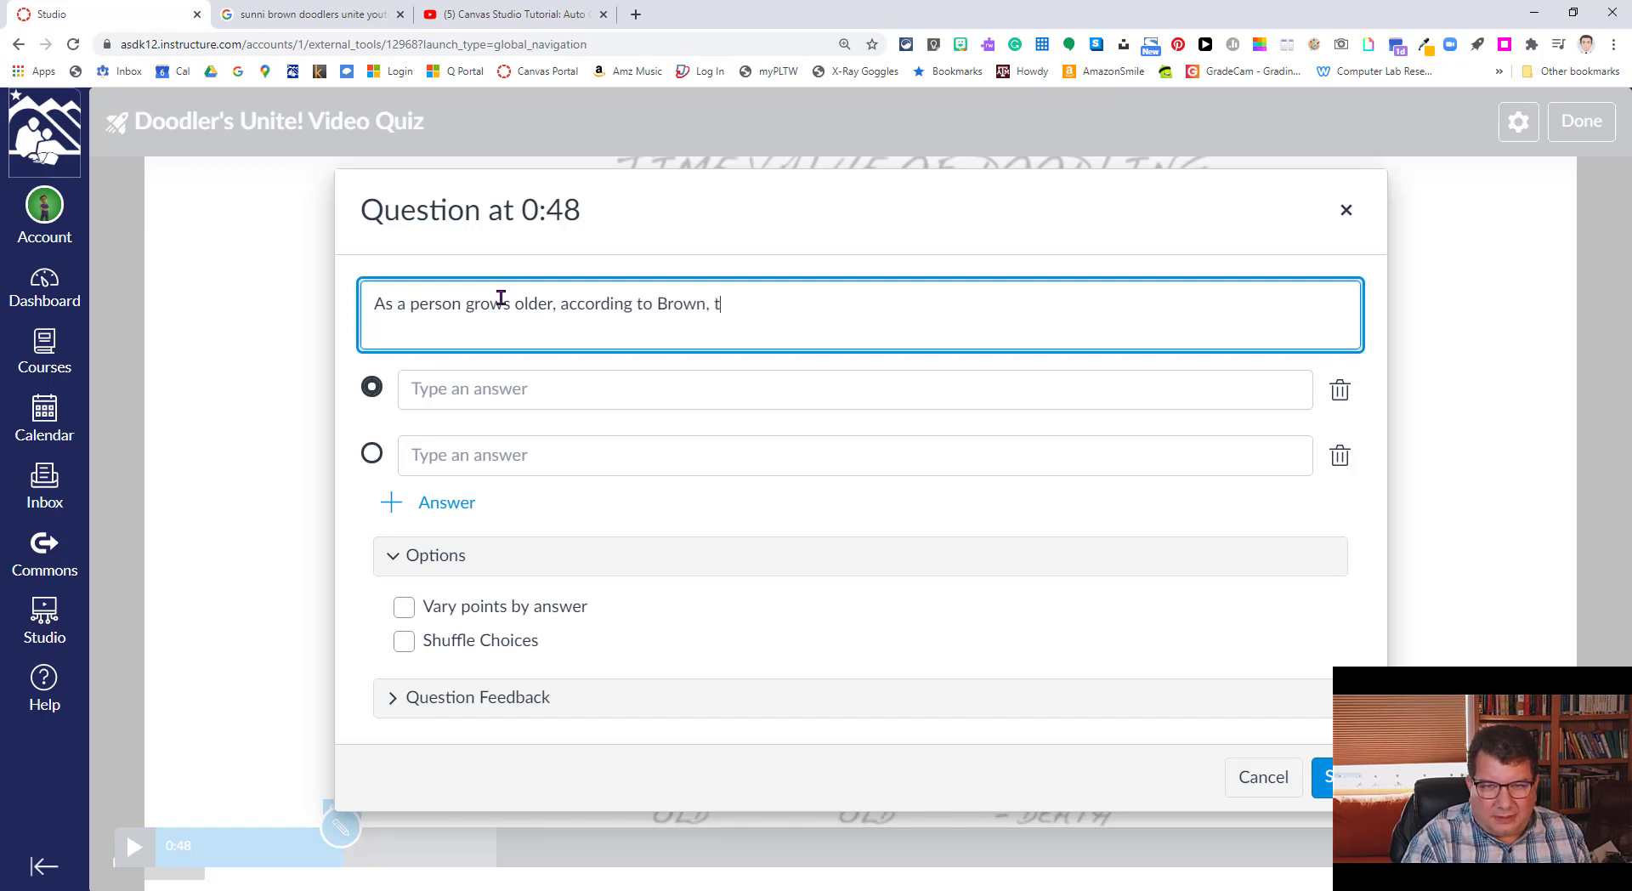
type("heir")
key("BackSpace")
key("BackSpace")
type("y")
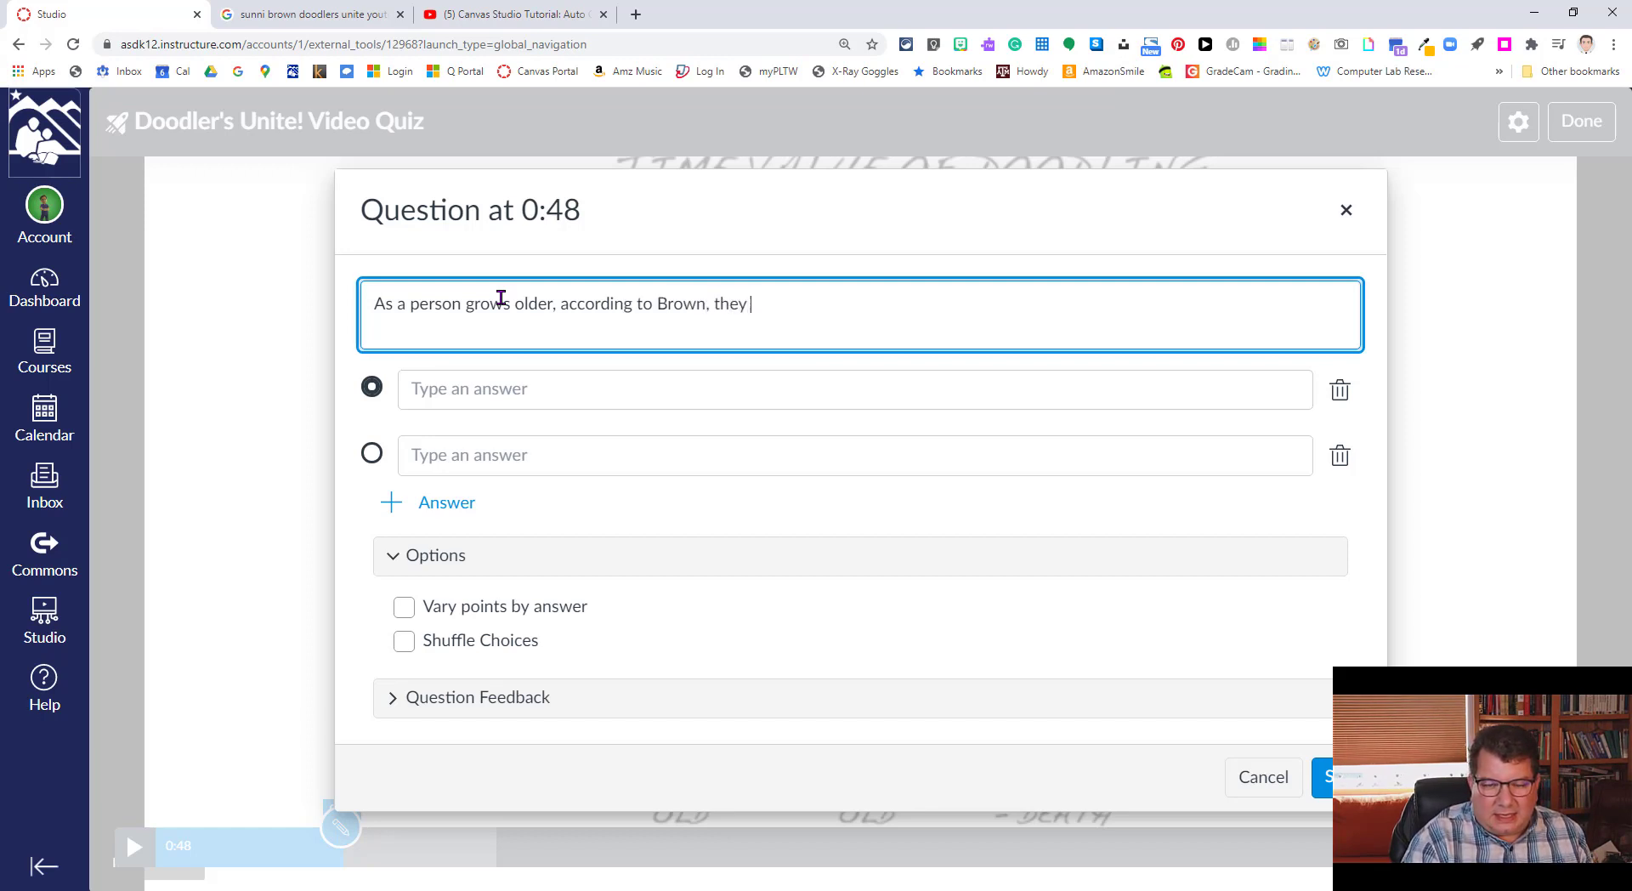
key("BackSpace")
key("BackSpace")
type("ir value of ")
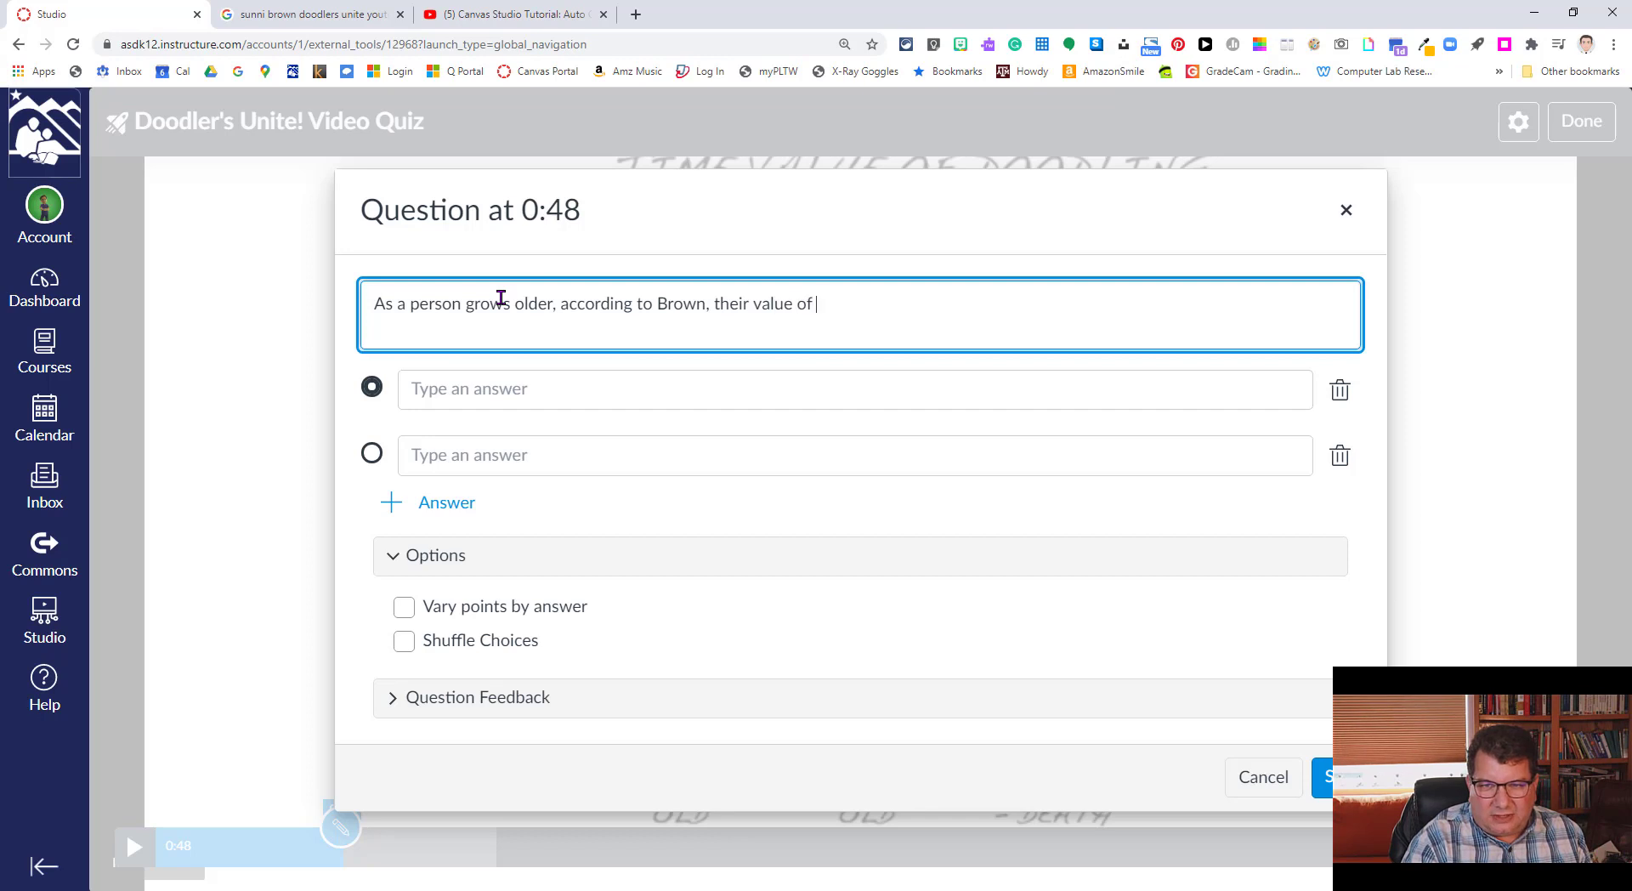
type("doodling _")
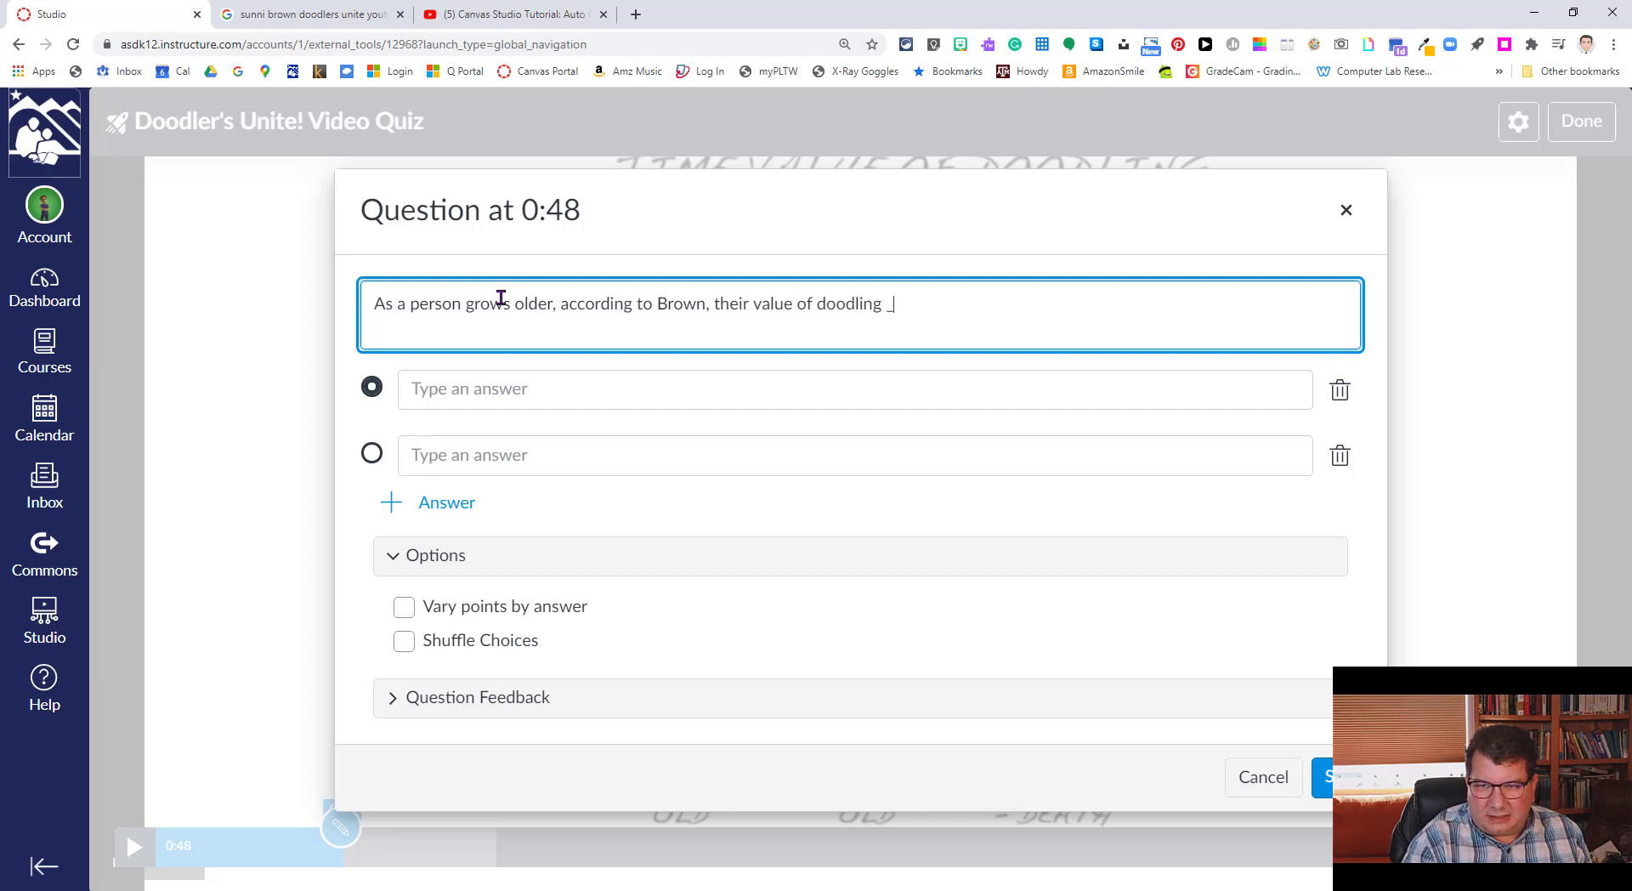
type("______.")
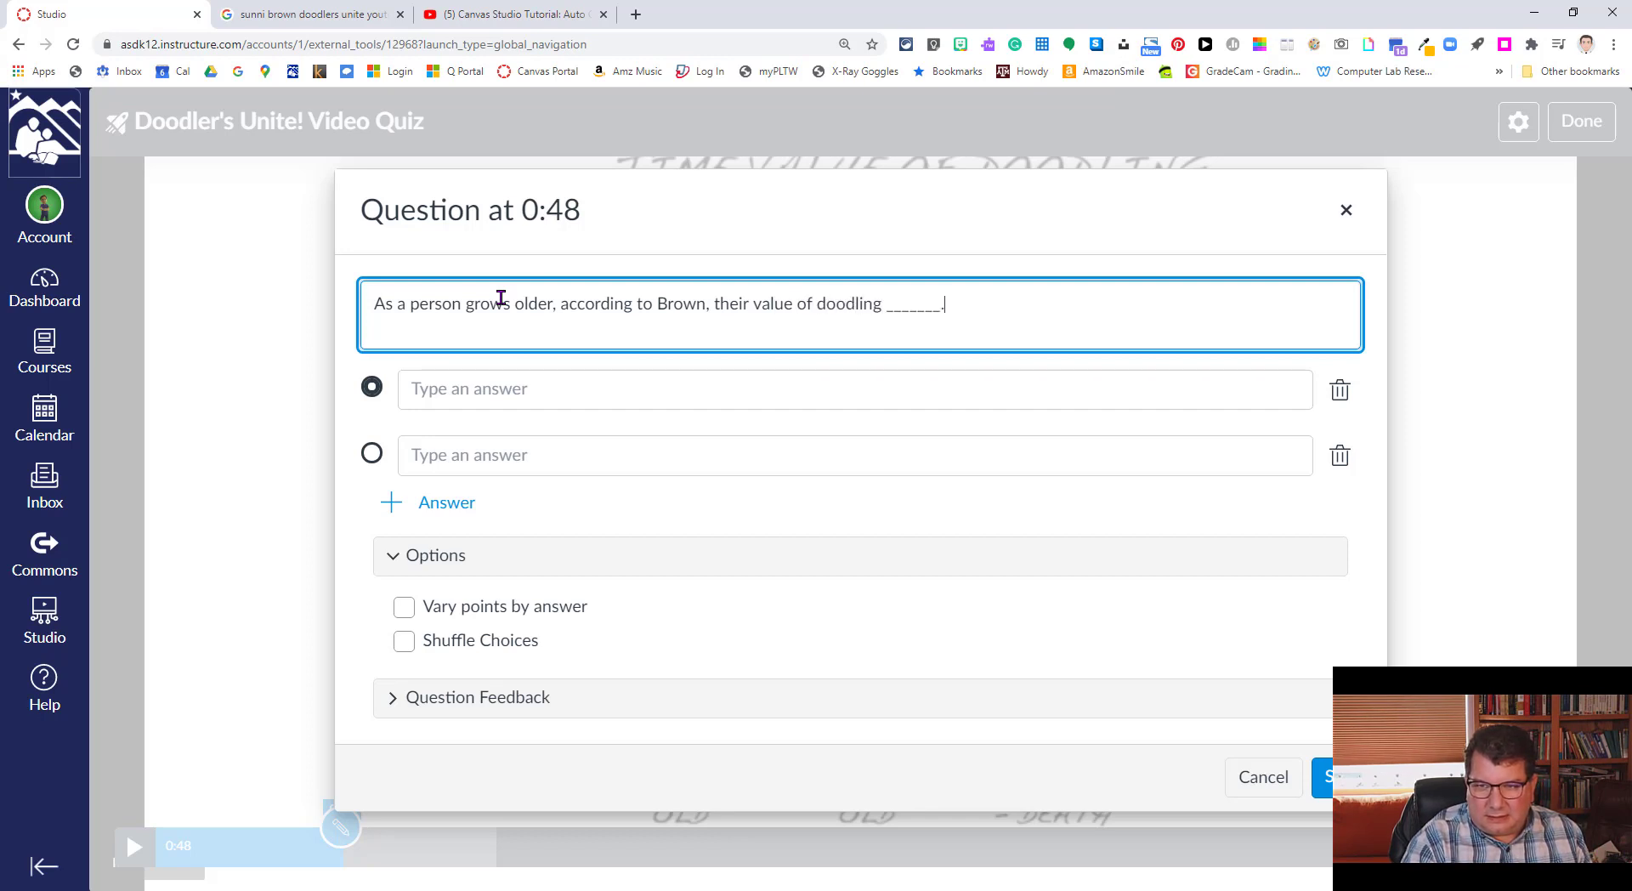
Enter the answers increases, decreases and levels off, and mark decreases as correct
left_click(471, 391)
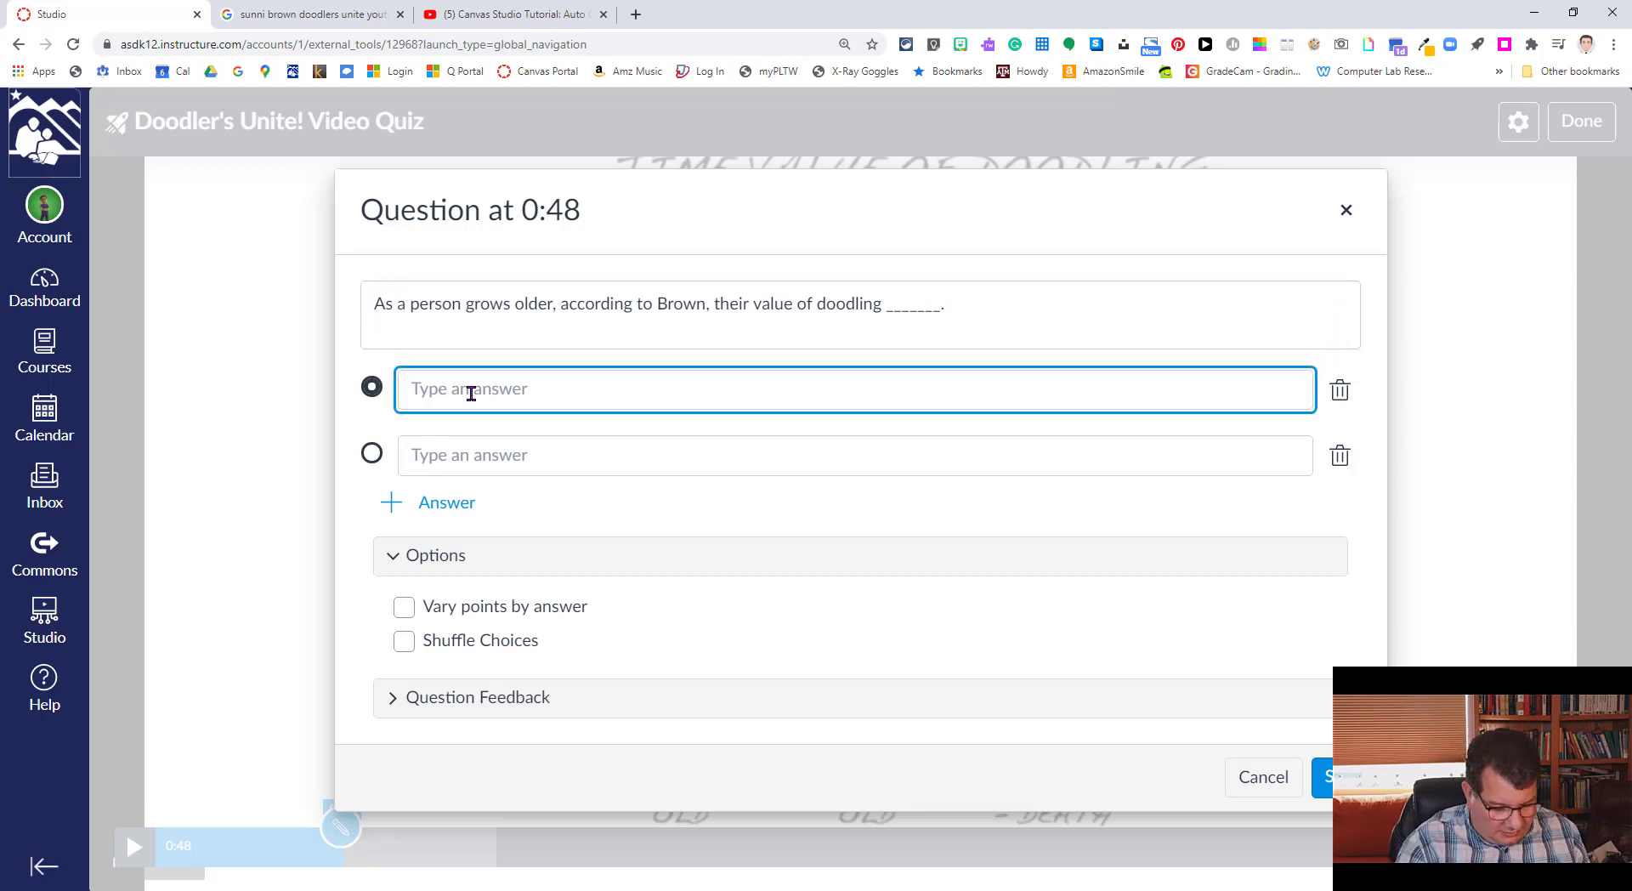
type("increases")
key("Tab")
key("Tab")
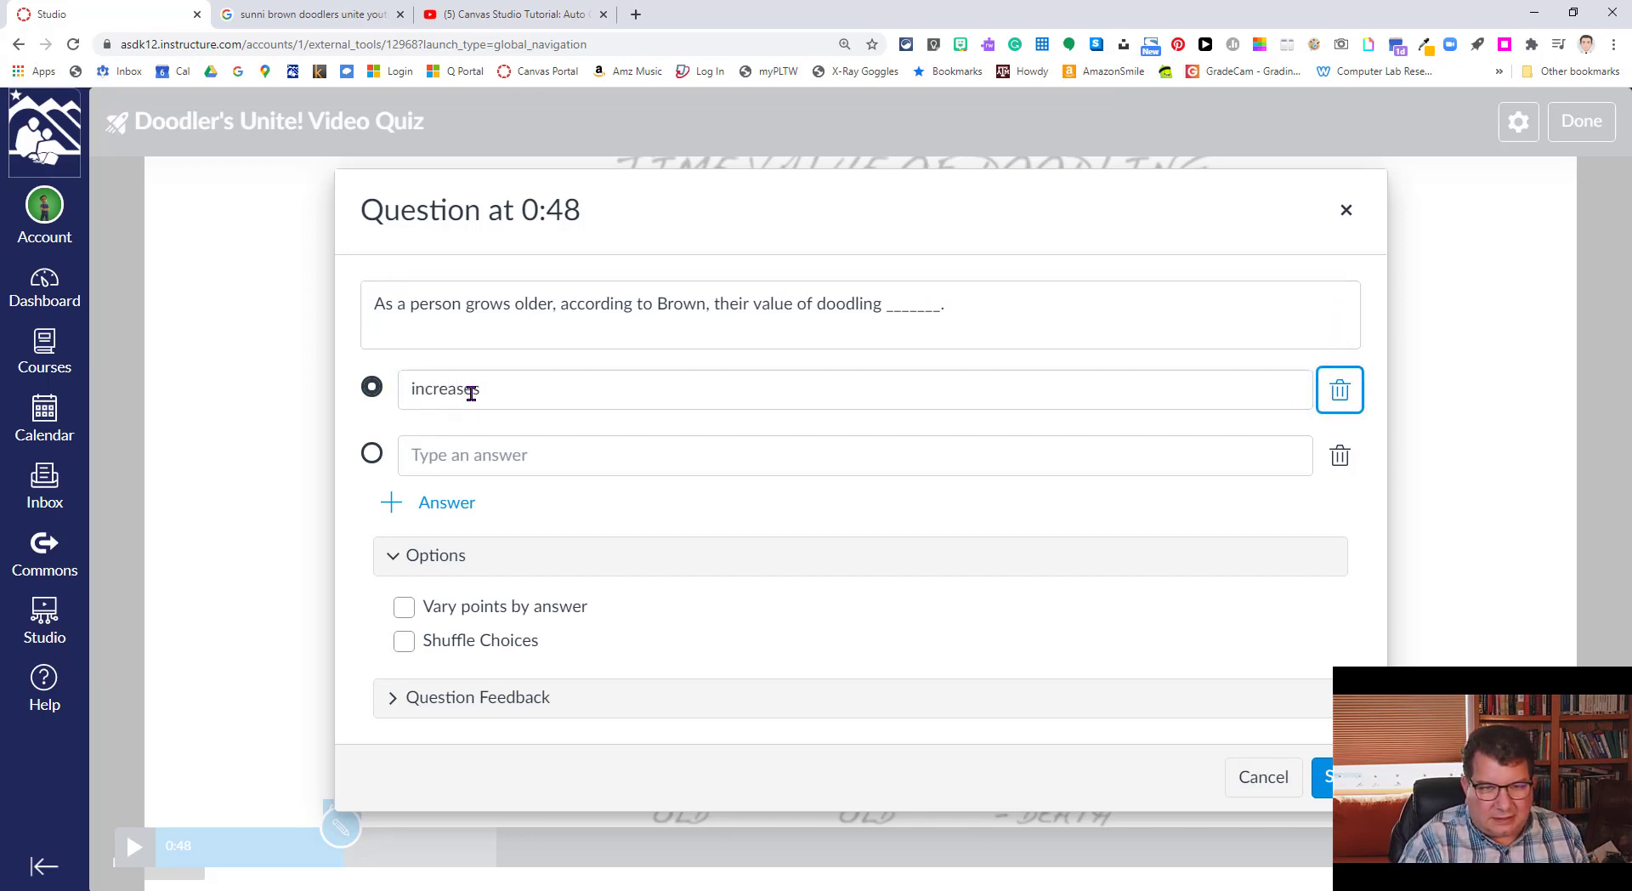
type("descreases")
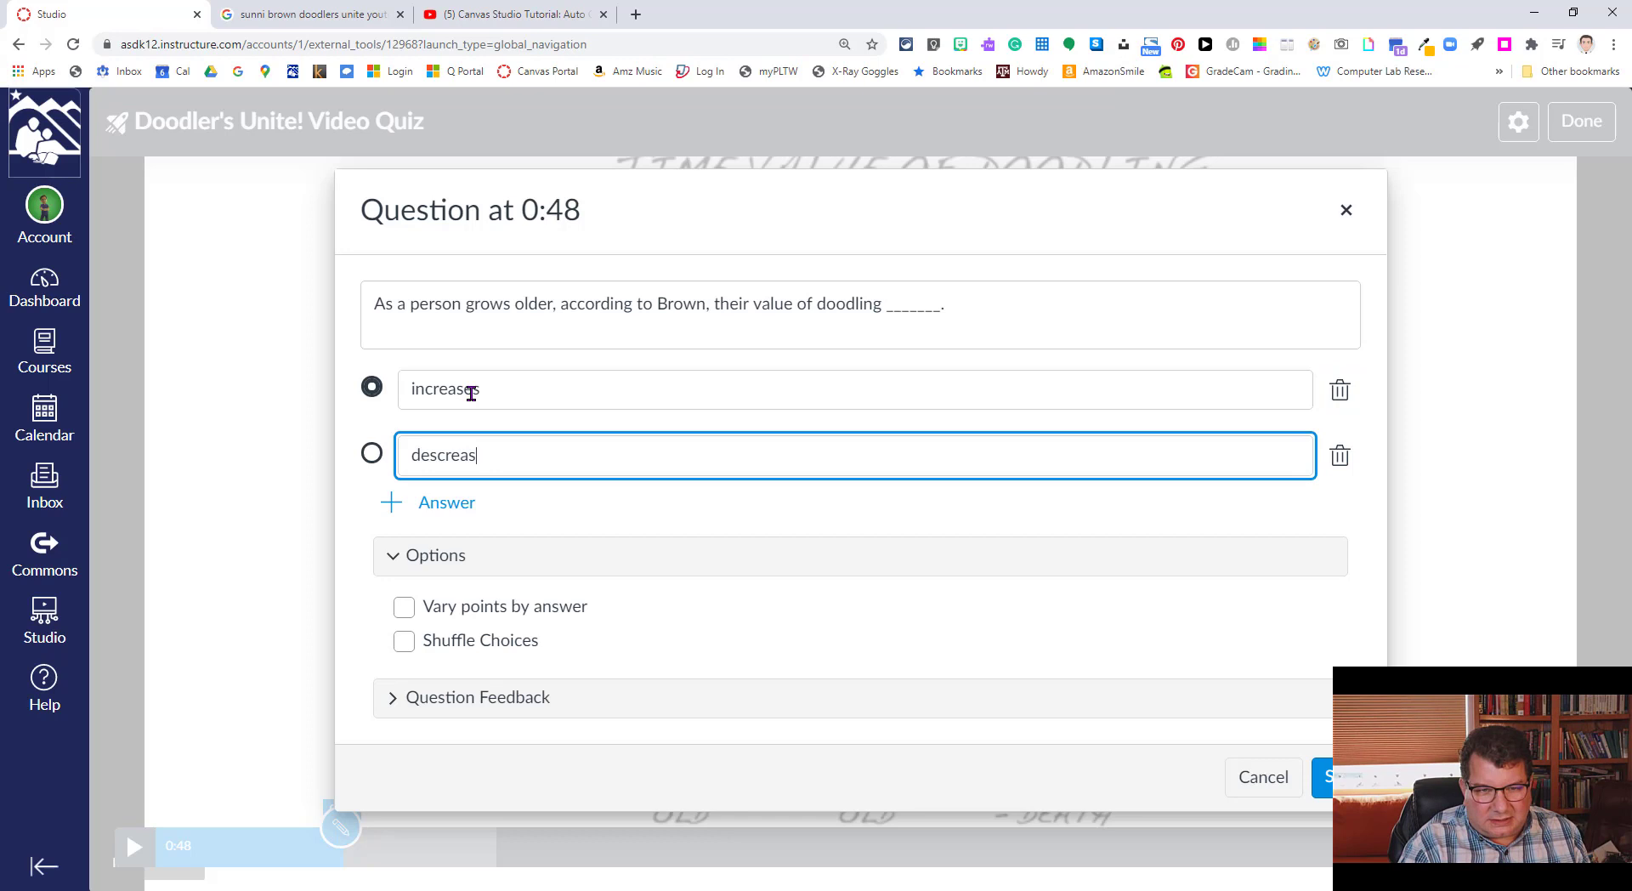
left_click(467, 510)
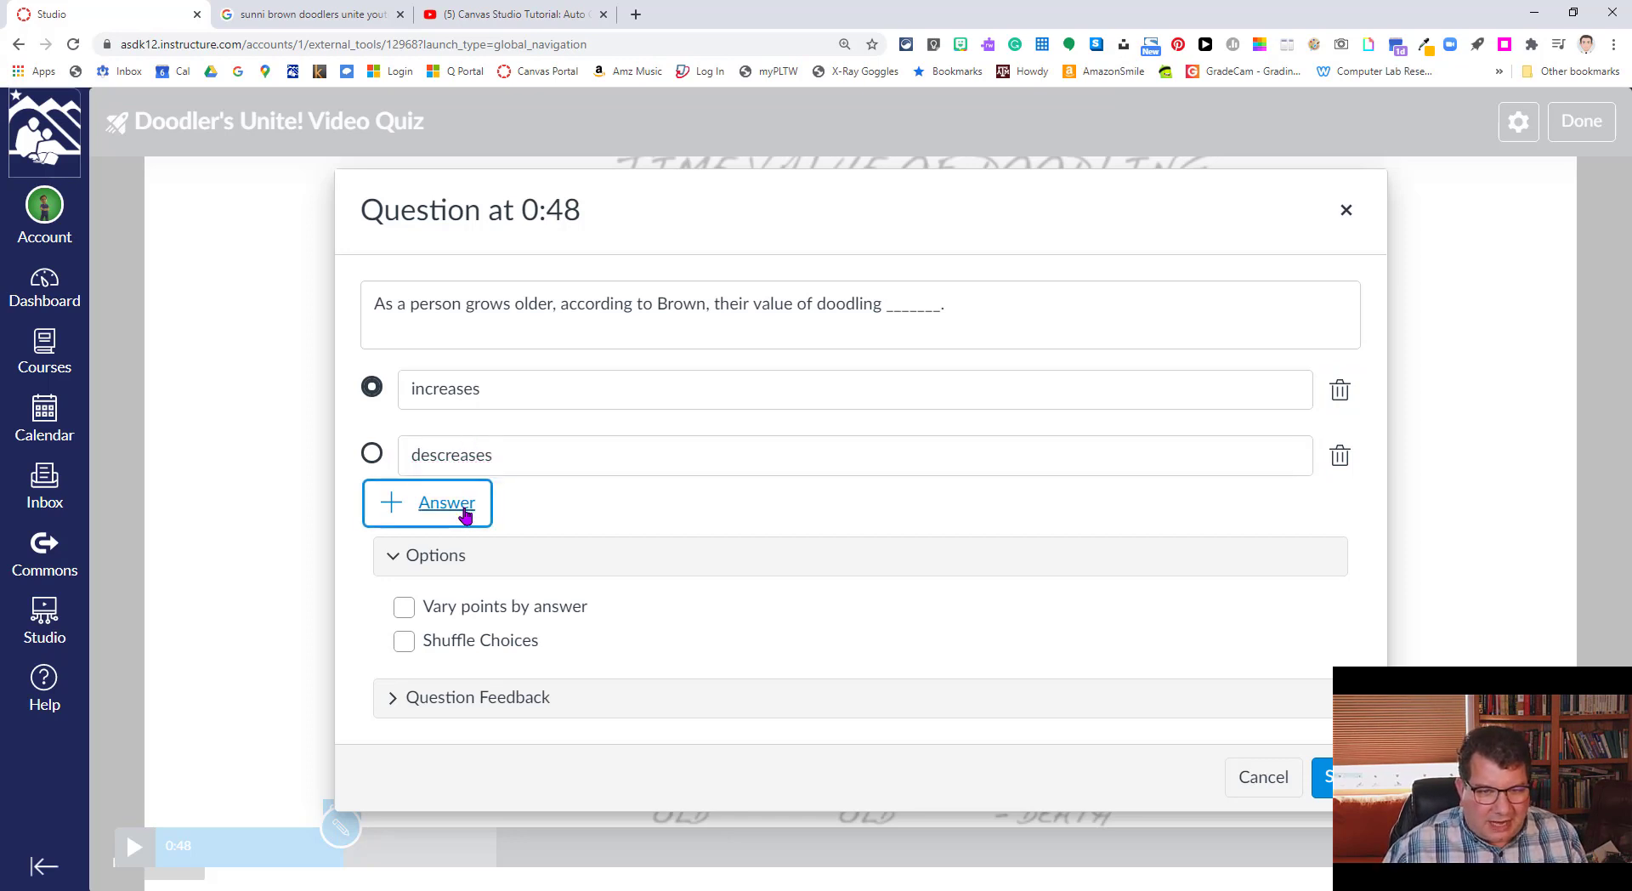
type("stay")
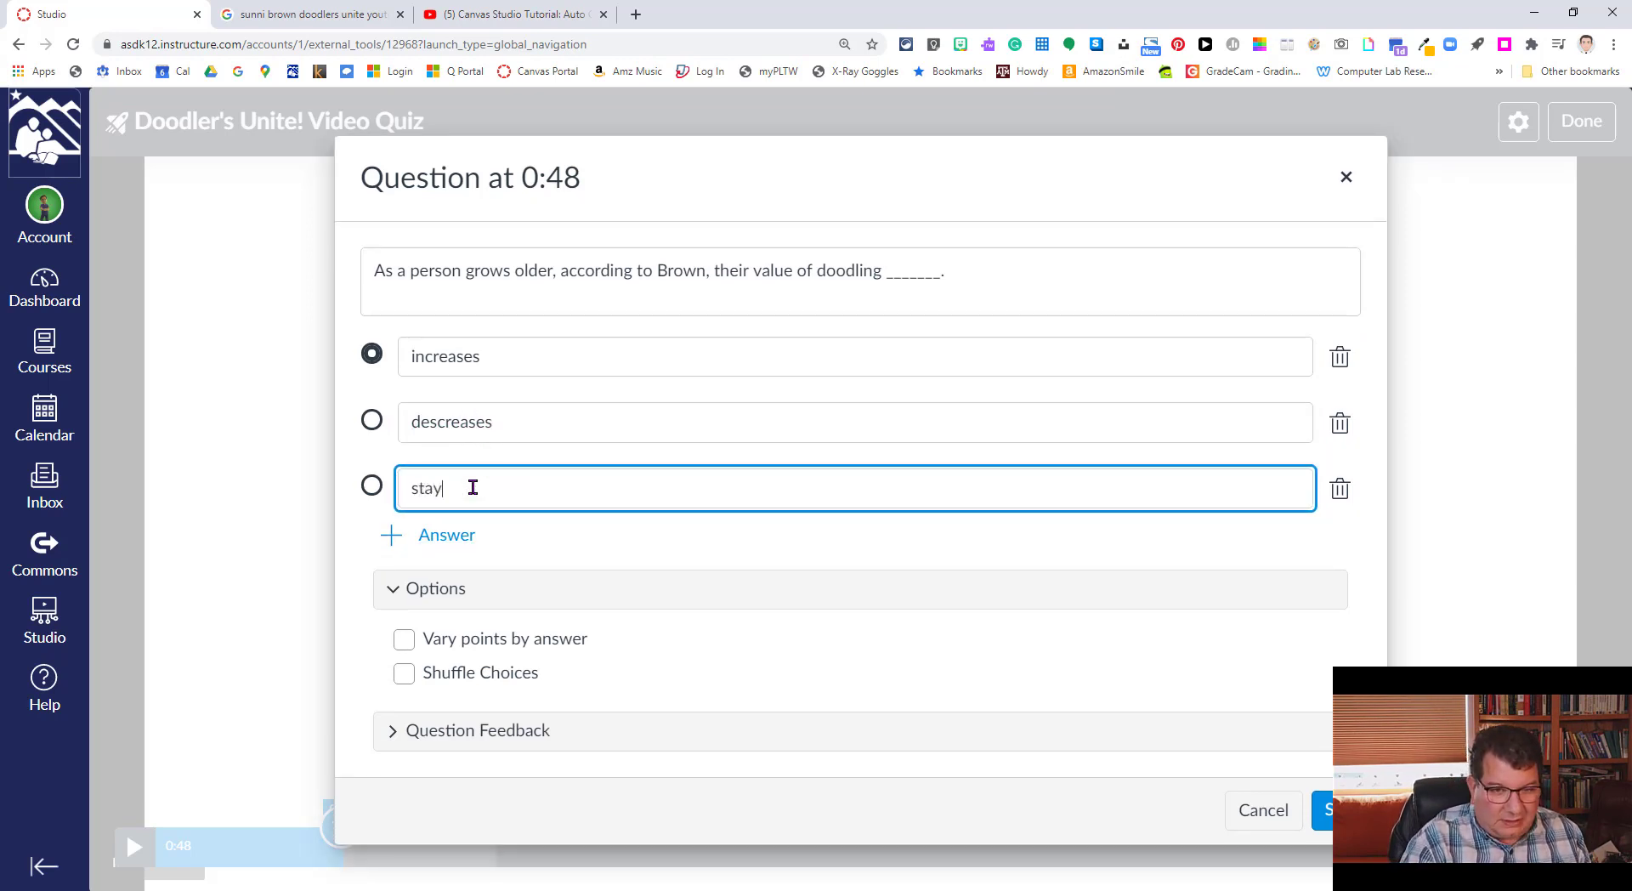
type("s the same")
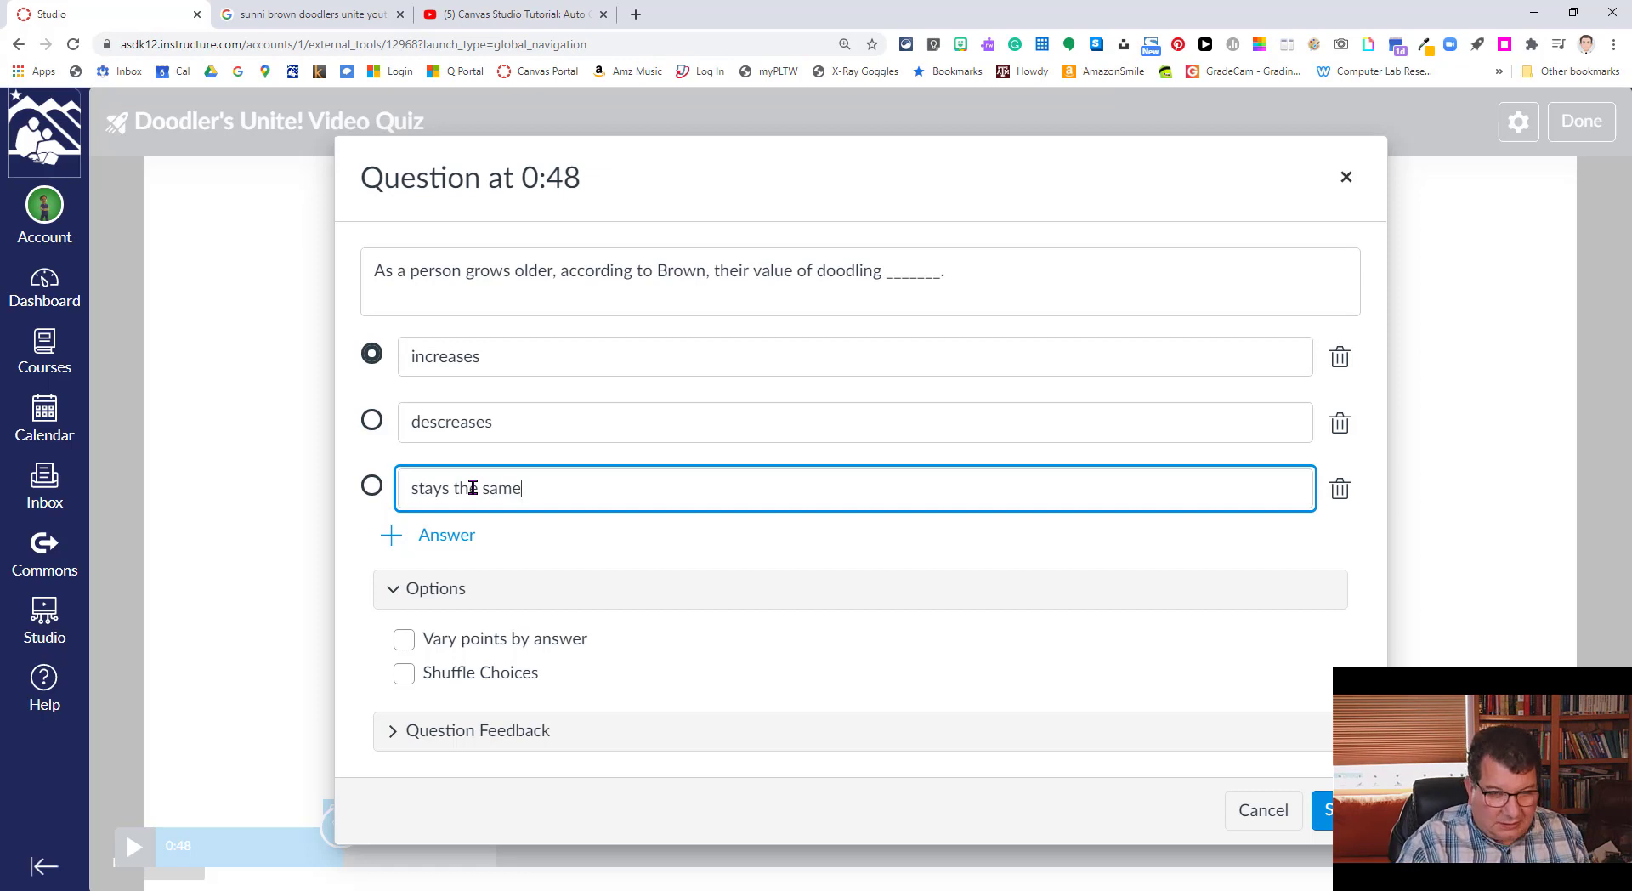
double_click(473, 487)
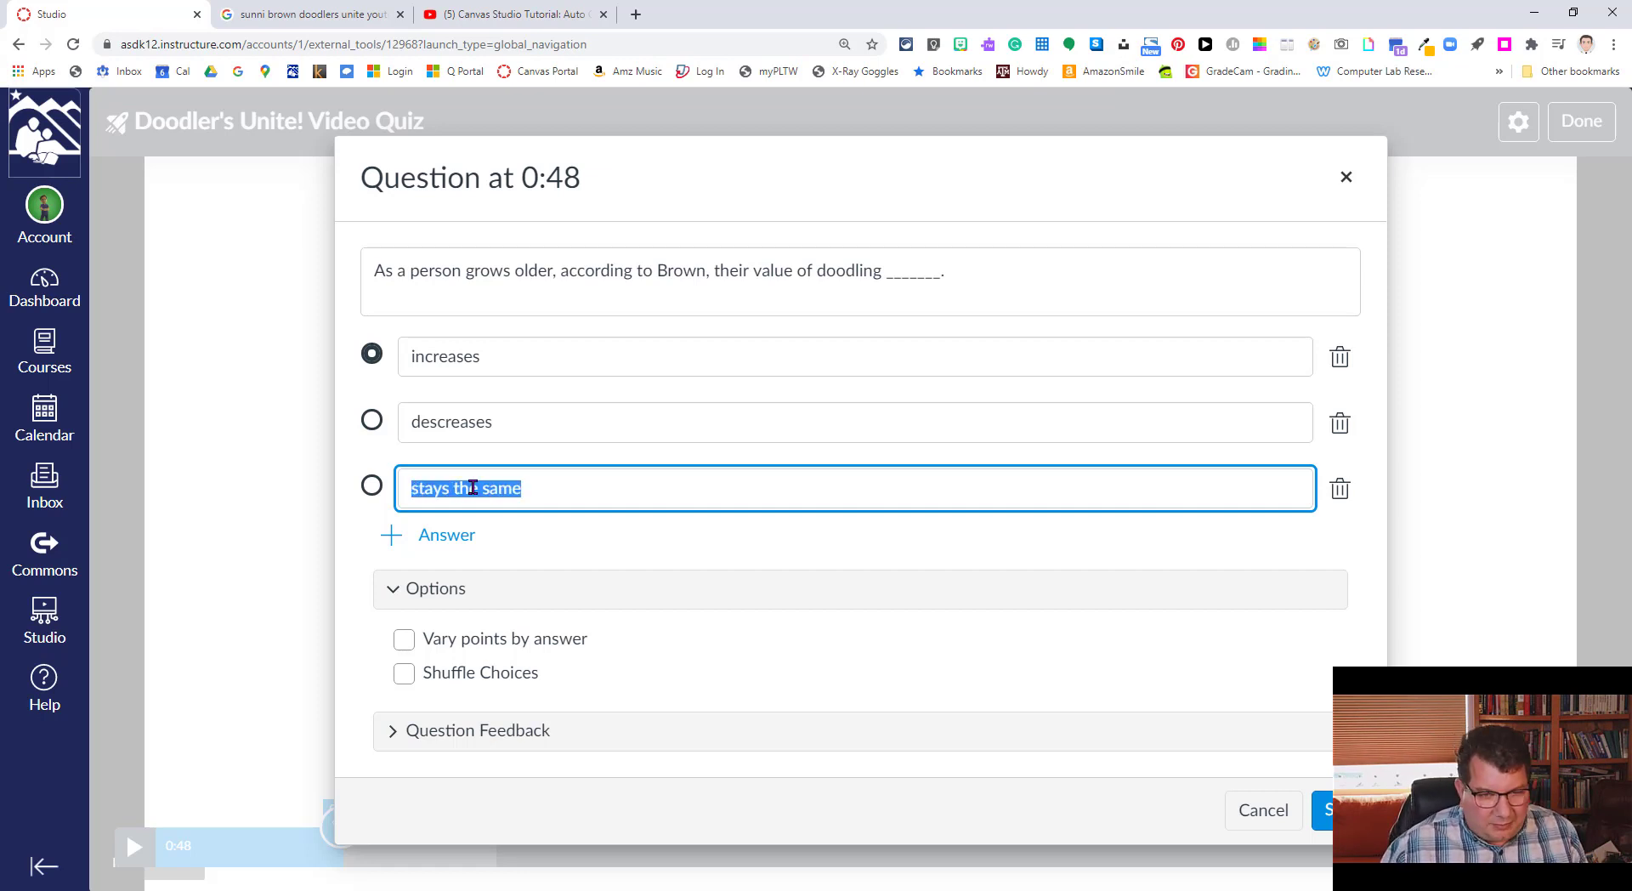
type("levels o")
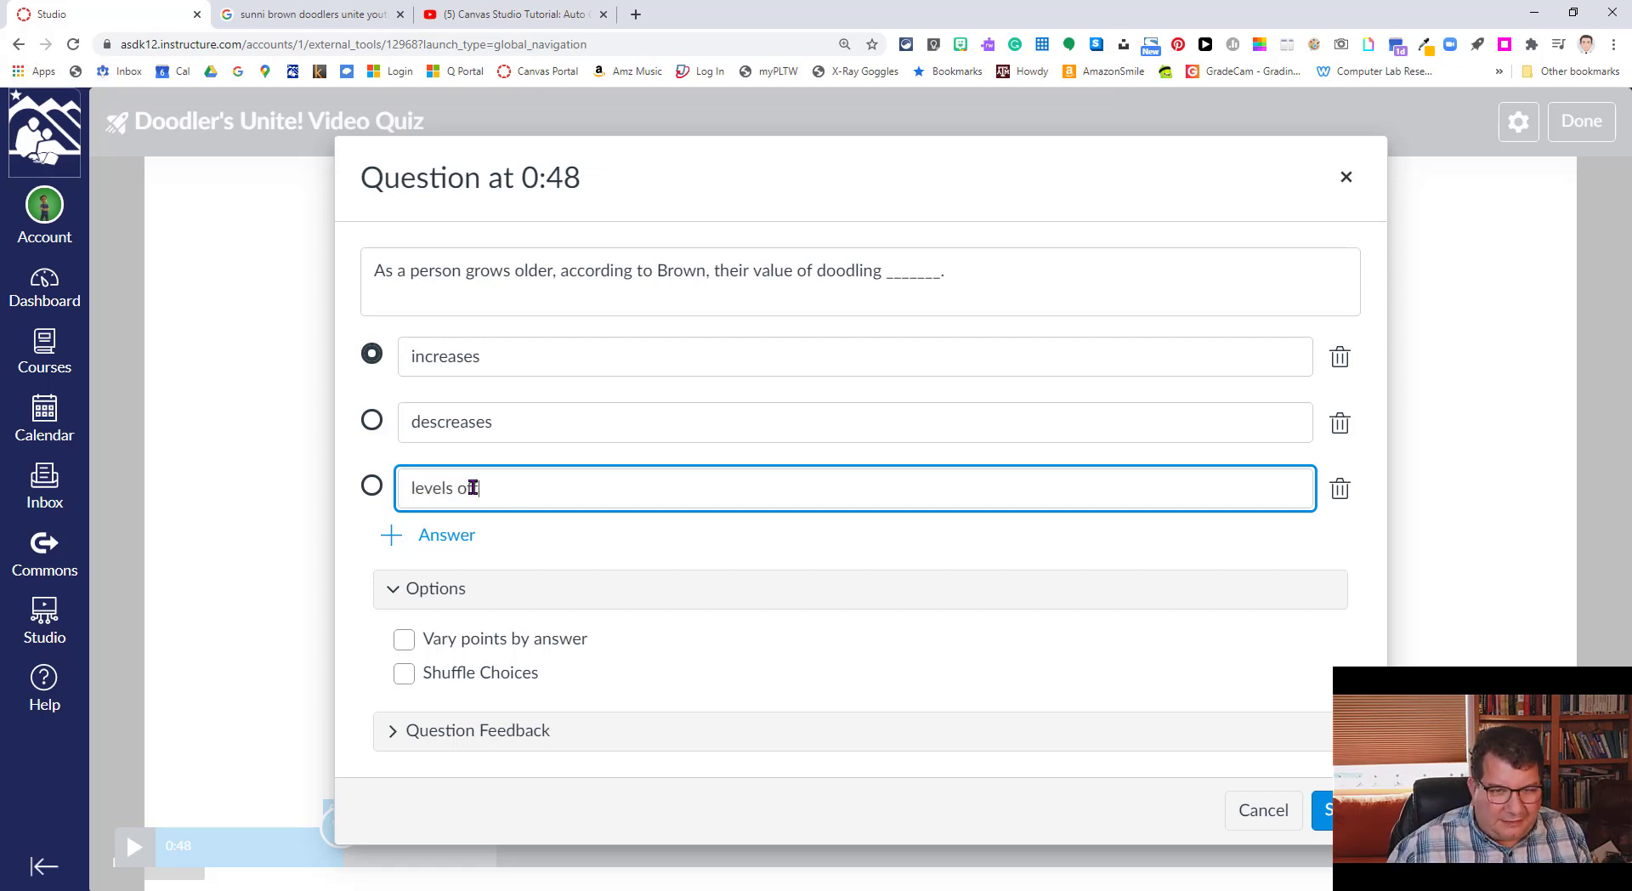
type("ff")
left_click(438, 426)
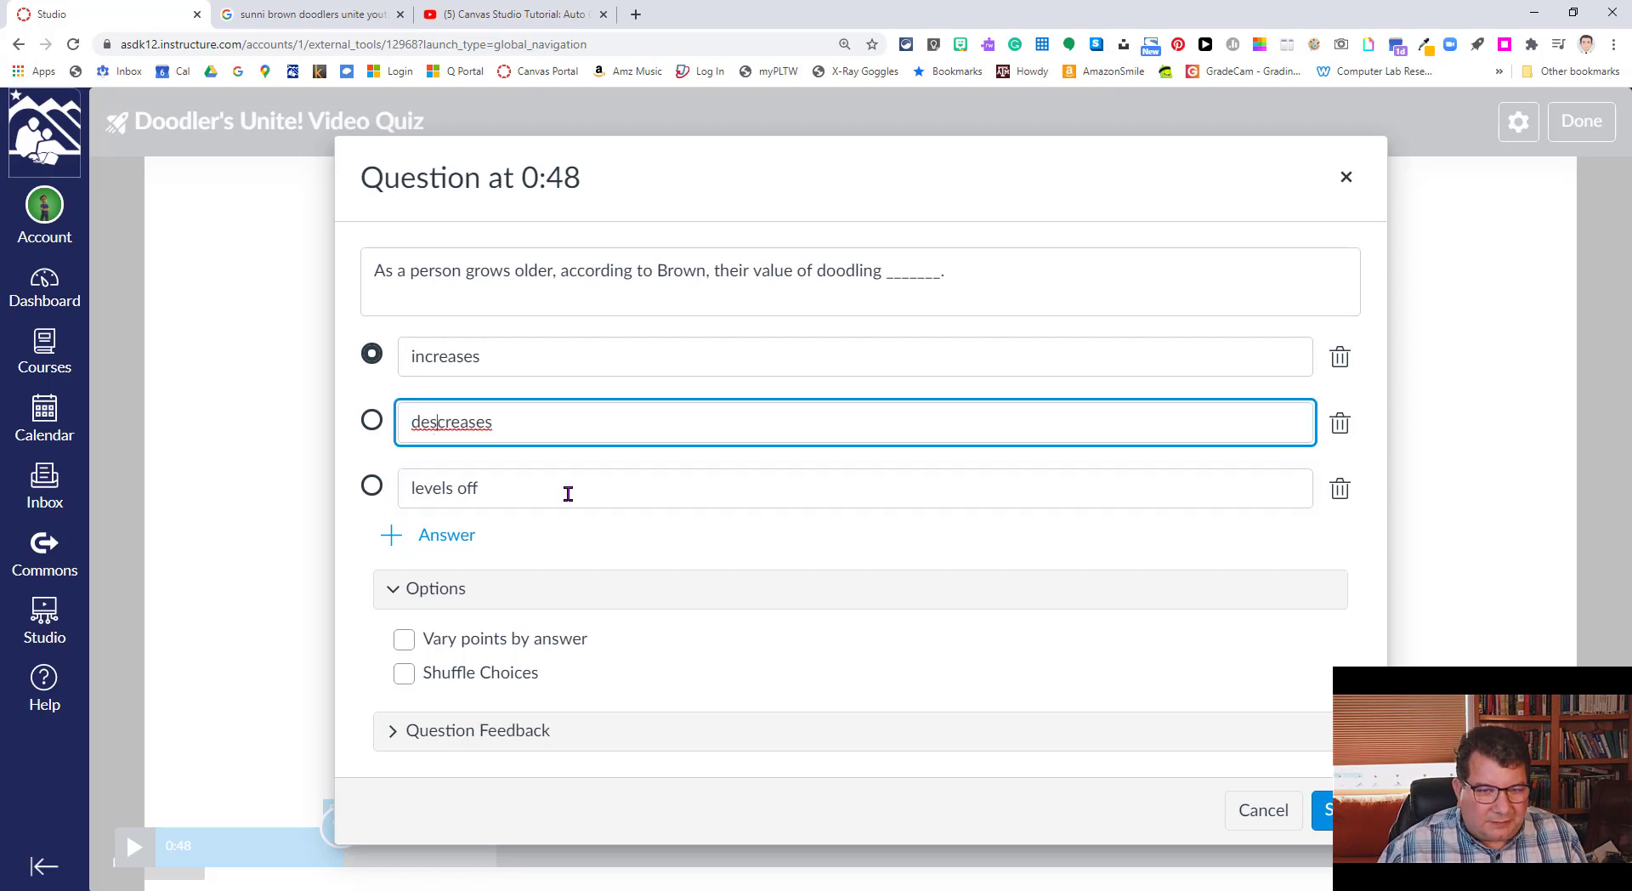
left_click(371, 420)
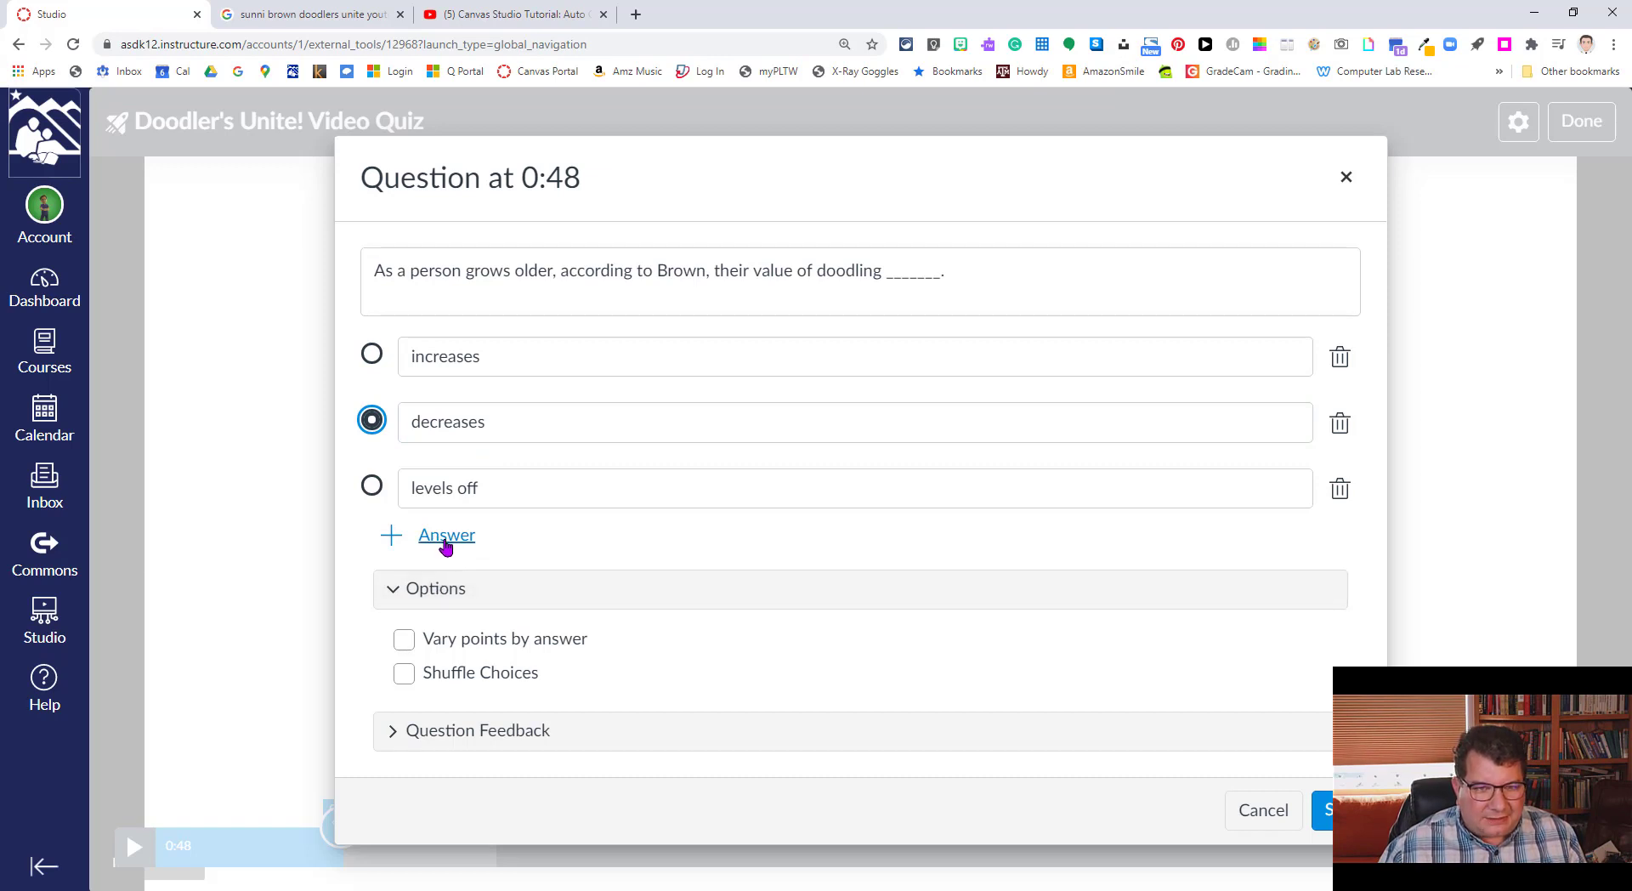
Leave varying points and answer shuffling off, add correct-answer feedback, and save the question
left_click(435, 601)
left_click(435, 627)
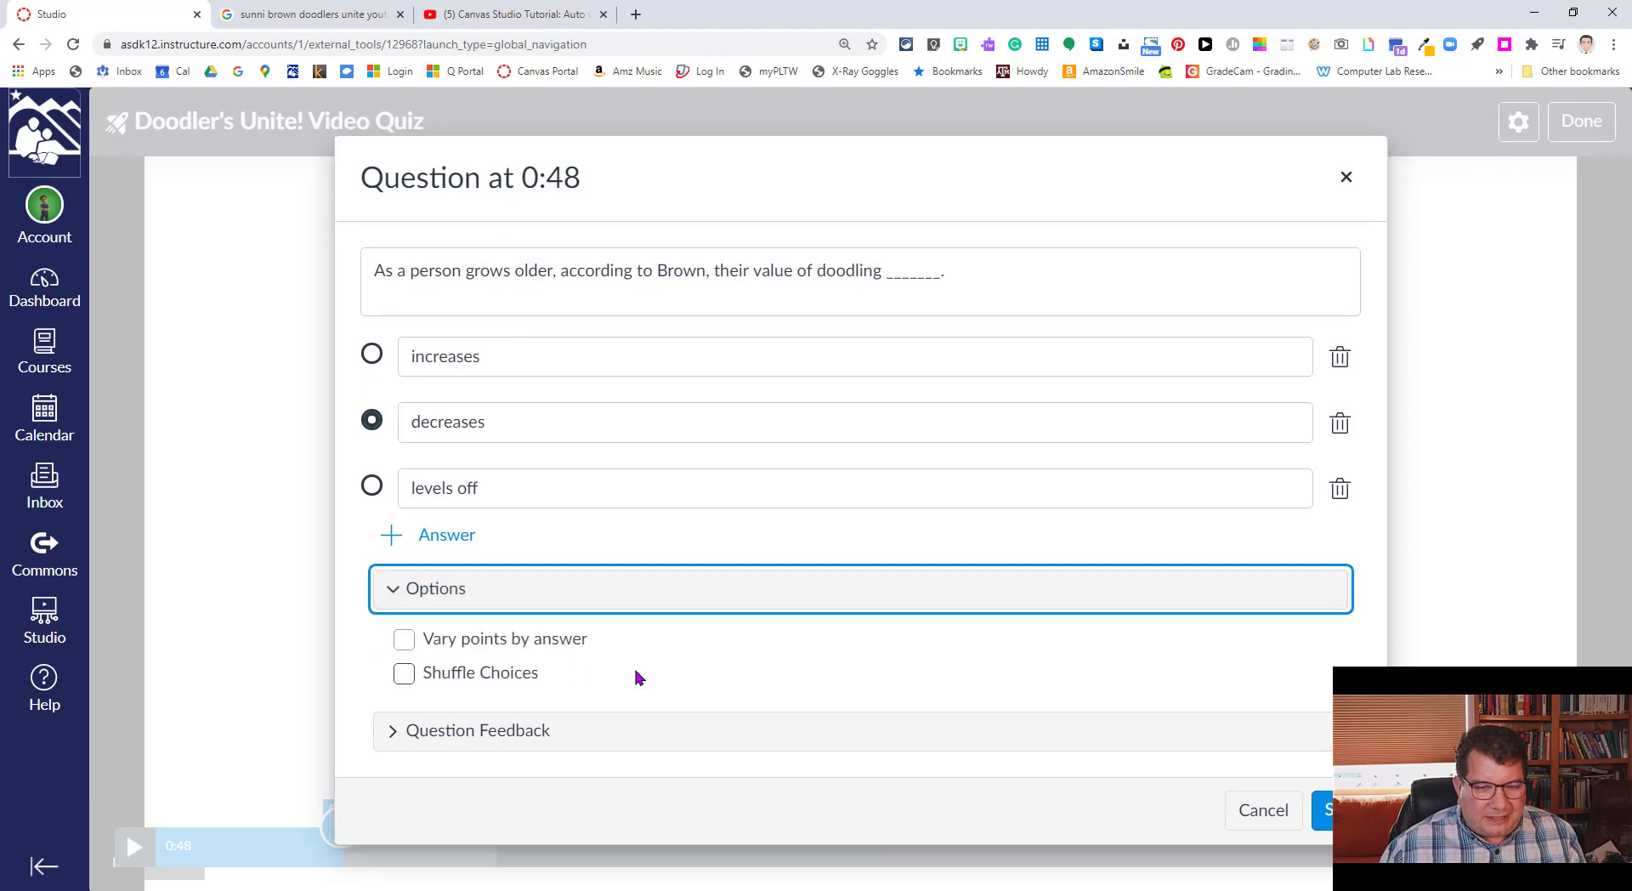
left_click(403, 639)
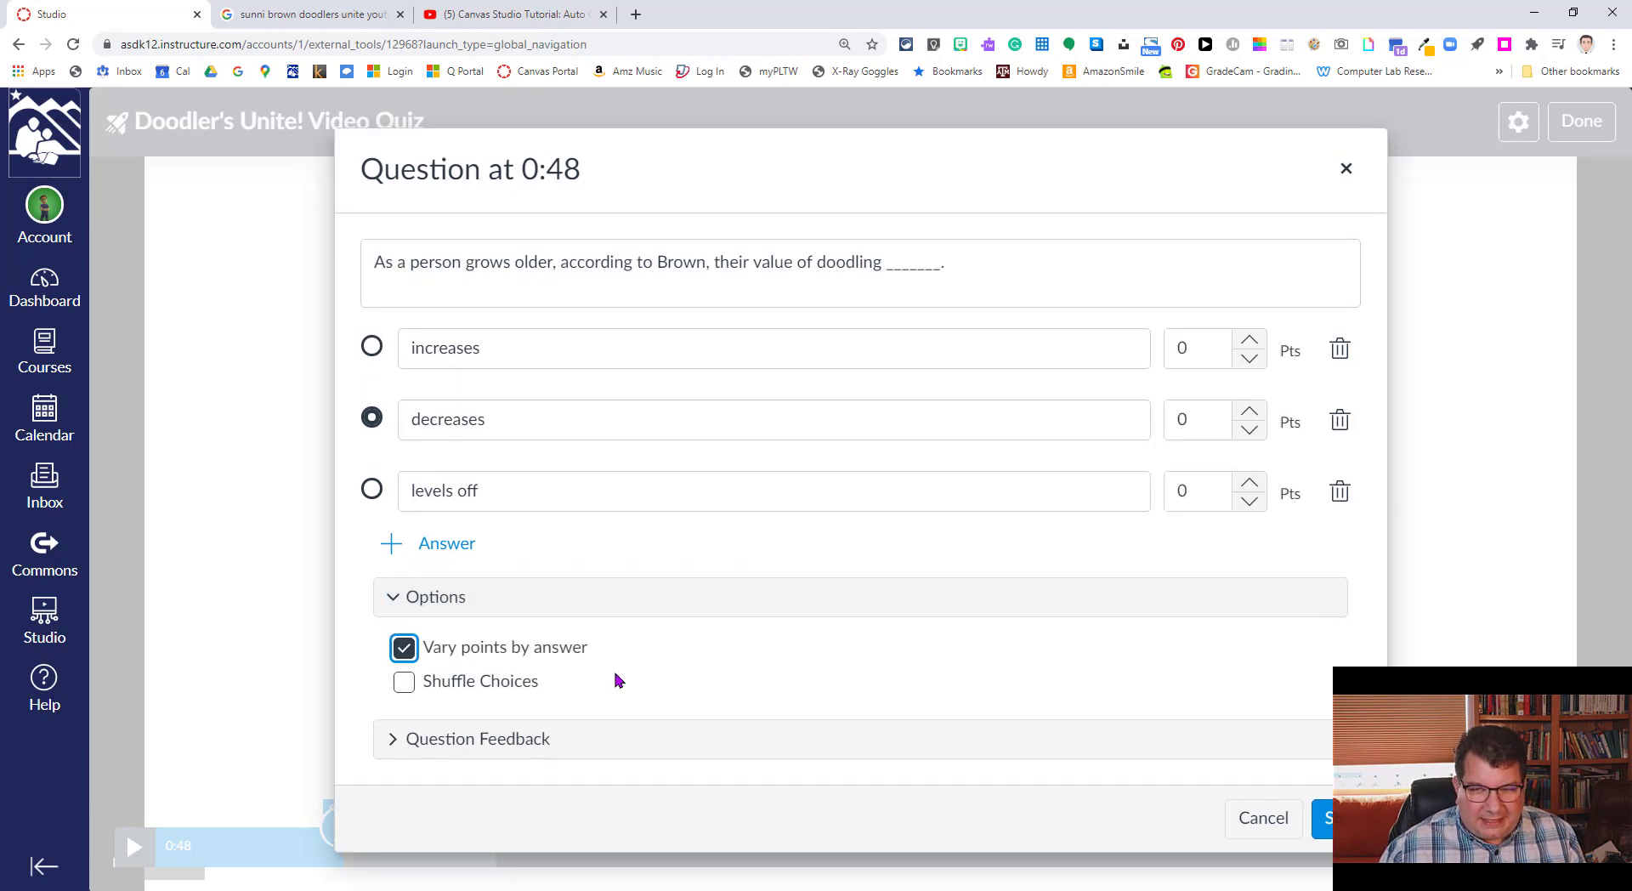
left_click(403, 647)
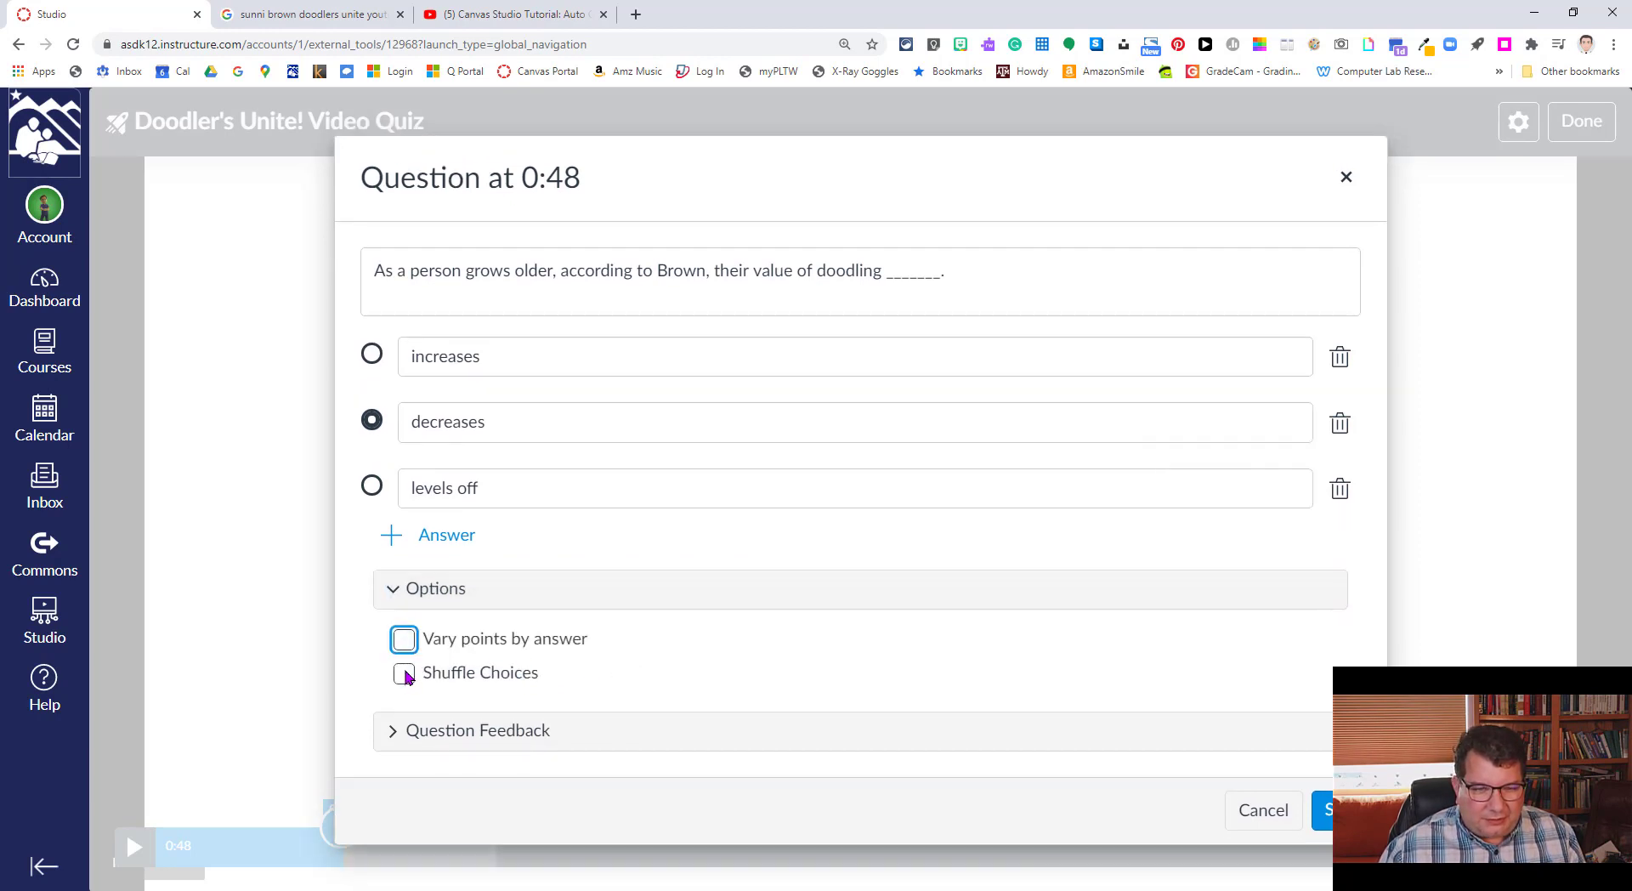
left_click(405, 675)
left_click(406, 676)
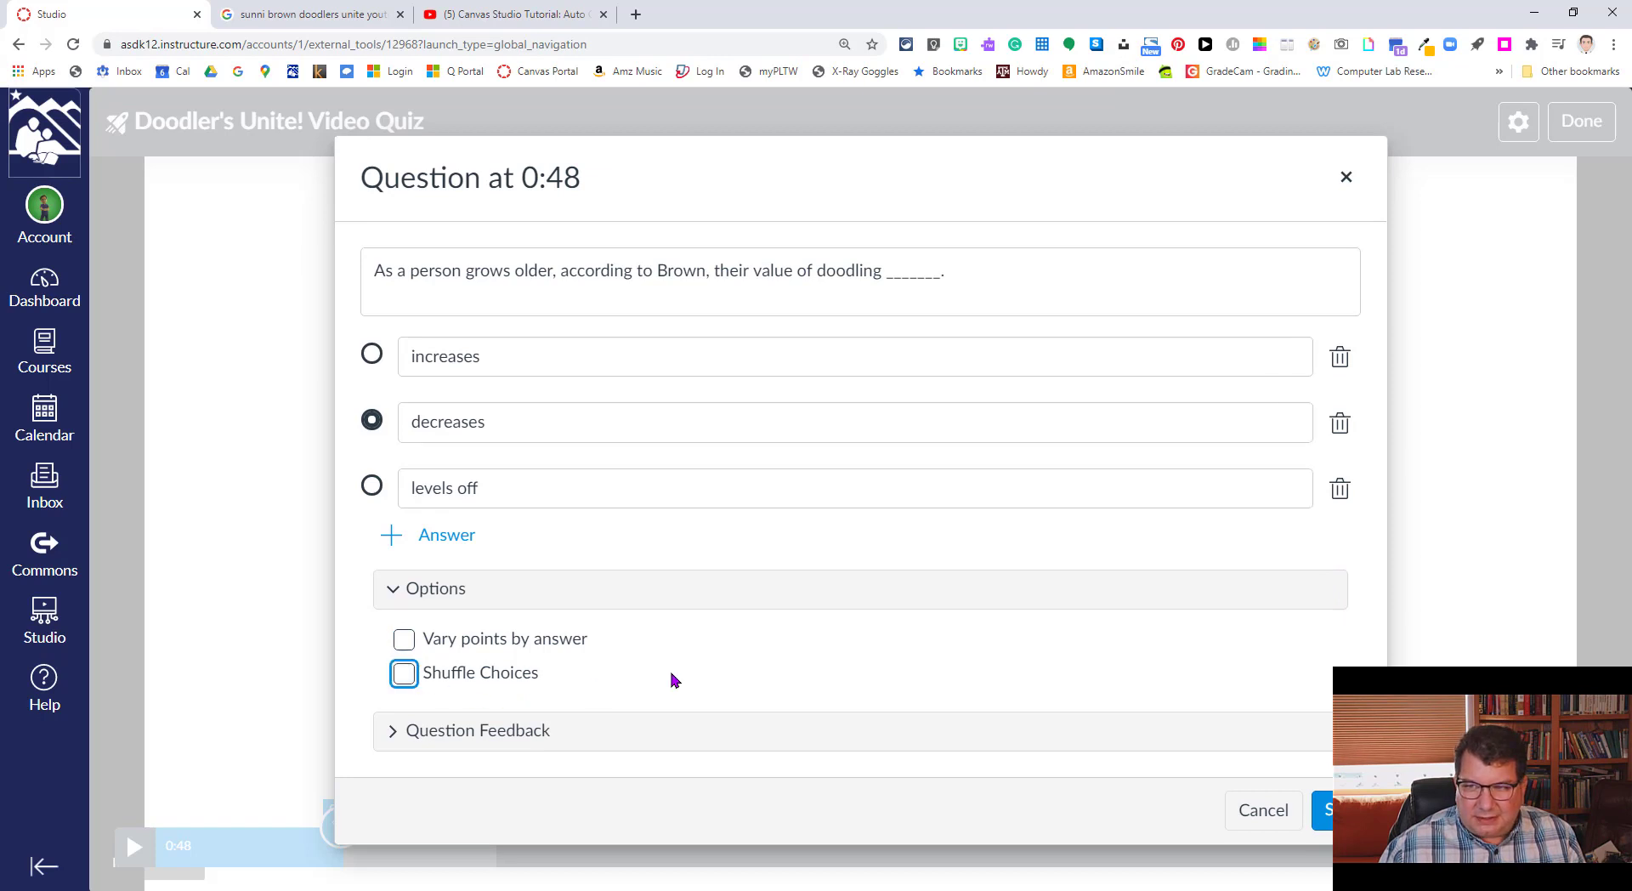
left_click(457, 733)
scroll(822, 673, "down", 2)
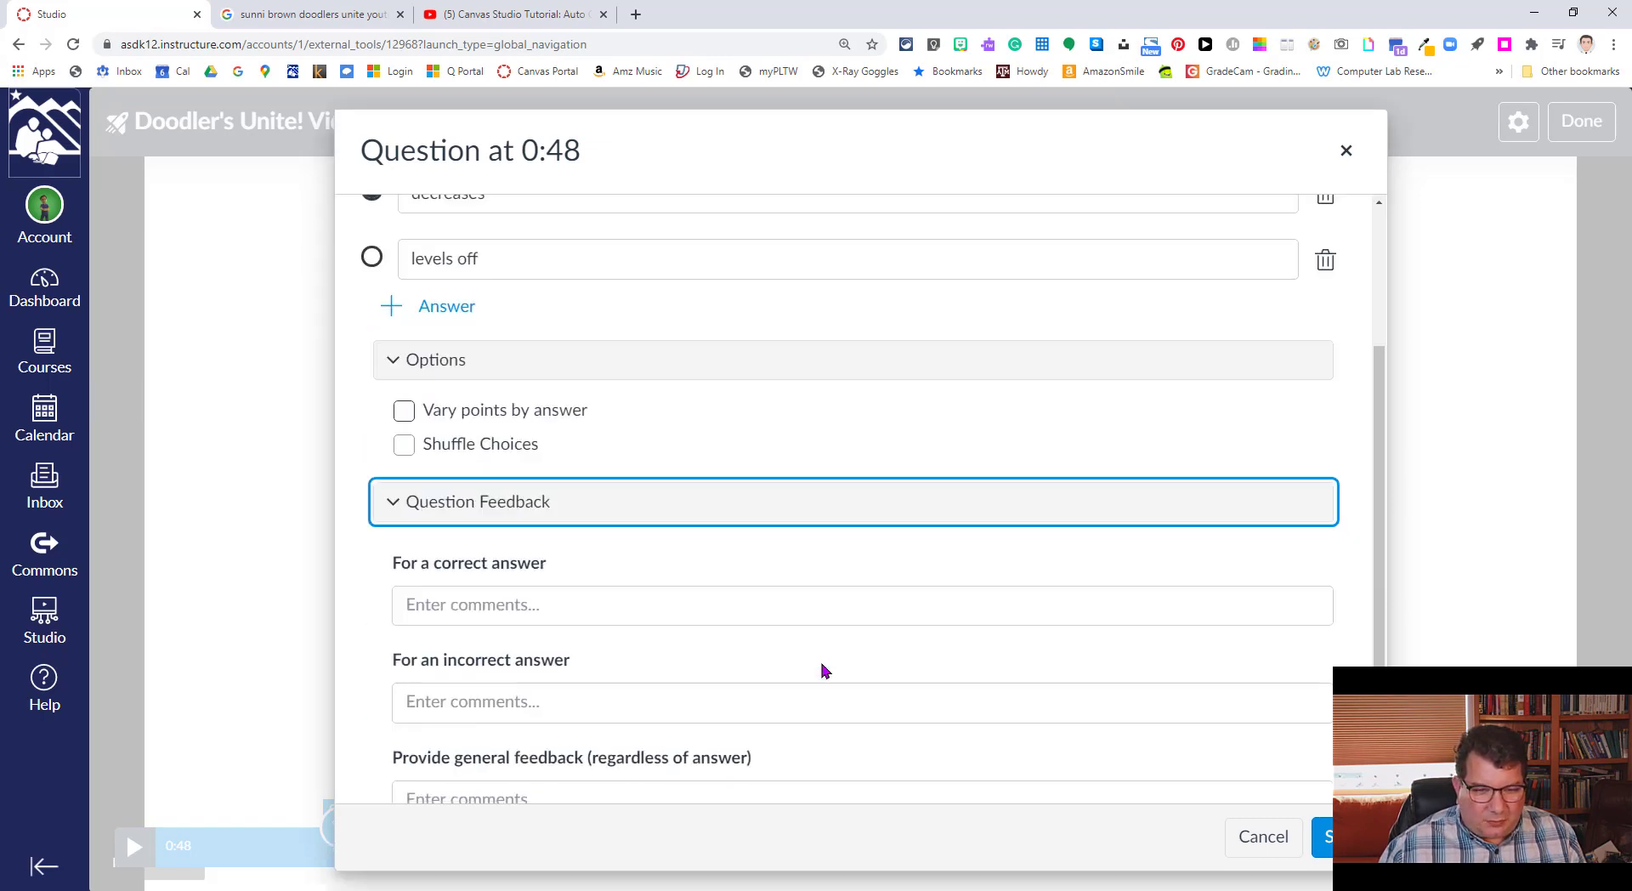
left_click(461, 559)
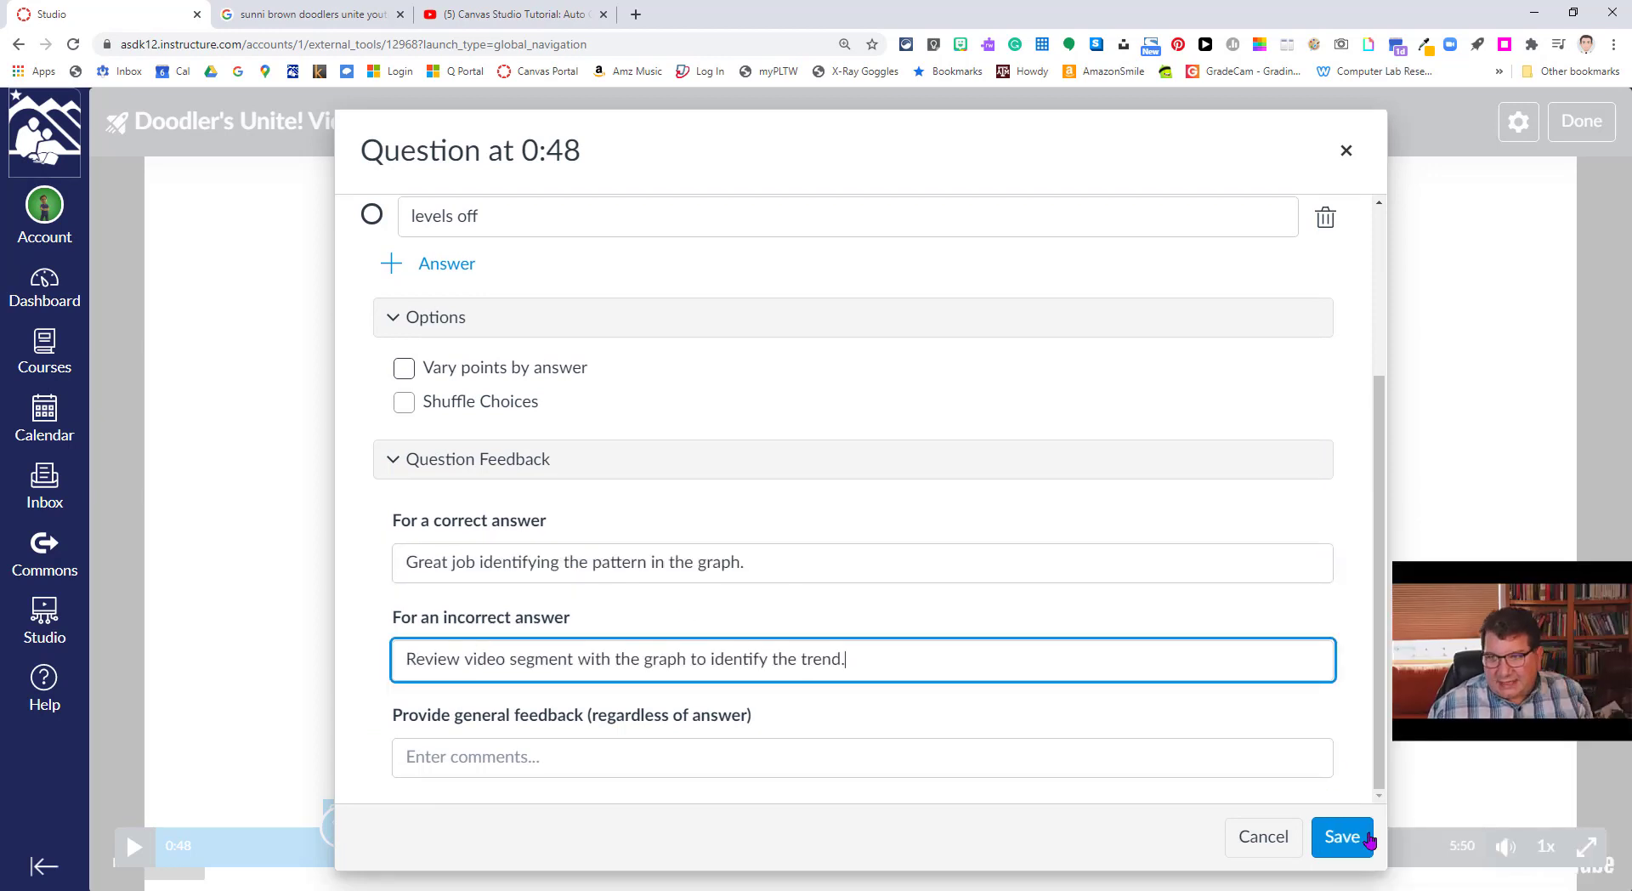
left_click(1364, 839)
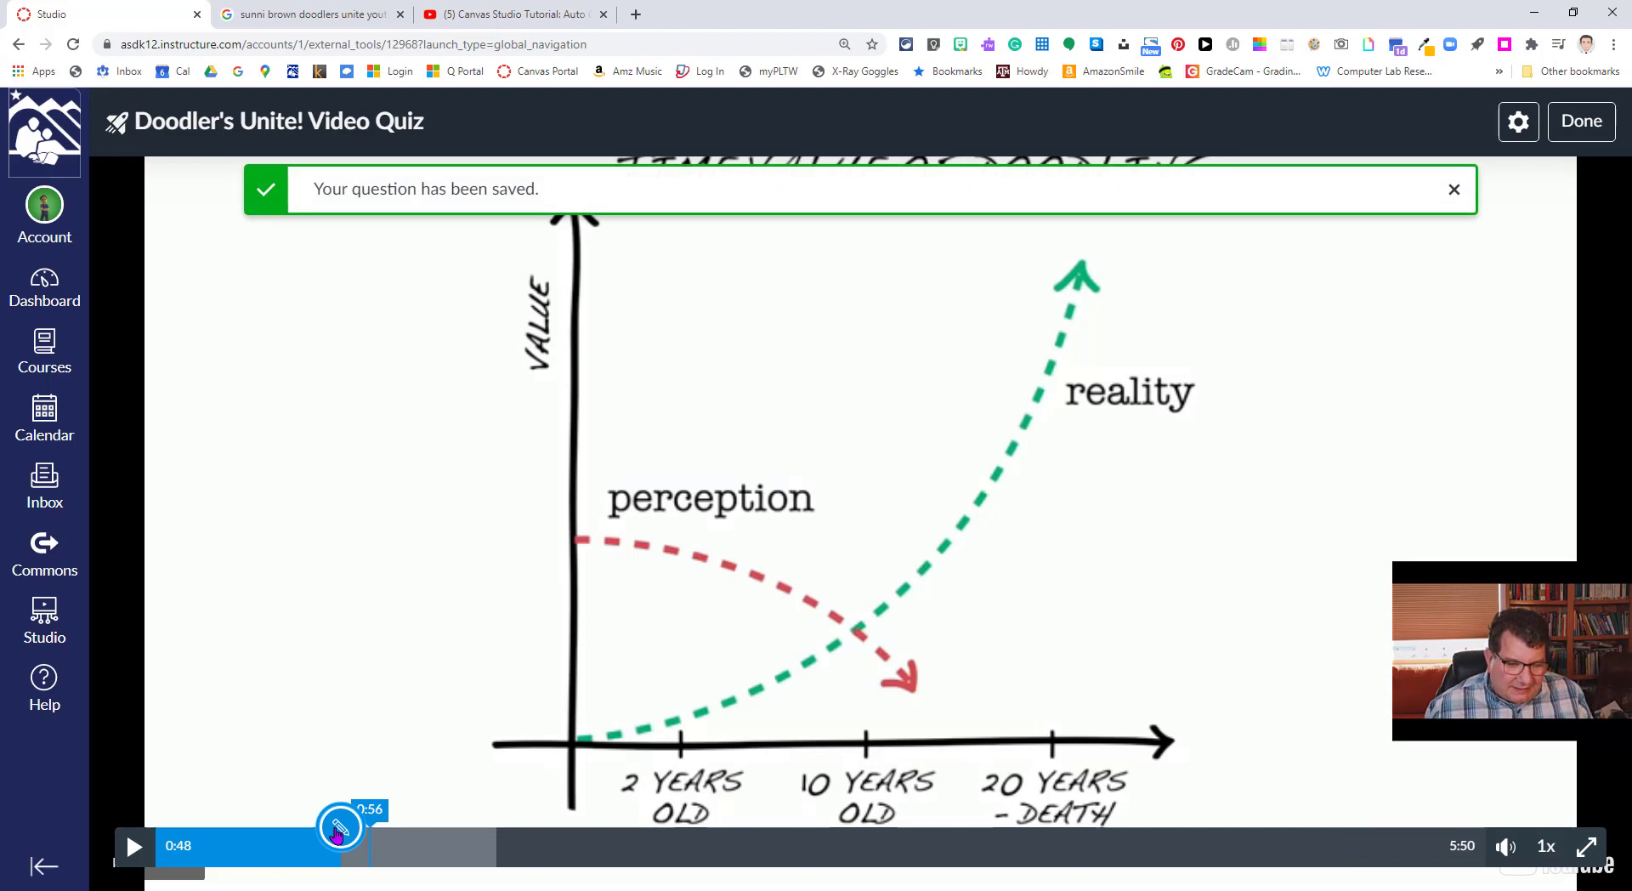
Add a true/false question at 1:22, 'Brown has shared a positive definition of doodling.', with False correct
left_click(470, 841)
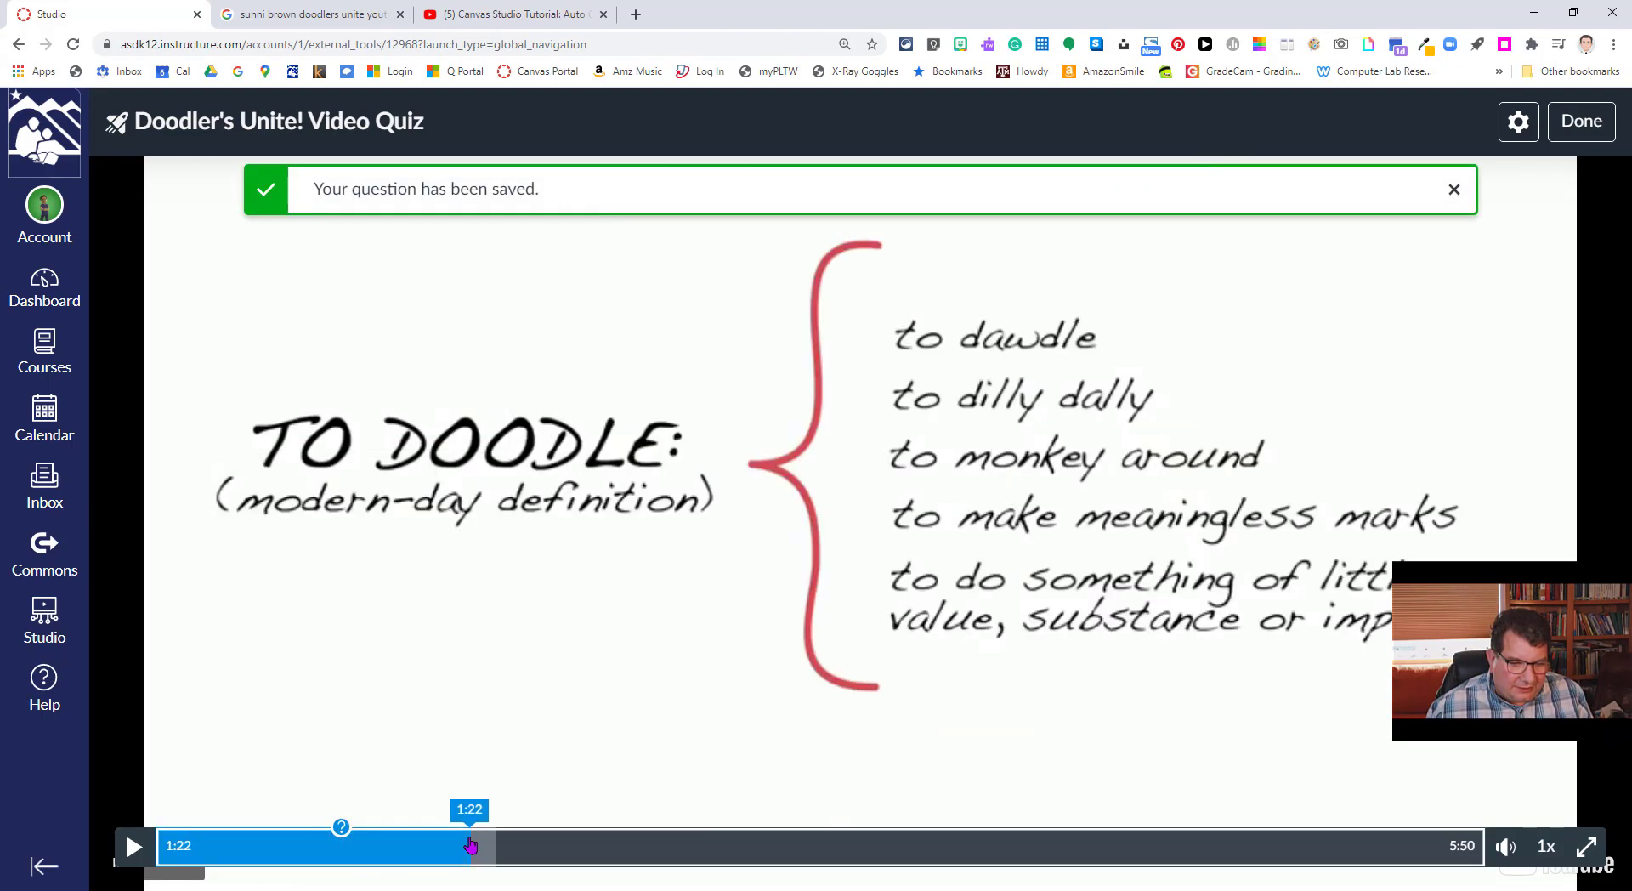
left_click(472, 829)
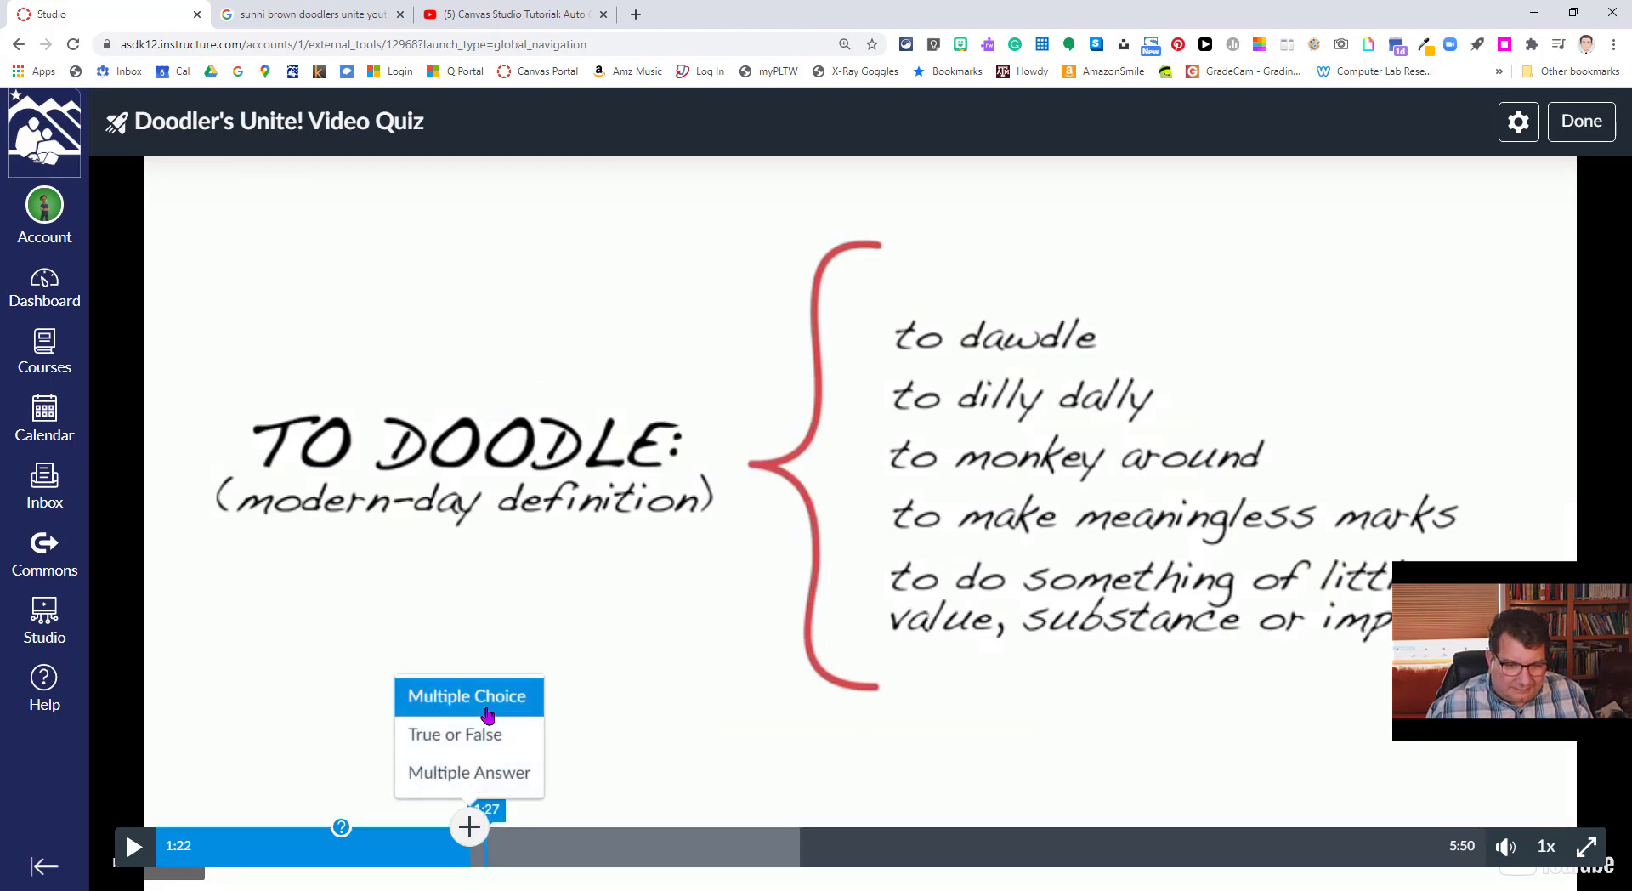
left_click(477, 736)
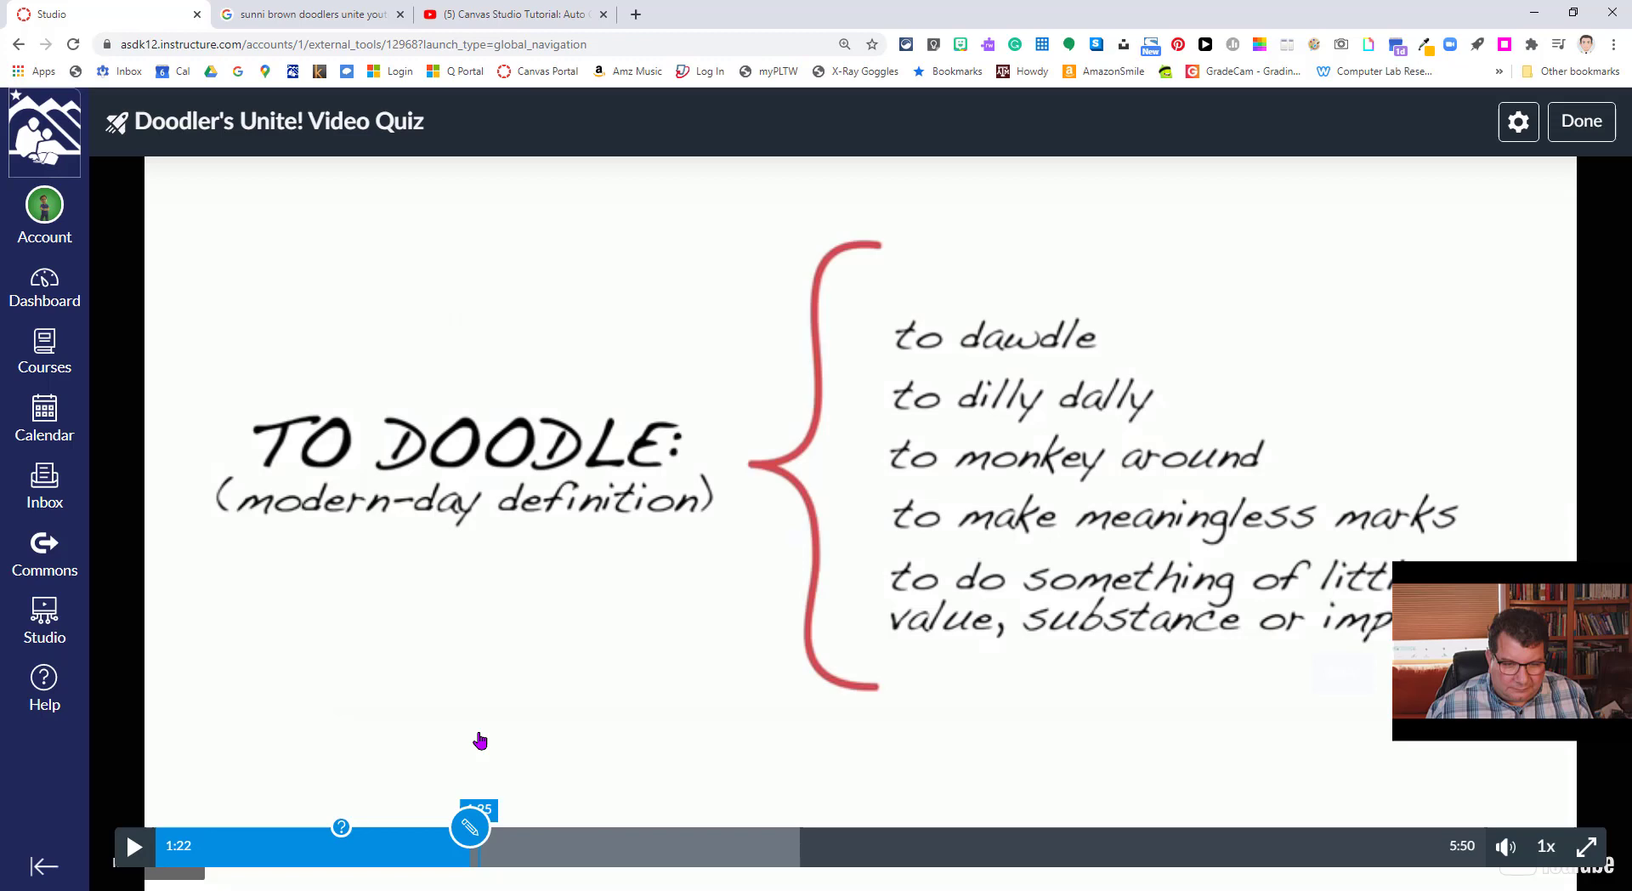
left_click(477, 430)
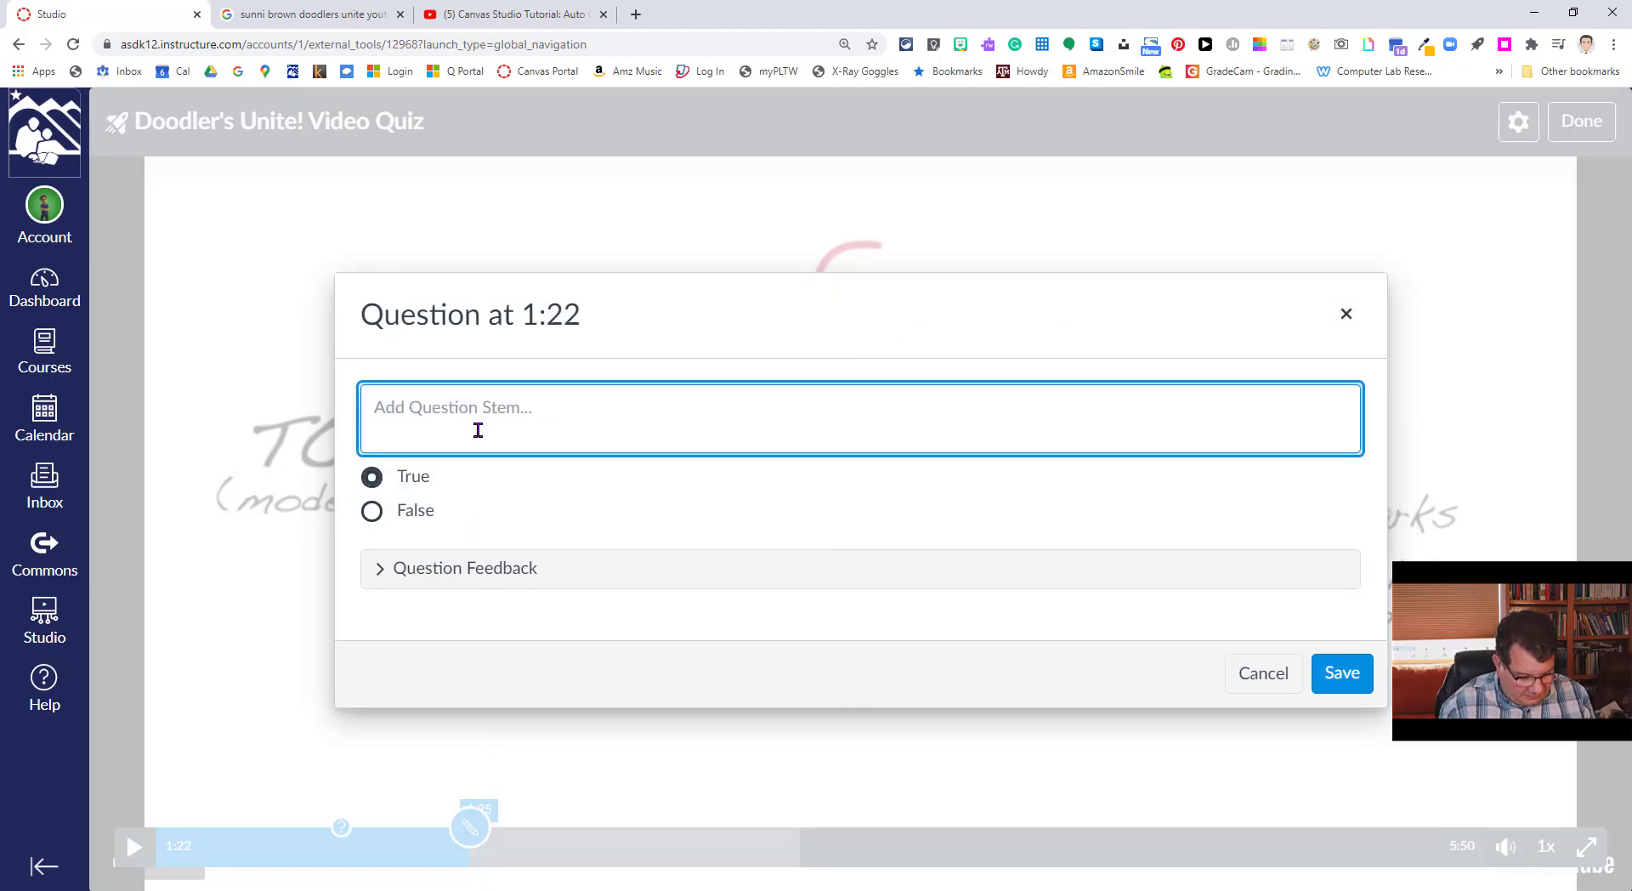
type("T")
key("BackSpace")
type("Brown has co")
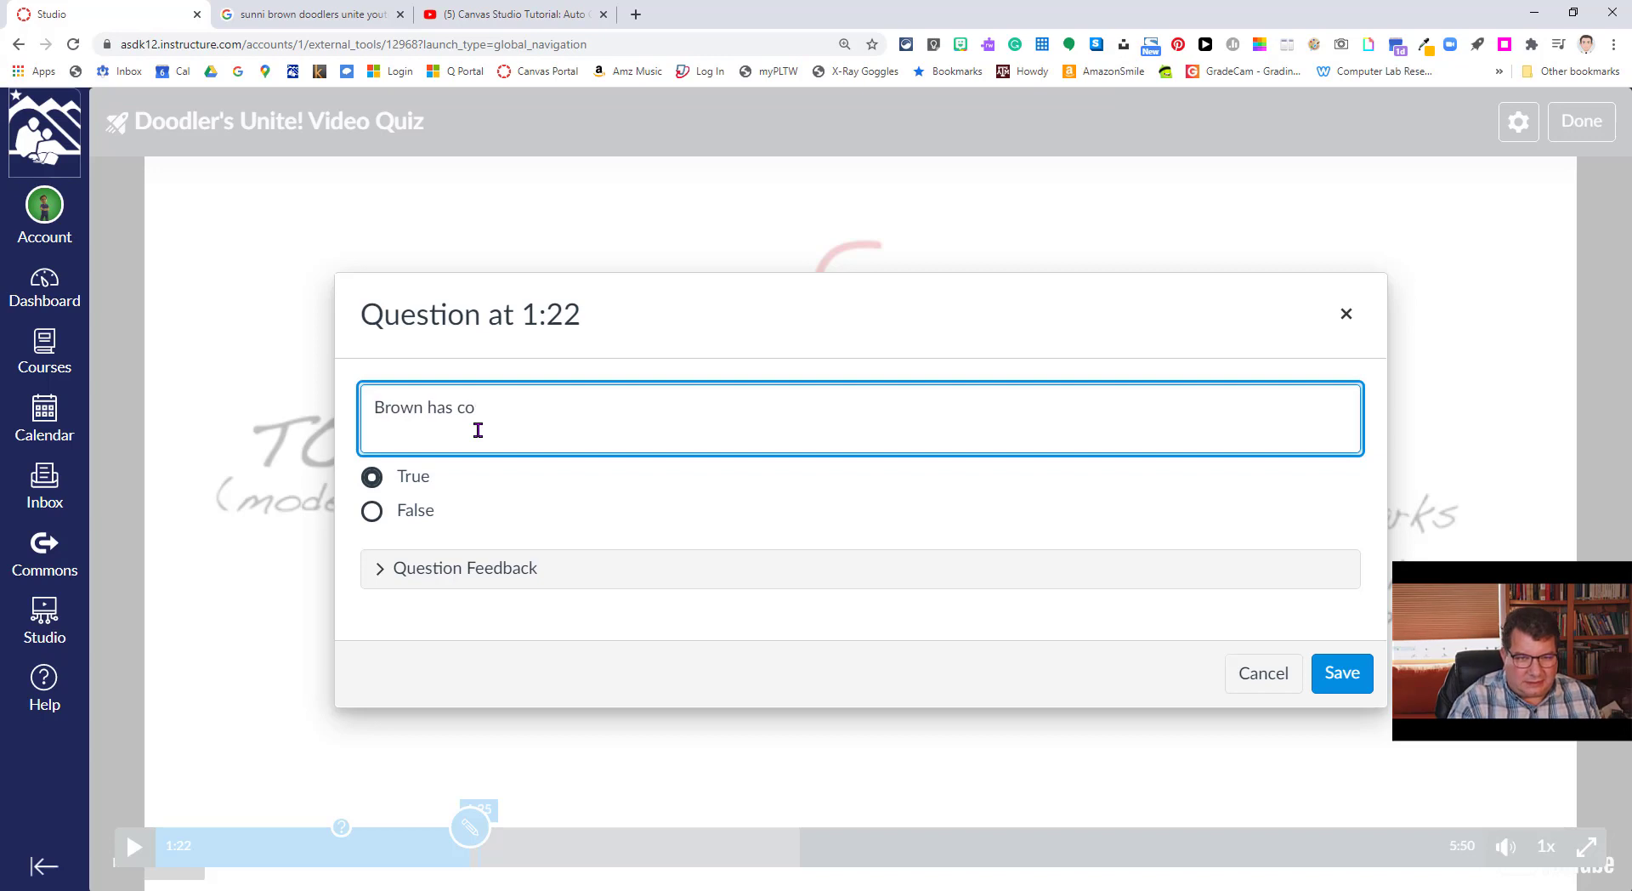
key("BackSpace")
key("BackSpace")
type("discuss")
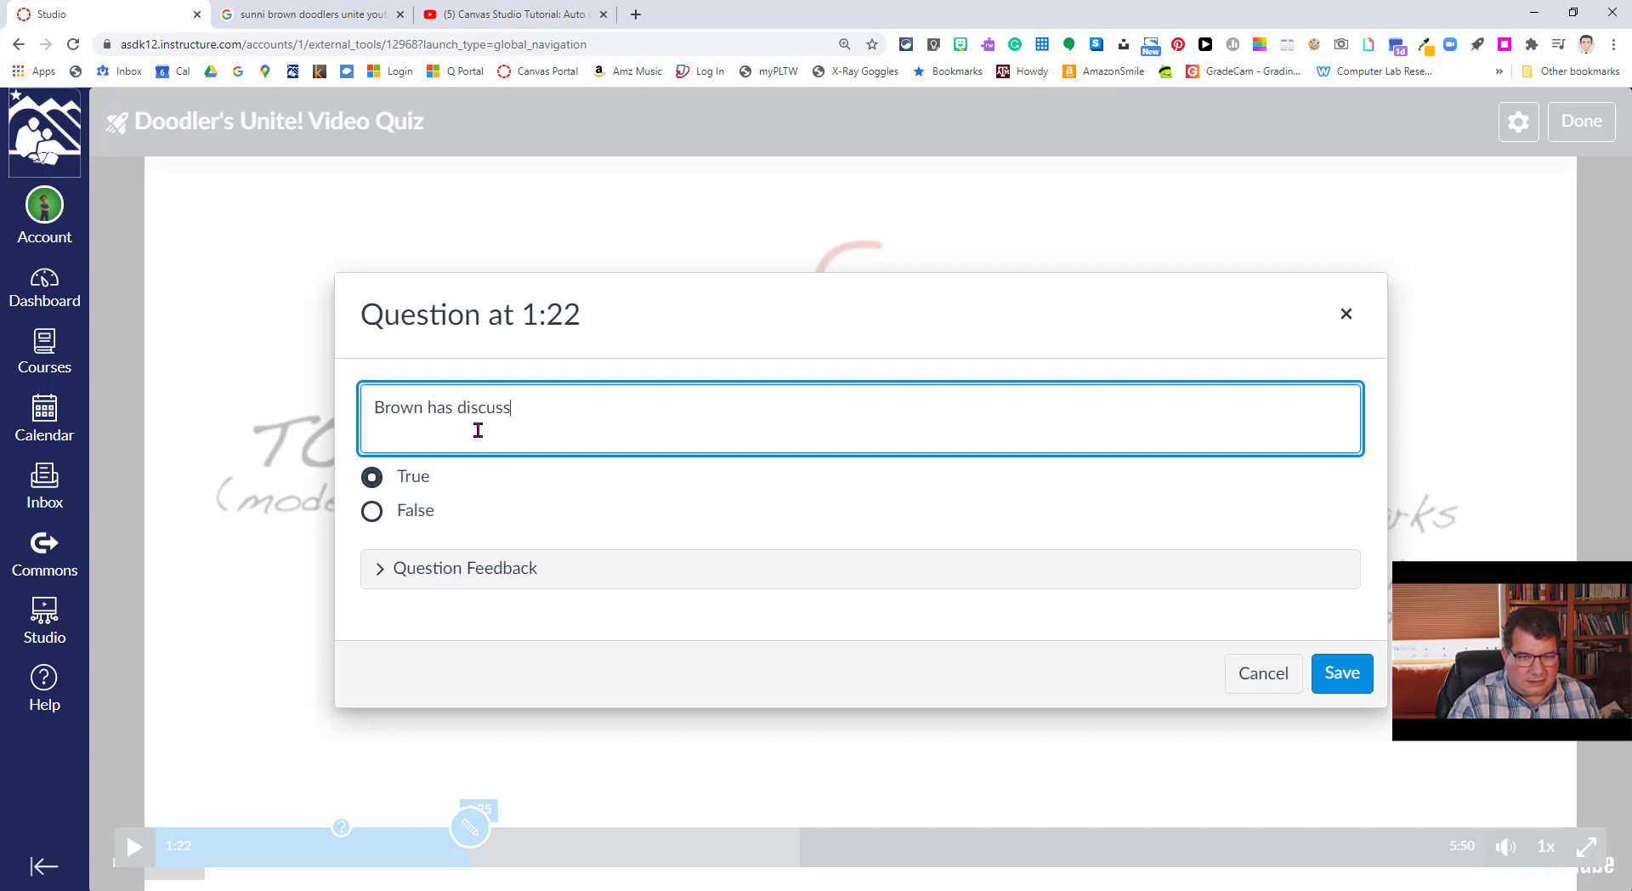
type("ed th")
key("BackSpace")
key("BackSpace")
key("BackSpace")
key("BackSpace")
key("BackSpace")
key("BackSpace")
key("BackSpace")
type("sha")
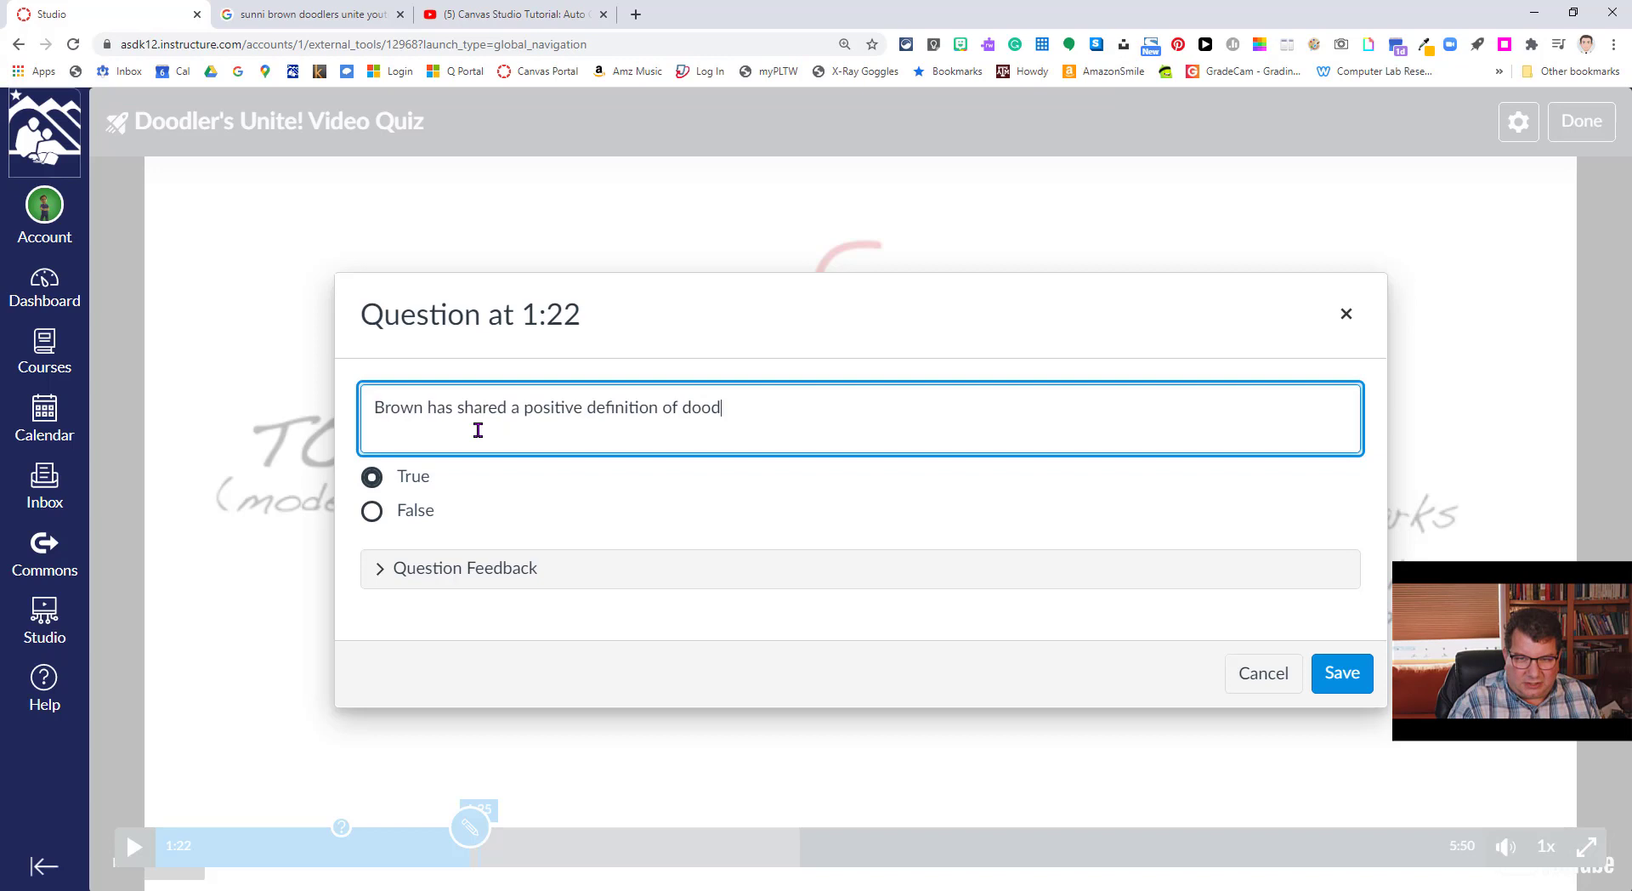
type("ling.")
left_click(405, 519)
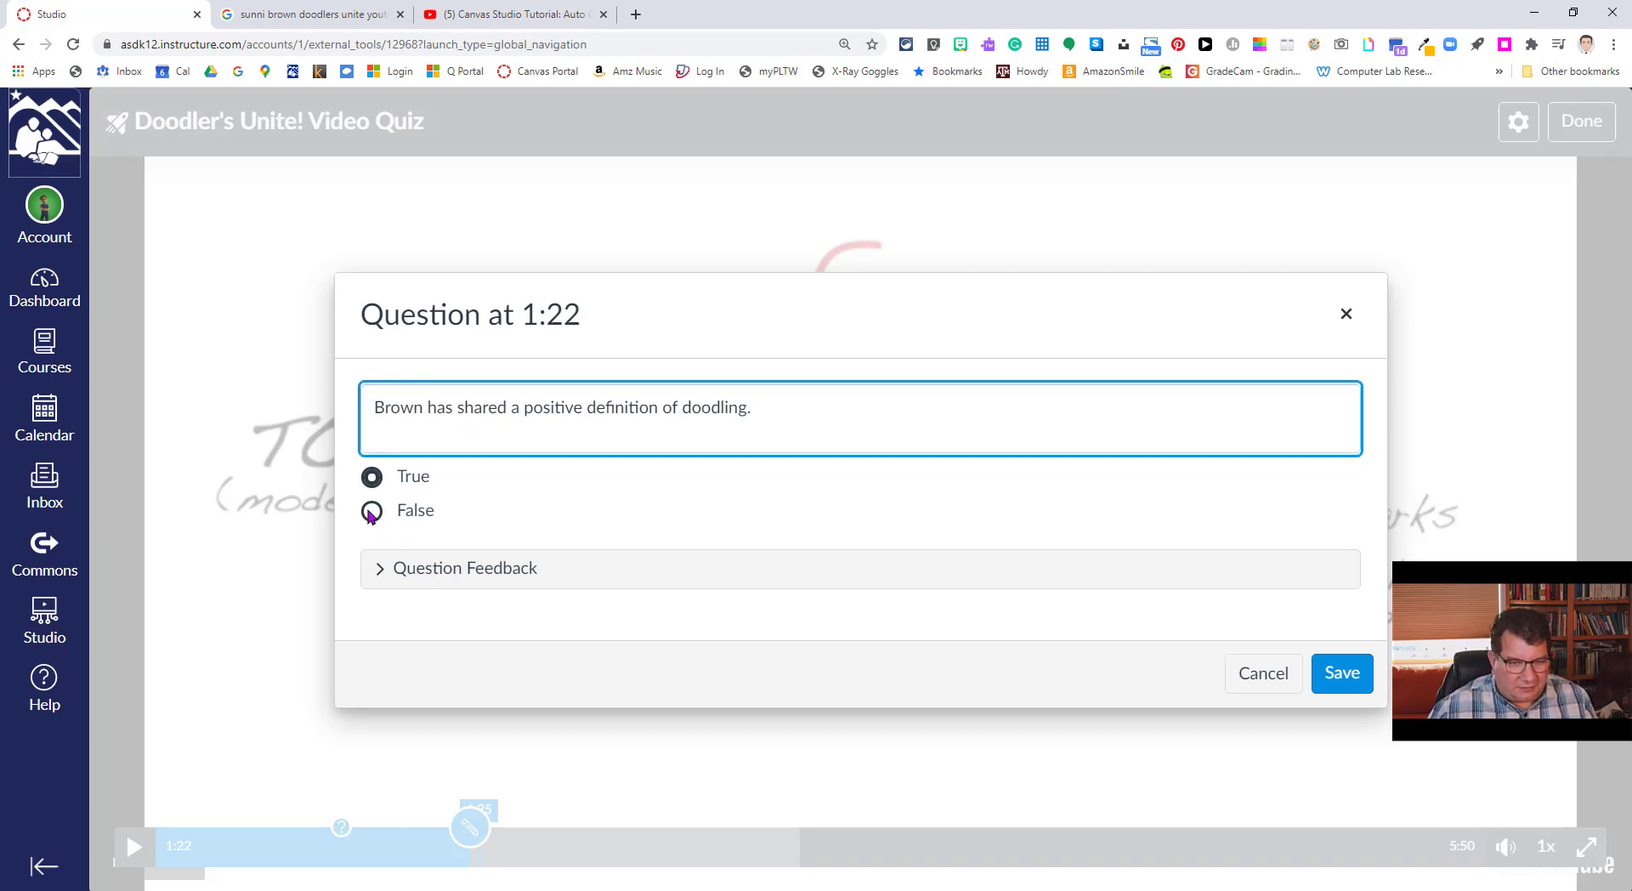
Save the 1:22 true/false question and move the video to 2:03
left_click(1342, 673)
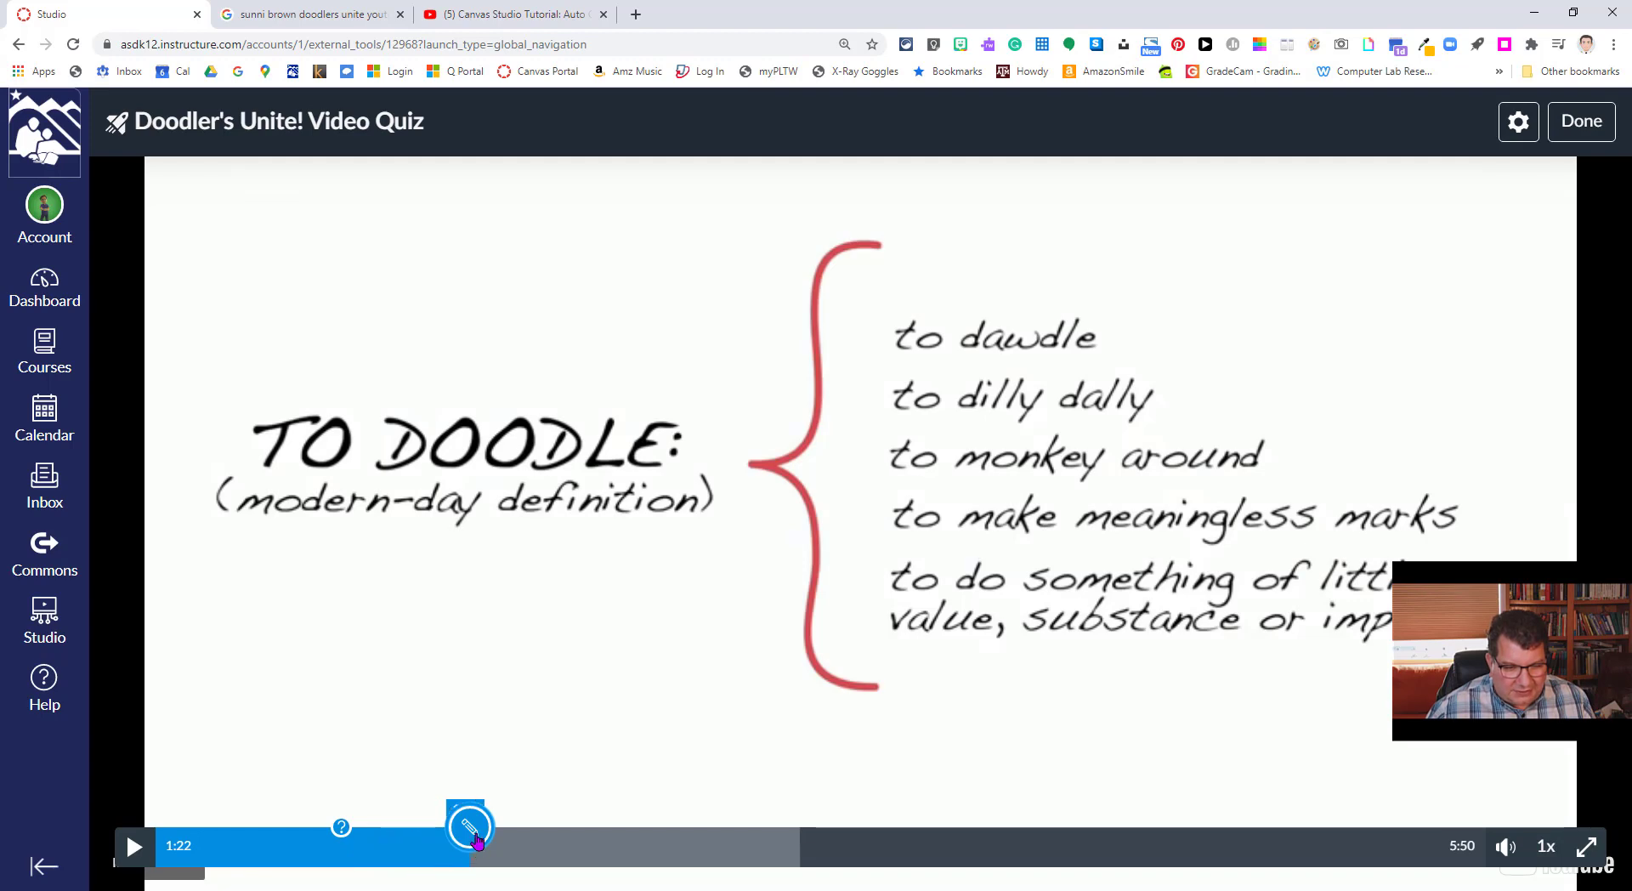
left_click(622, 840)
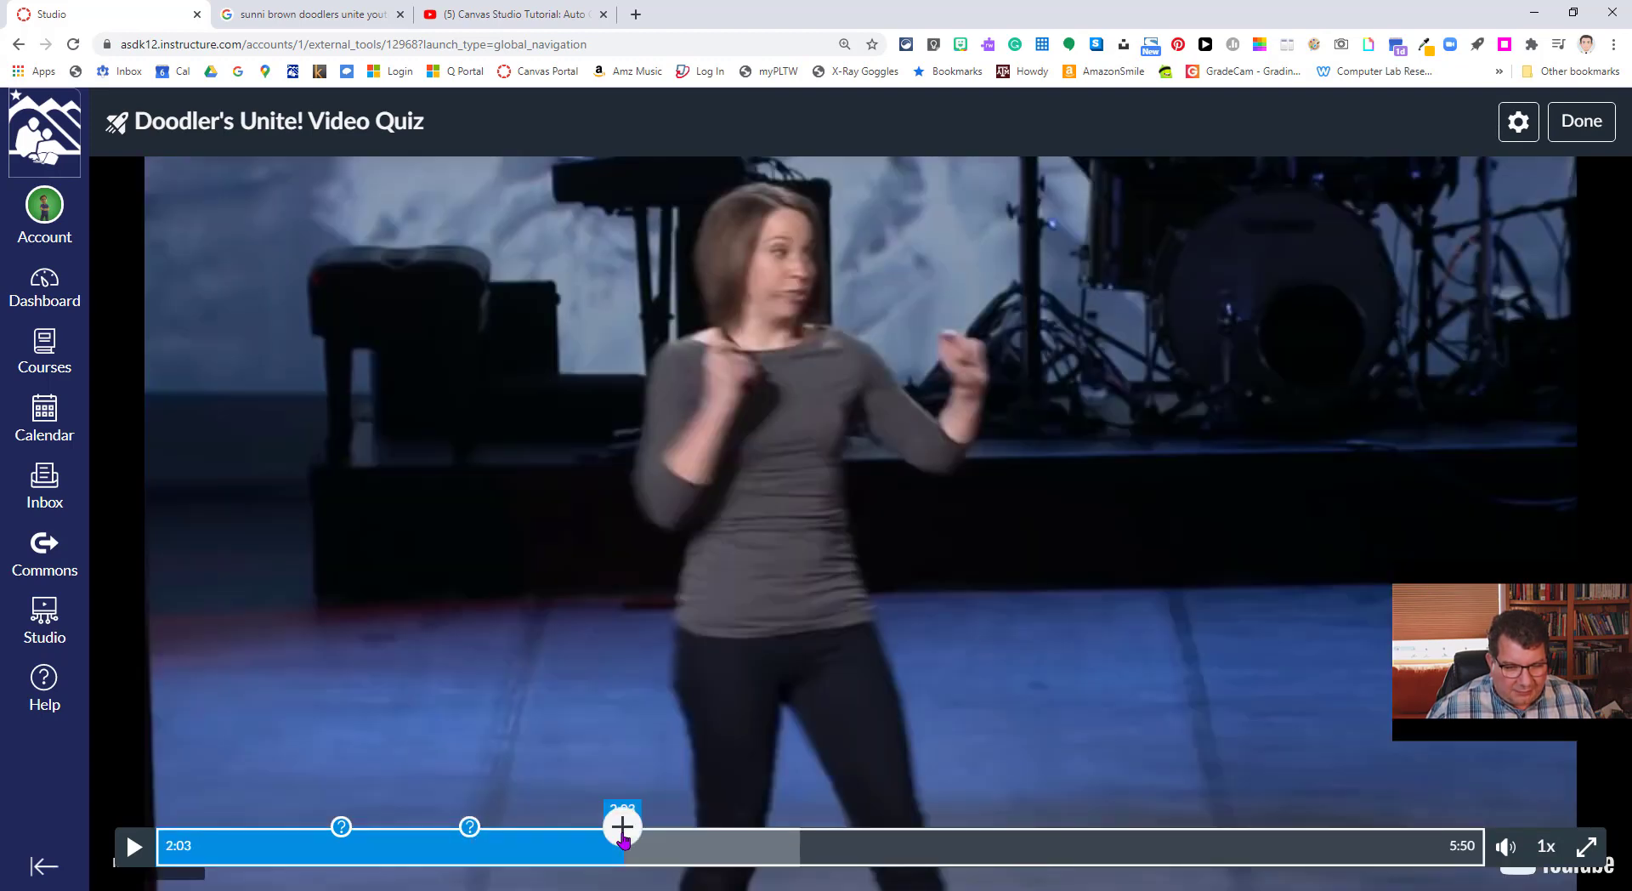
left_click(1546, 846)
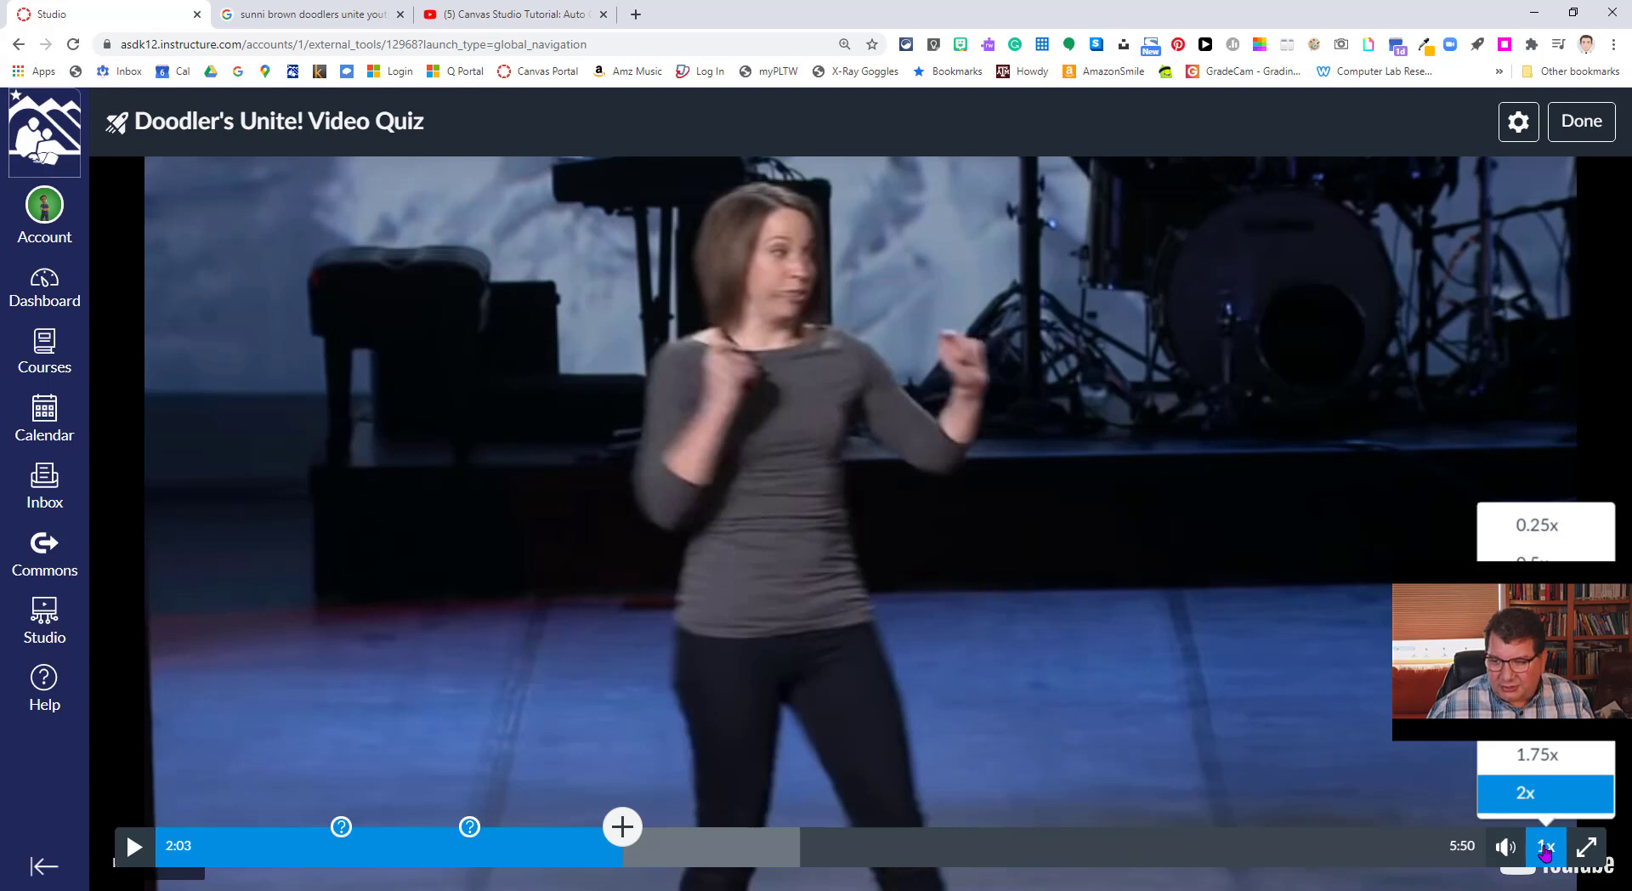
key("Escape")
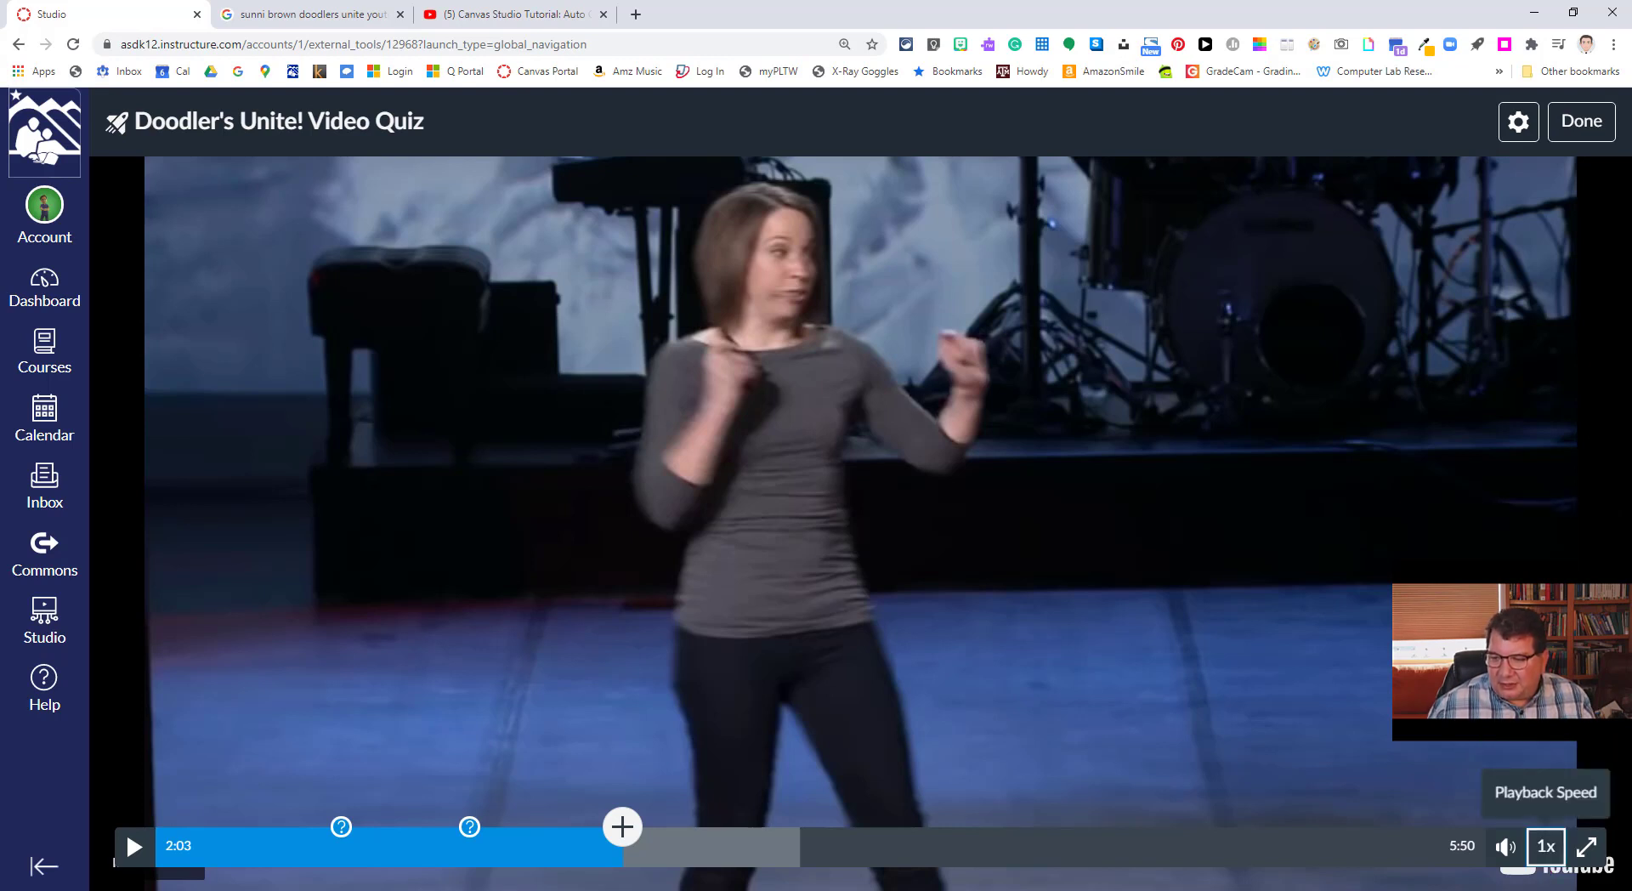
In the quiz settings, keep 'Hide question markers on timeline for students' on and save
left_click(1517, 124)
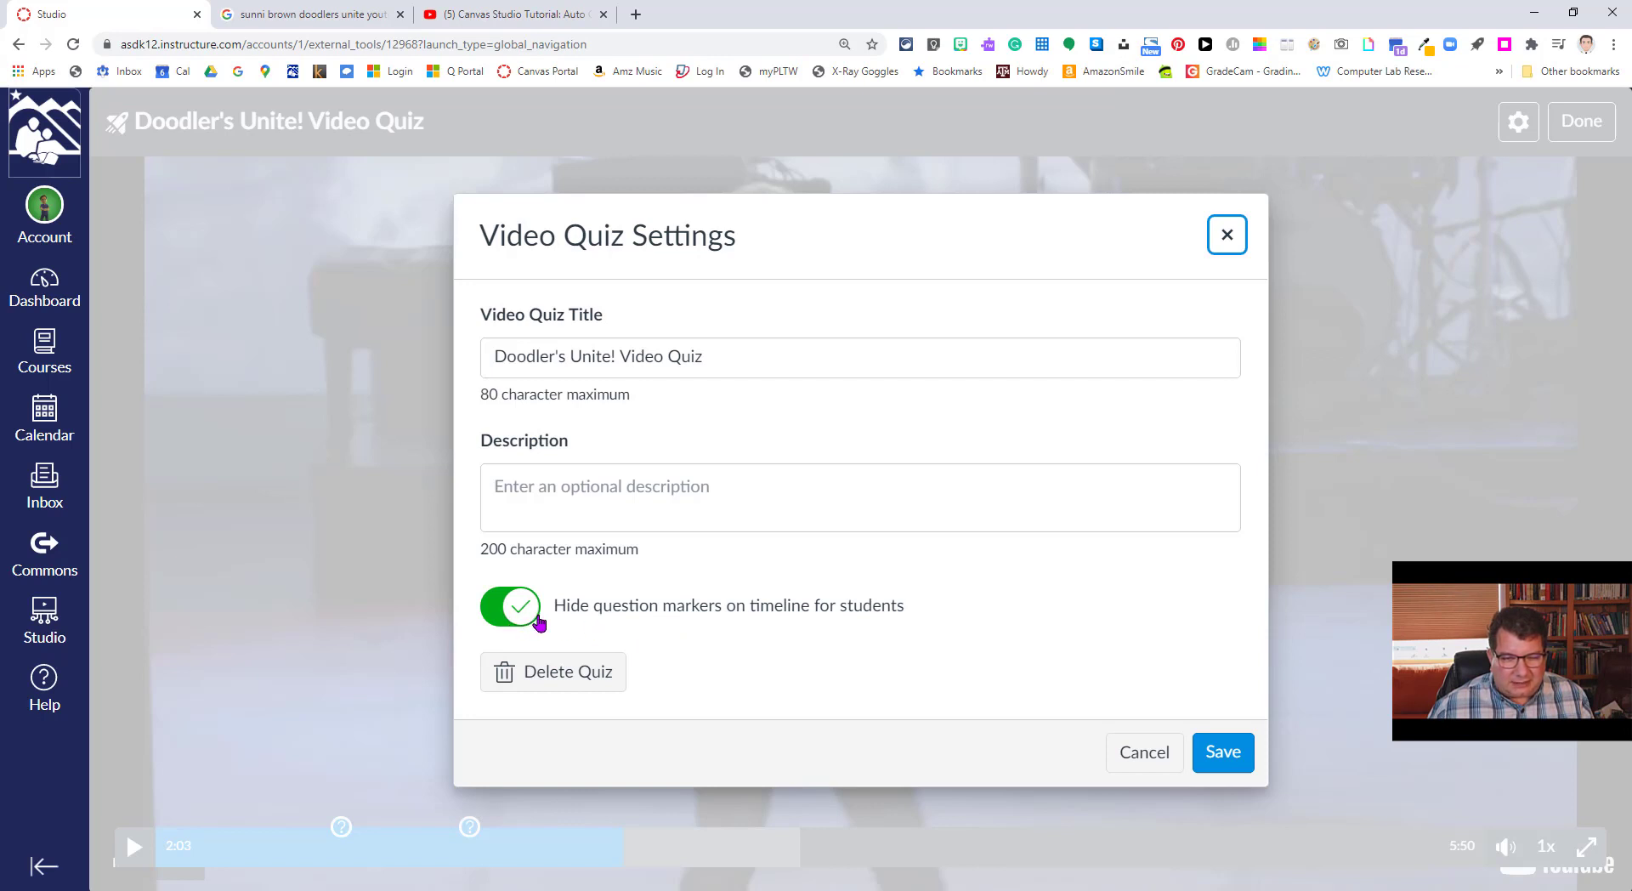
left_click(527, 620)
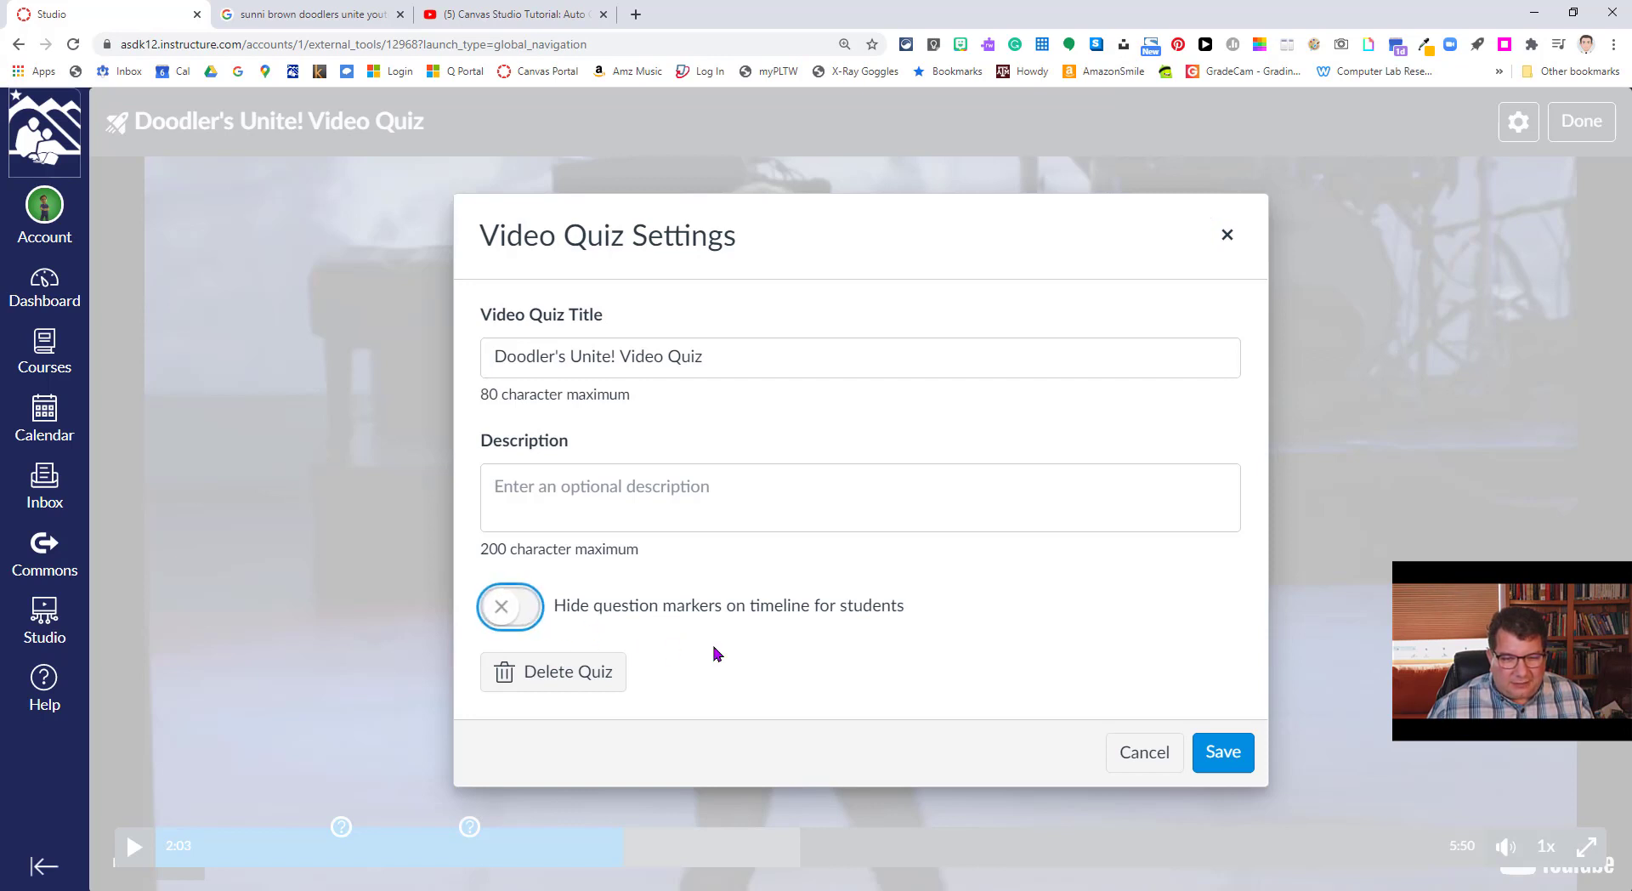
left_click(522, 616)
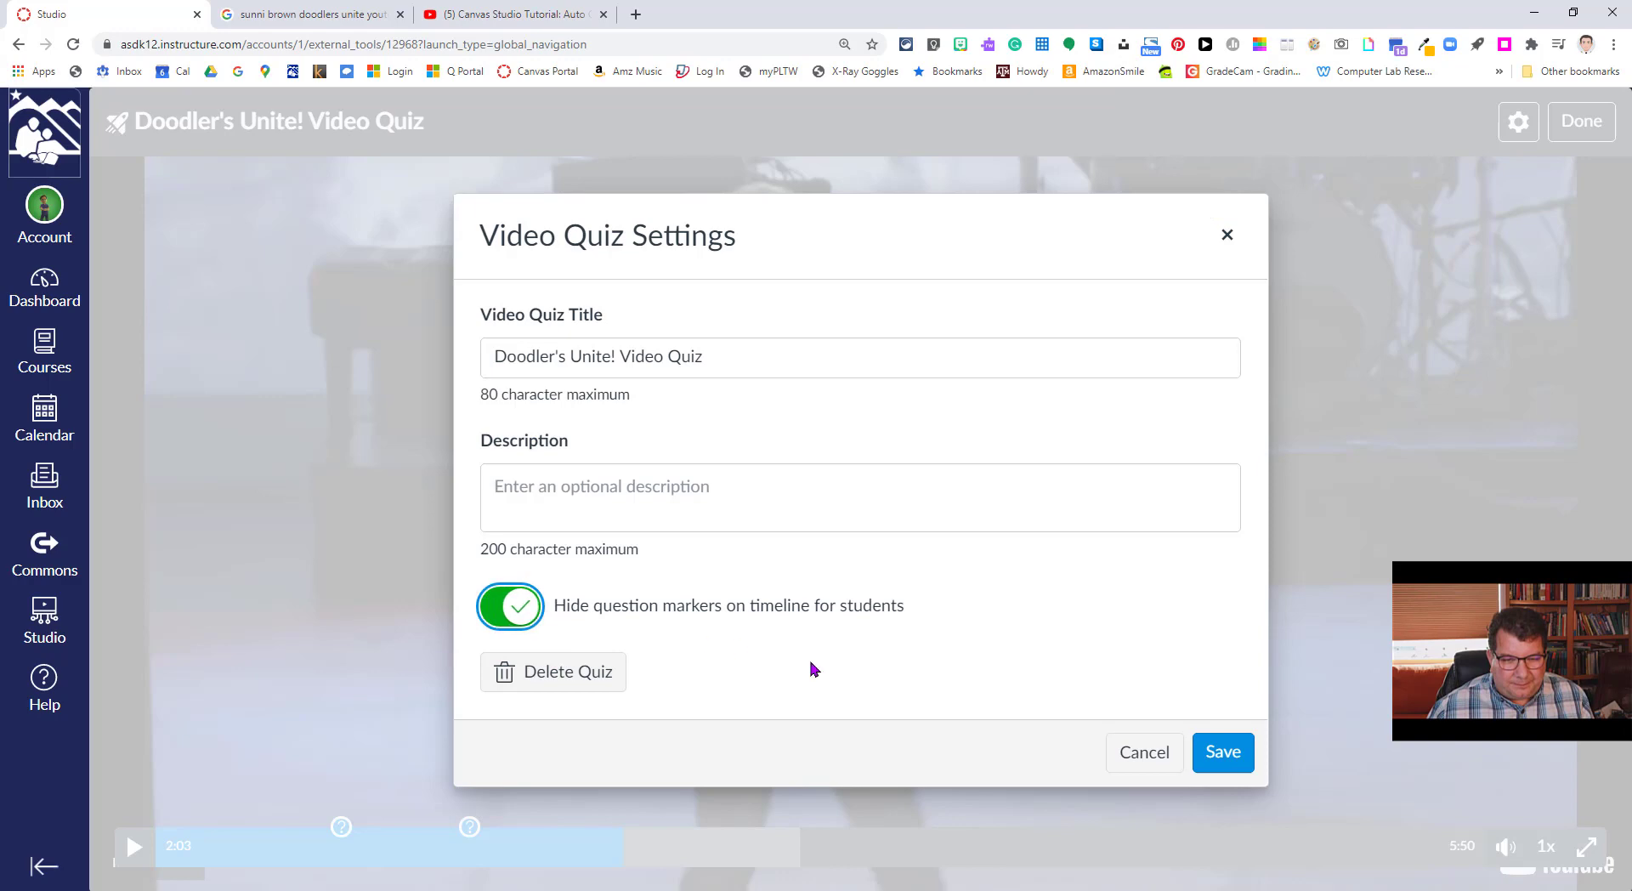
left_click(1210, 756)
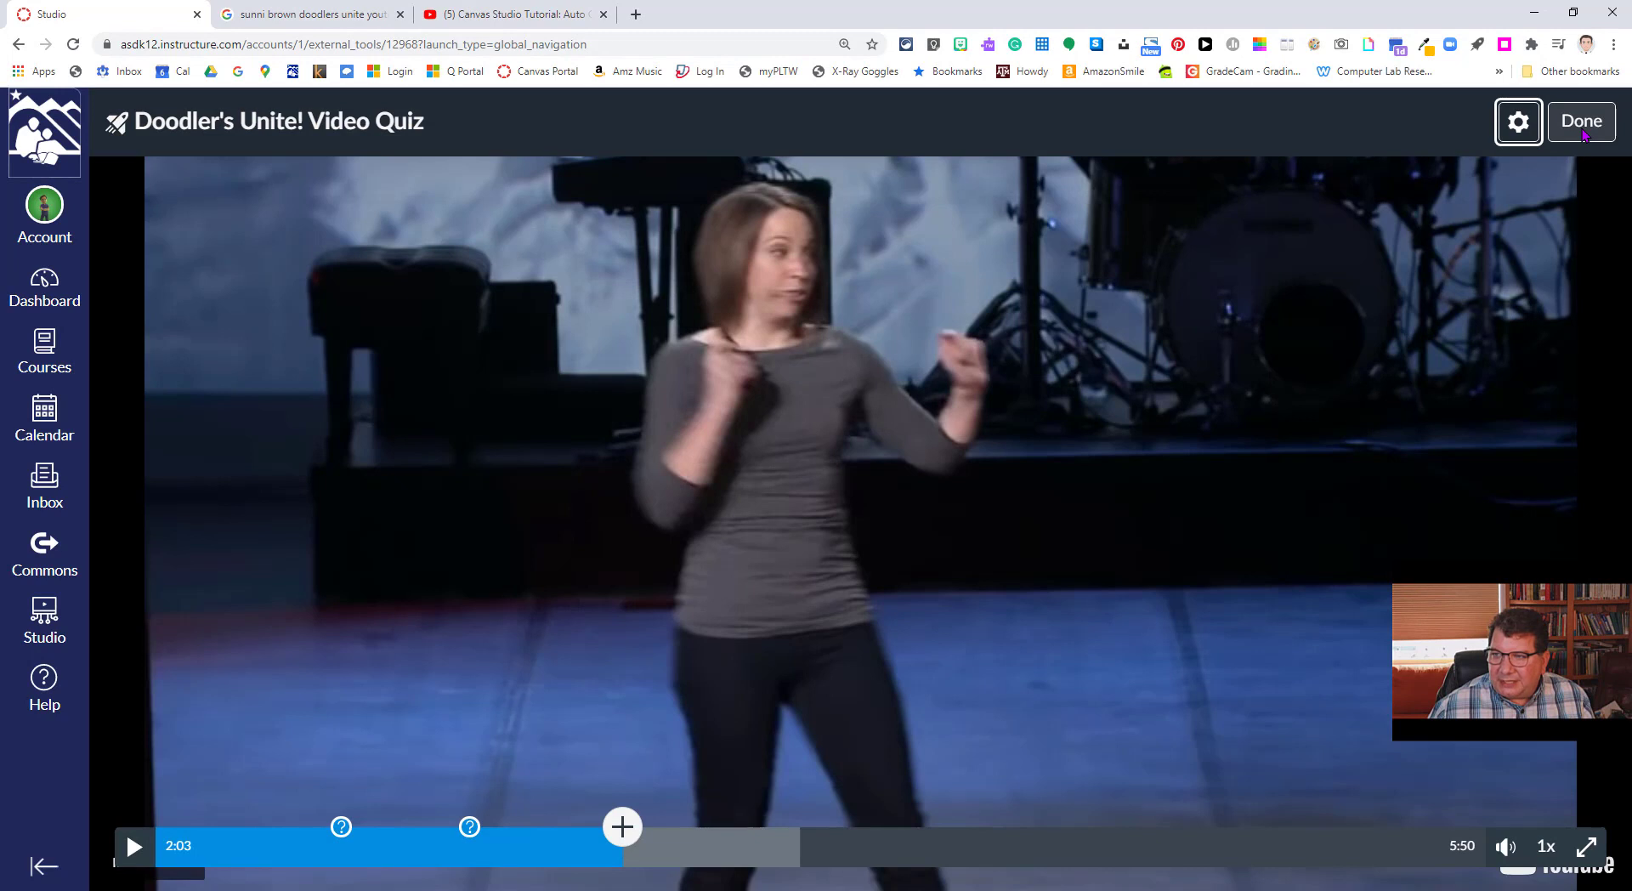
Finish the quiz with Done and return from My Library to the Canvas Dashboard
left_click(1581, 127)
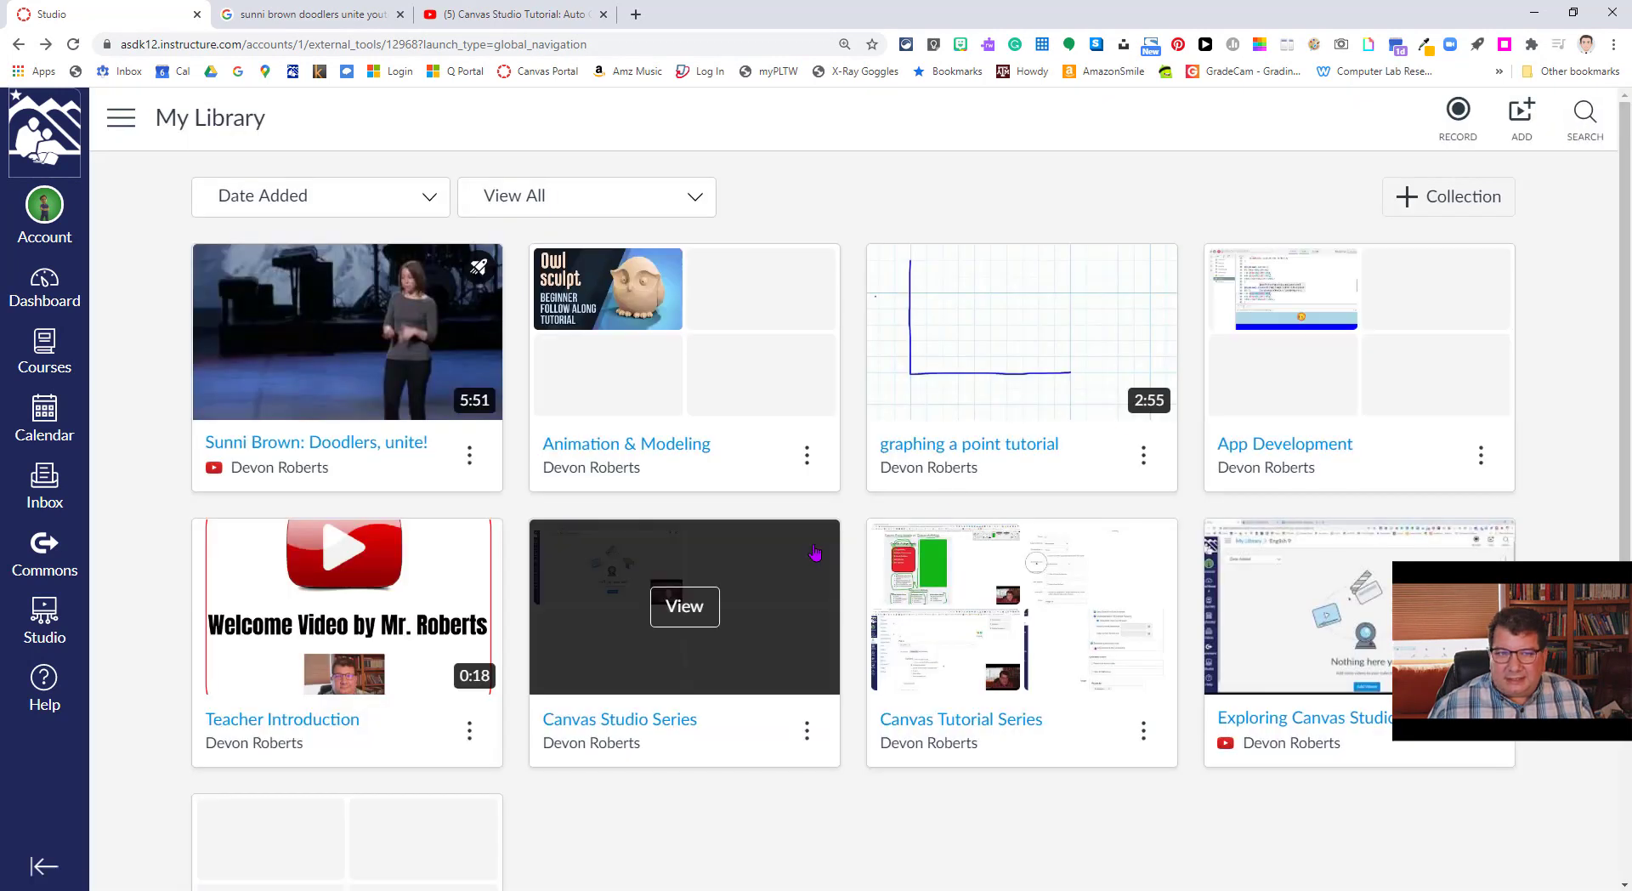
left_click(515, 270)
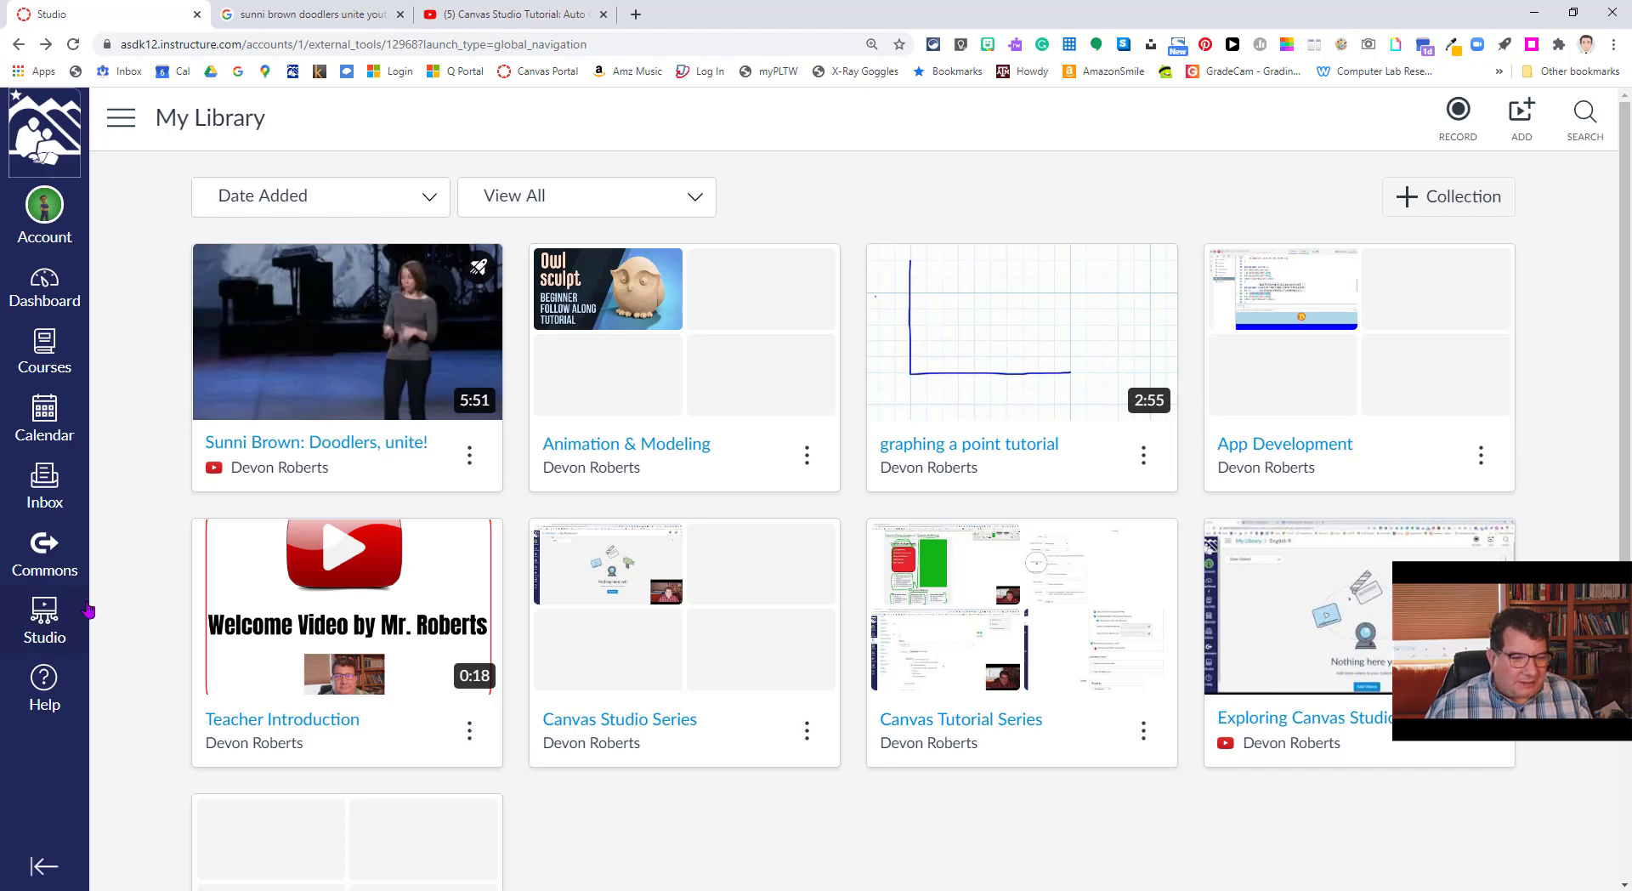
left_click(53, 304)
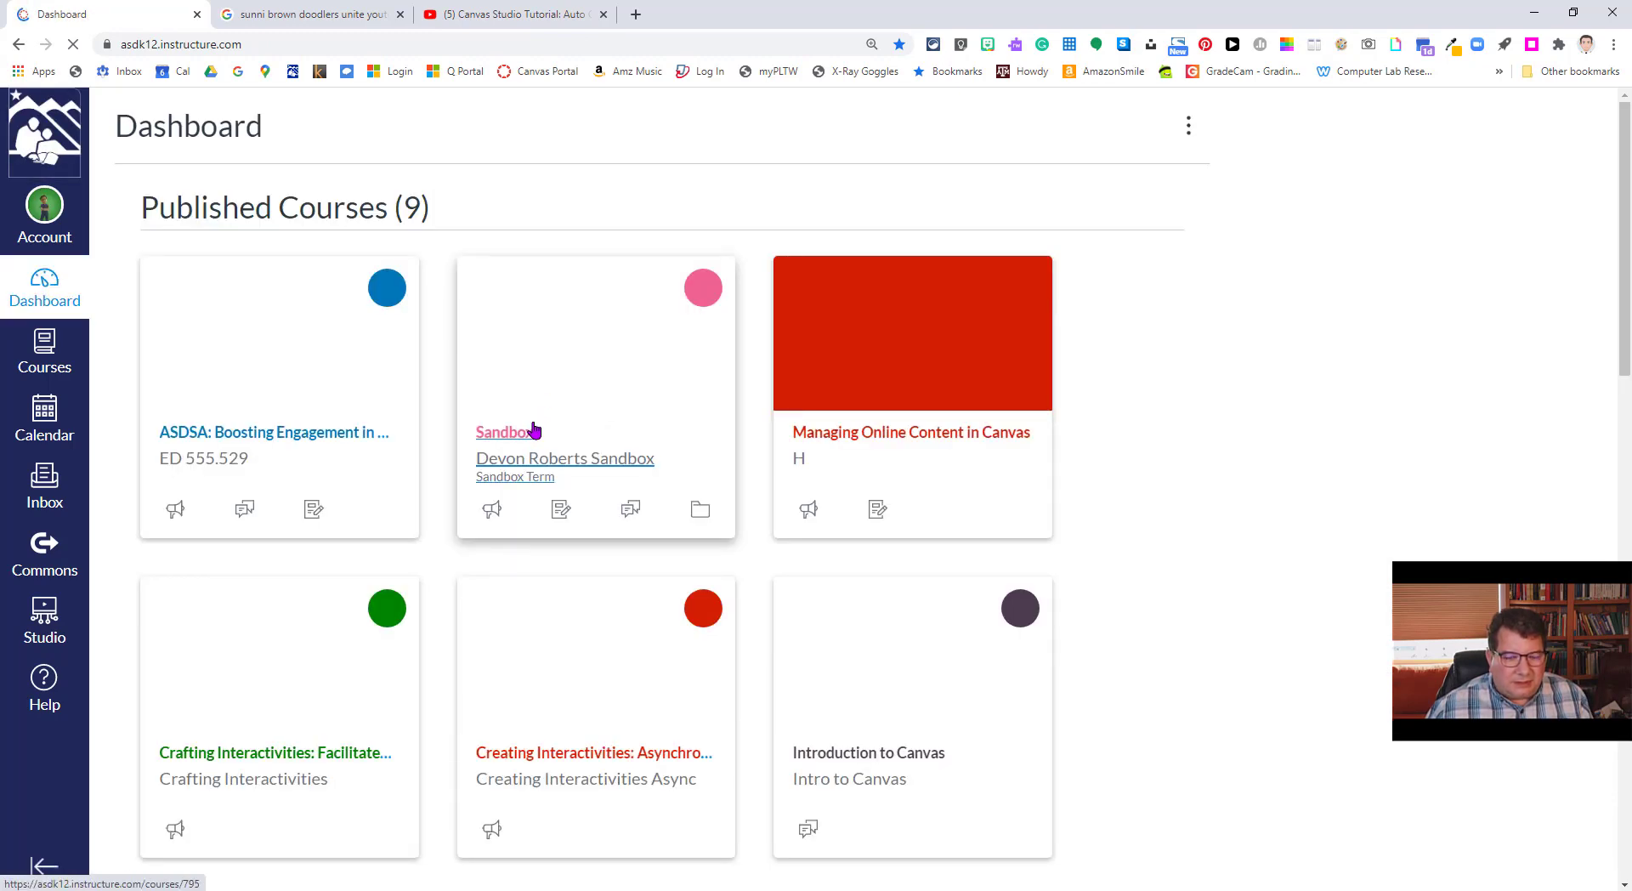
Start a new assignment from the Sandbox course's Assignments list
left_click(532, 431)
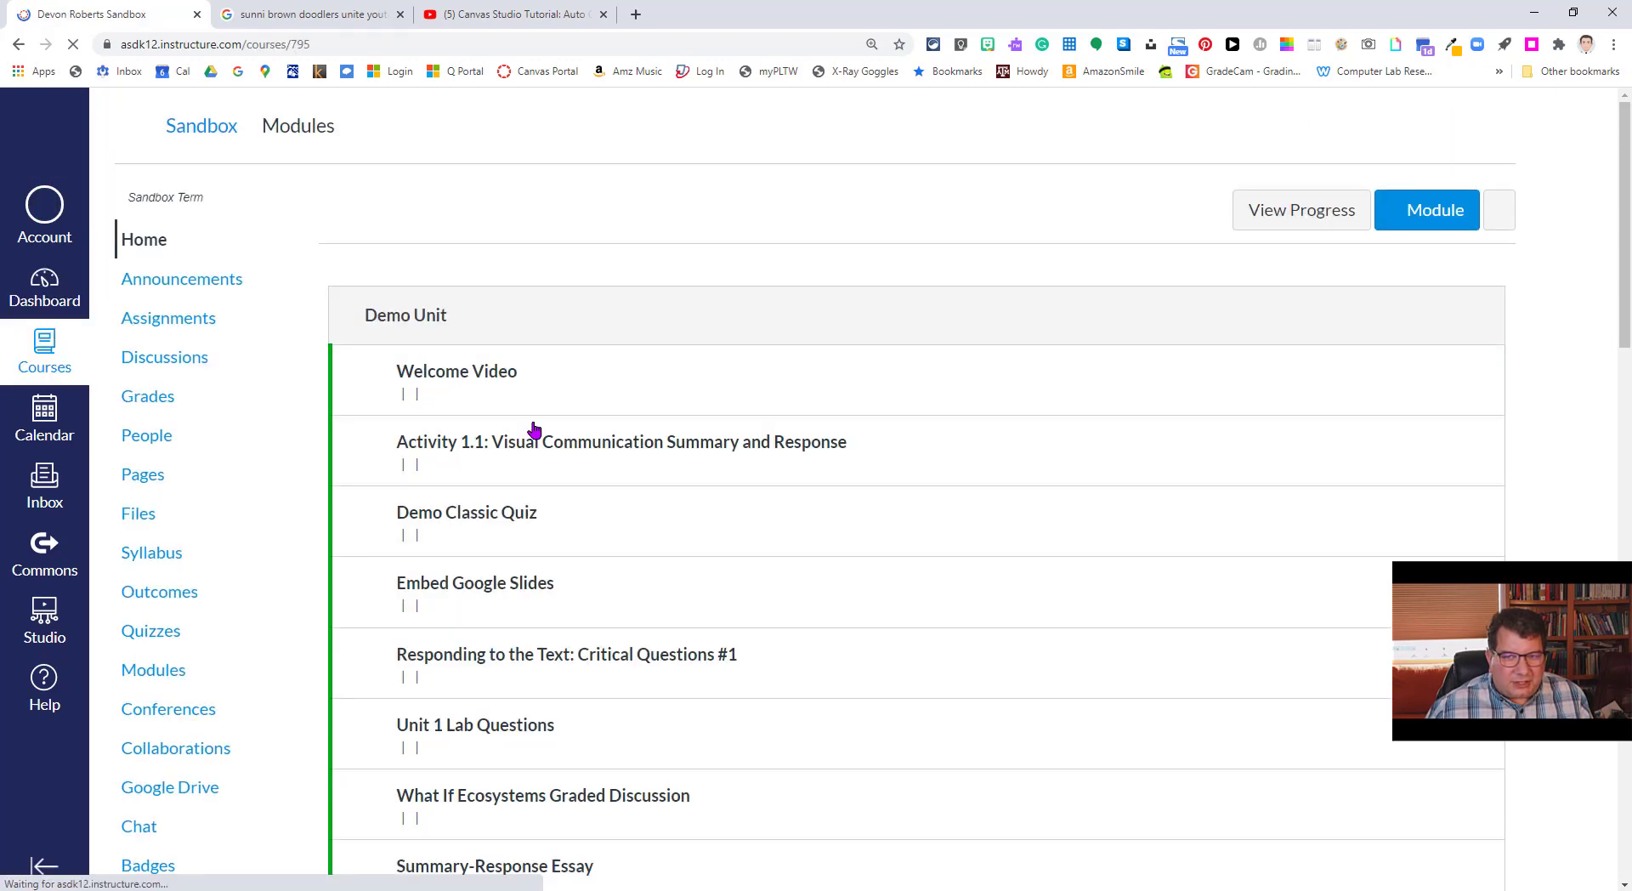
left_click(166, 321)
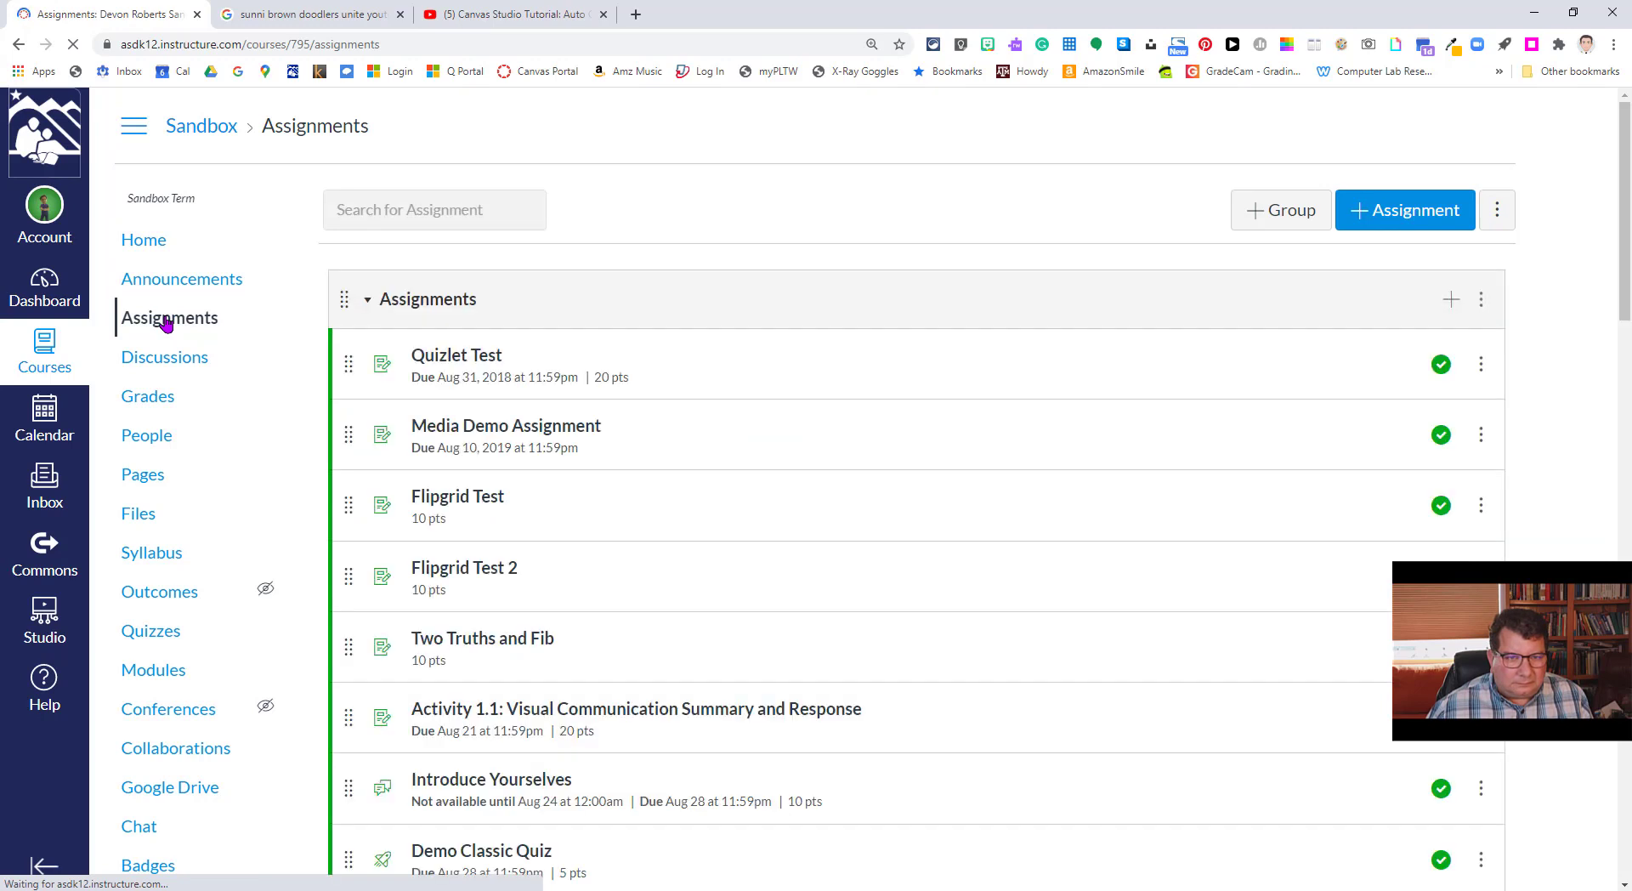
left_click(1403, 220)
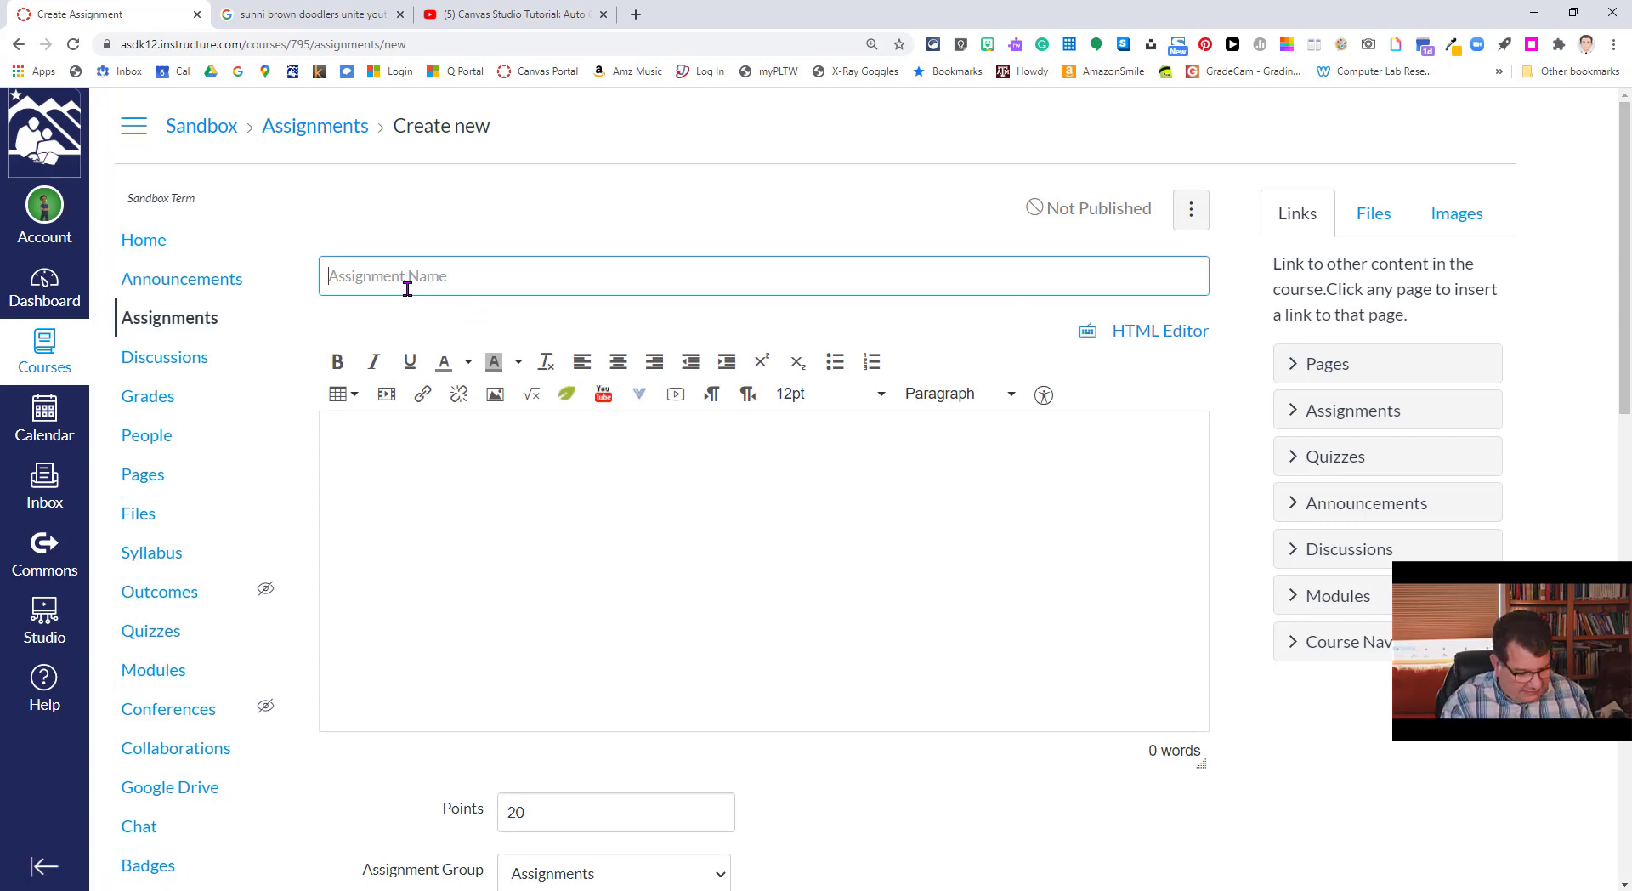
Enter the 'Video Q…' title and instructions to watch the video and answer pop-up questions
type("Video Quiz: Doodler's Unite!")
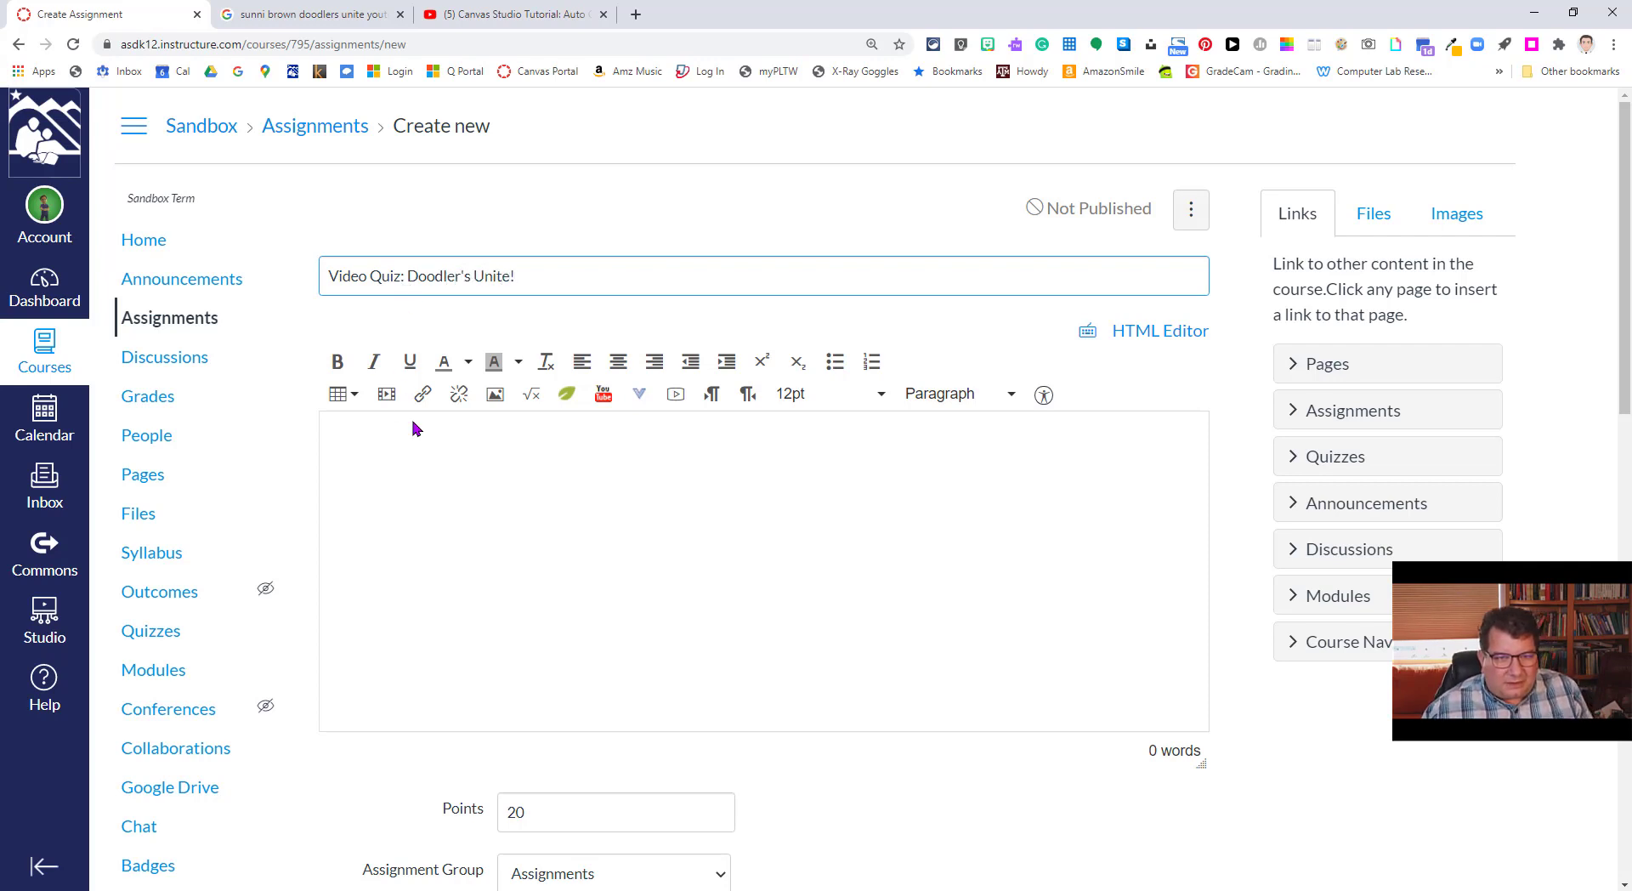
type("lea")
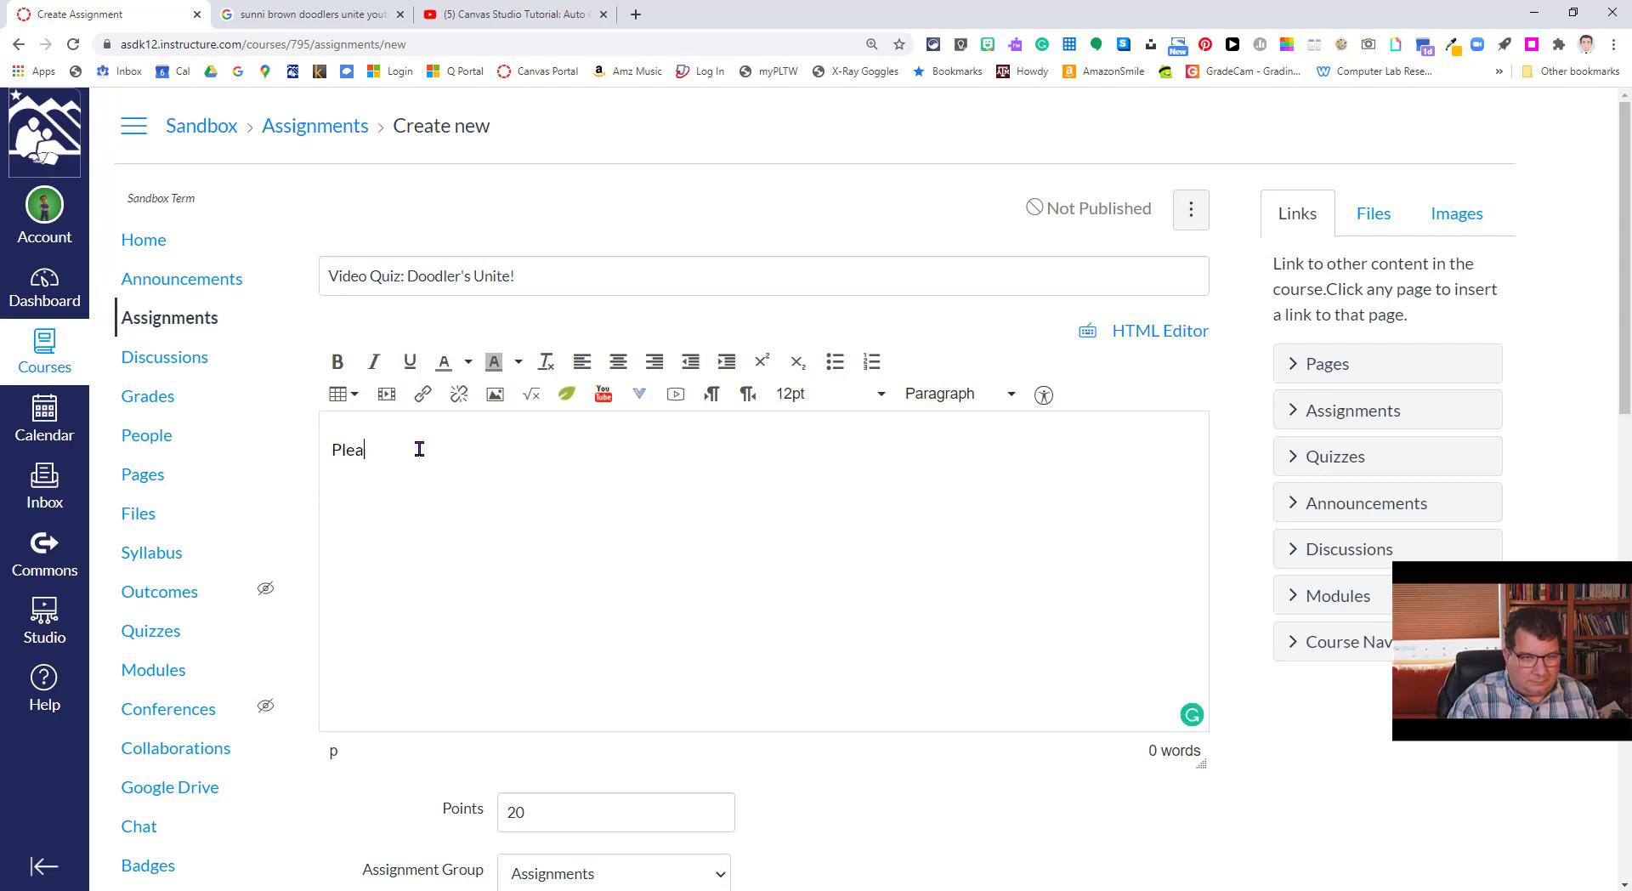
type("se watch the video a")
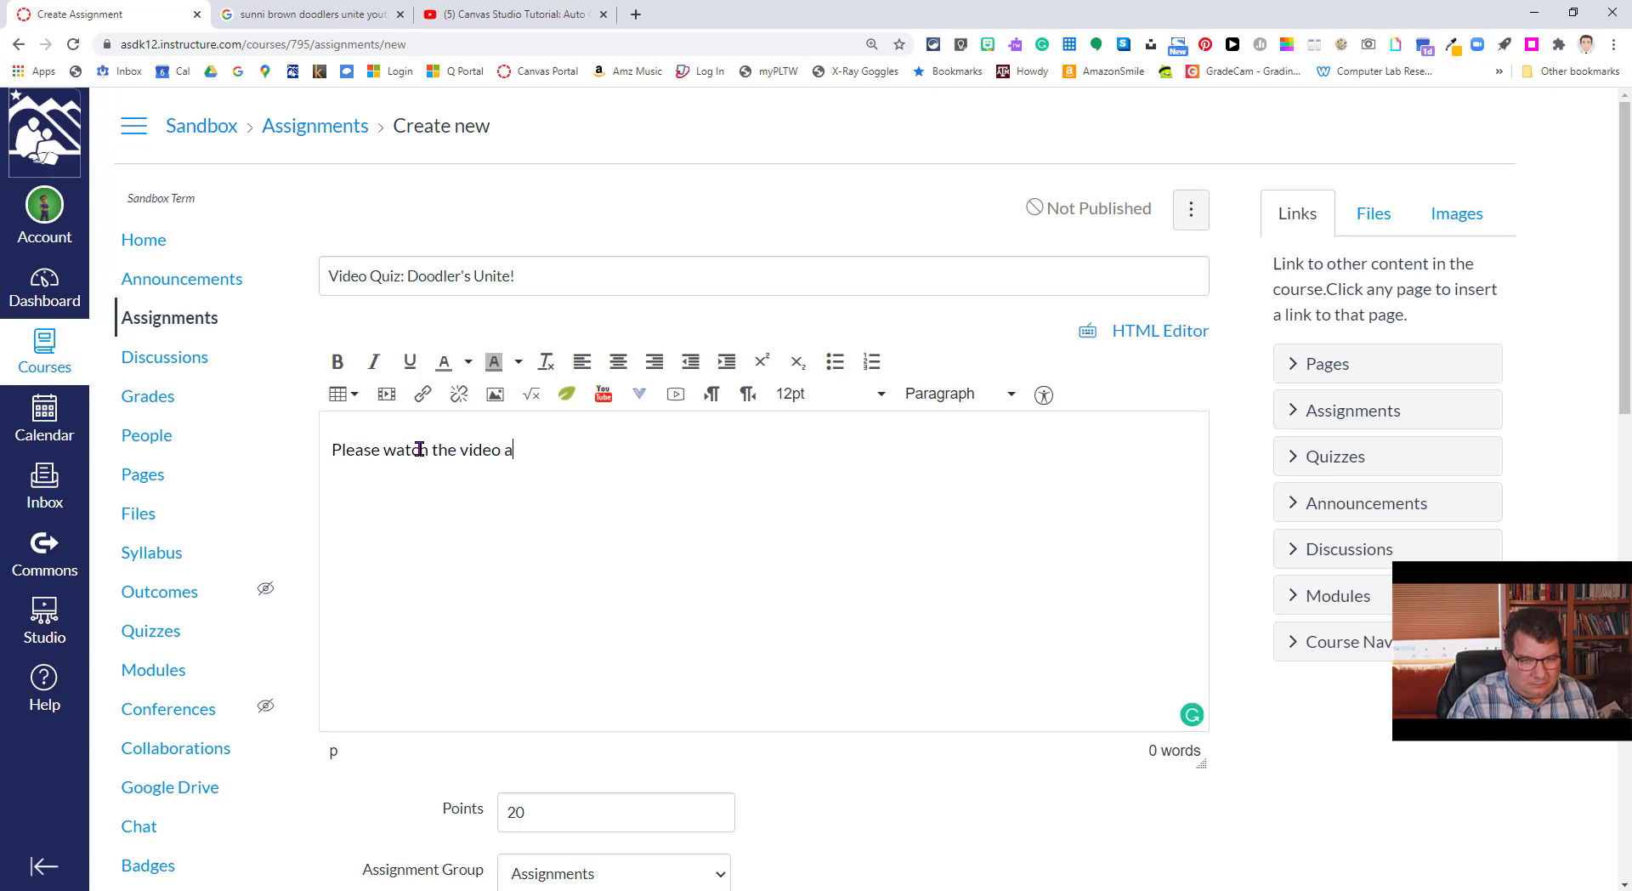
type("nd answer the questions that pop u")
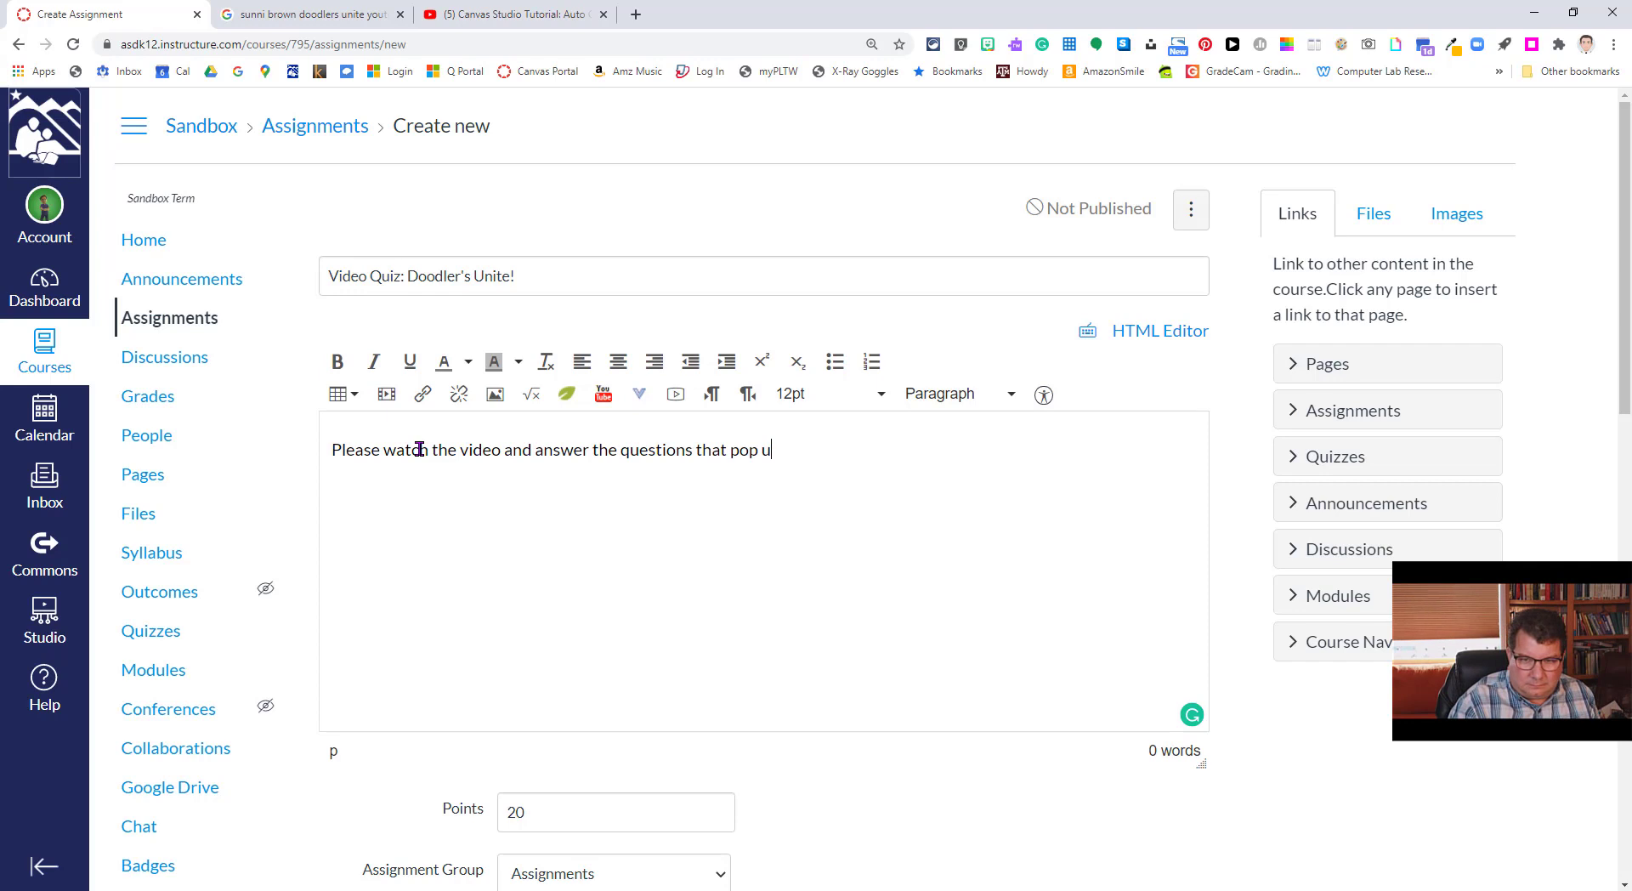
type("p during the video.")
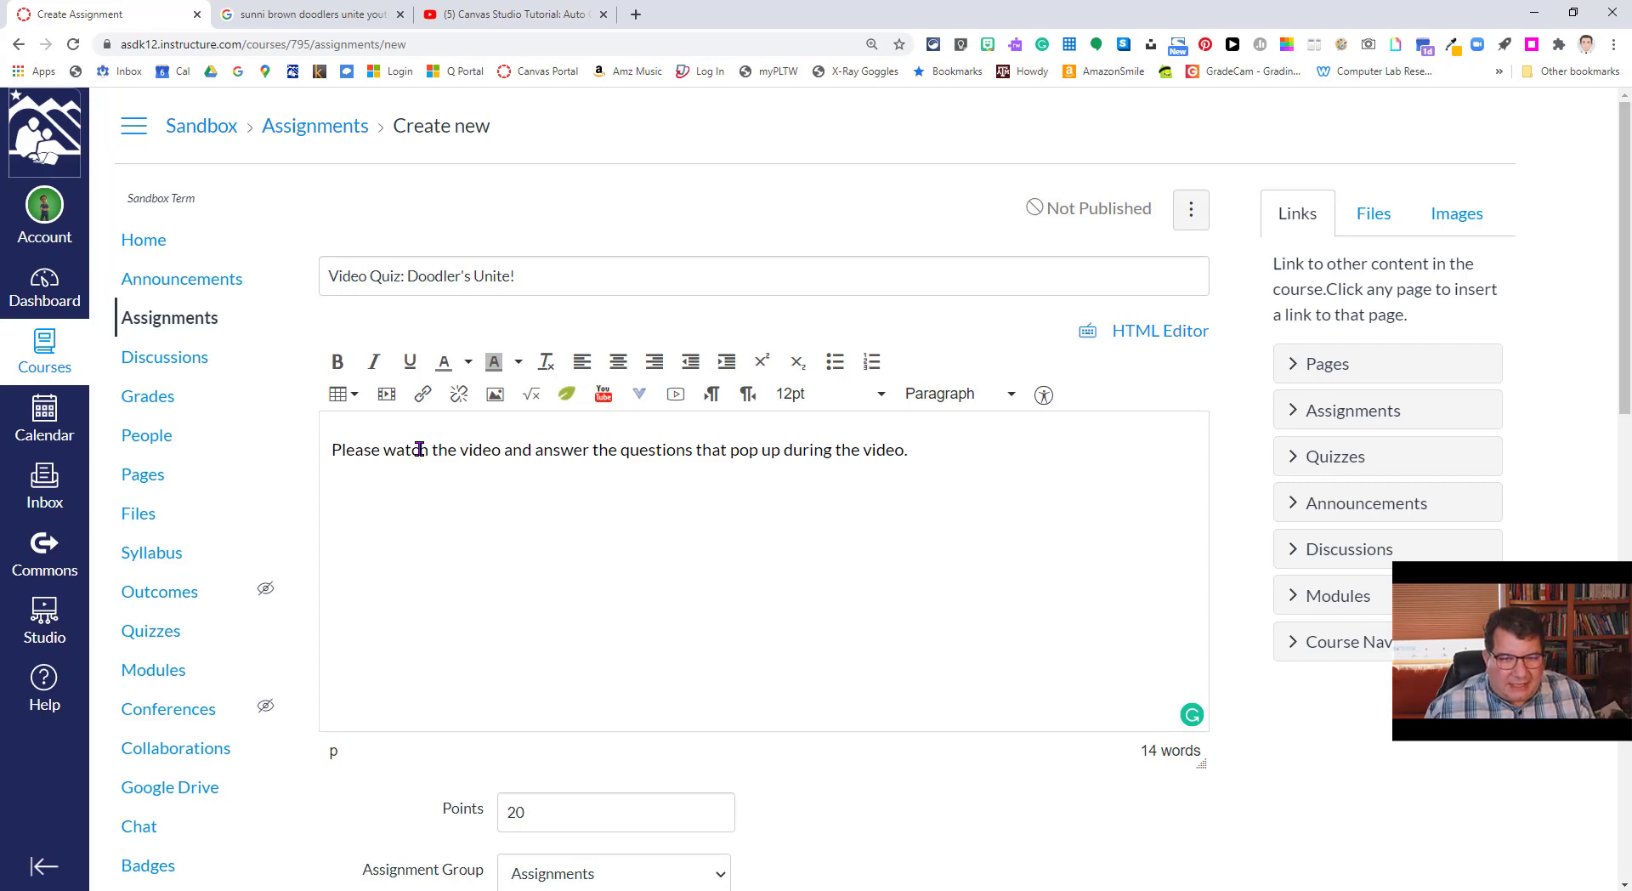
triple_click(493, 457)
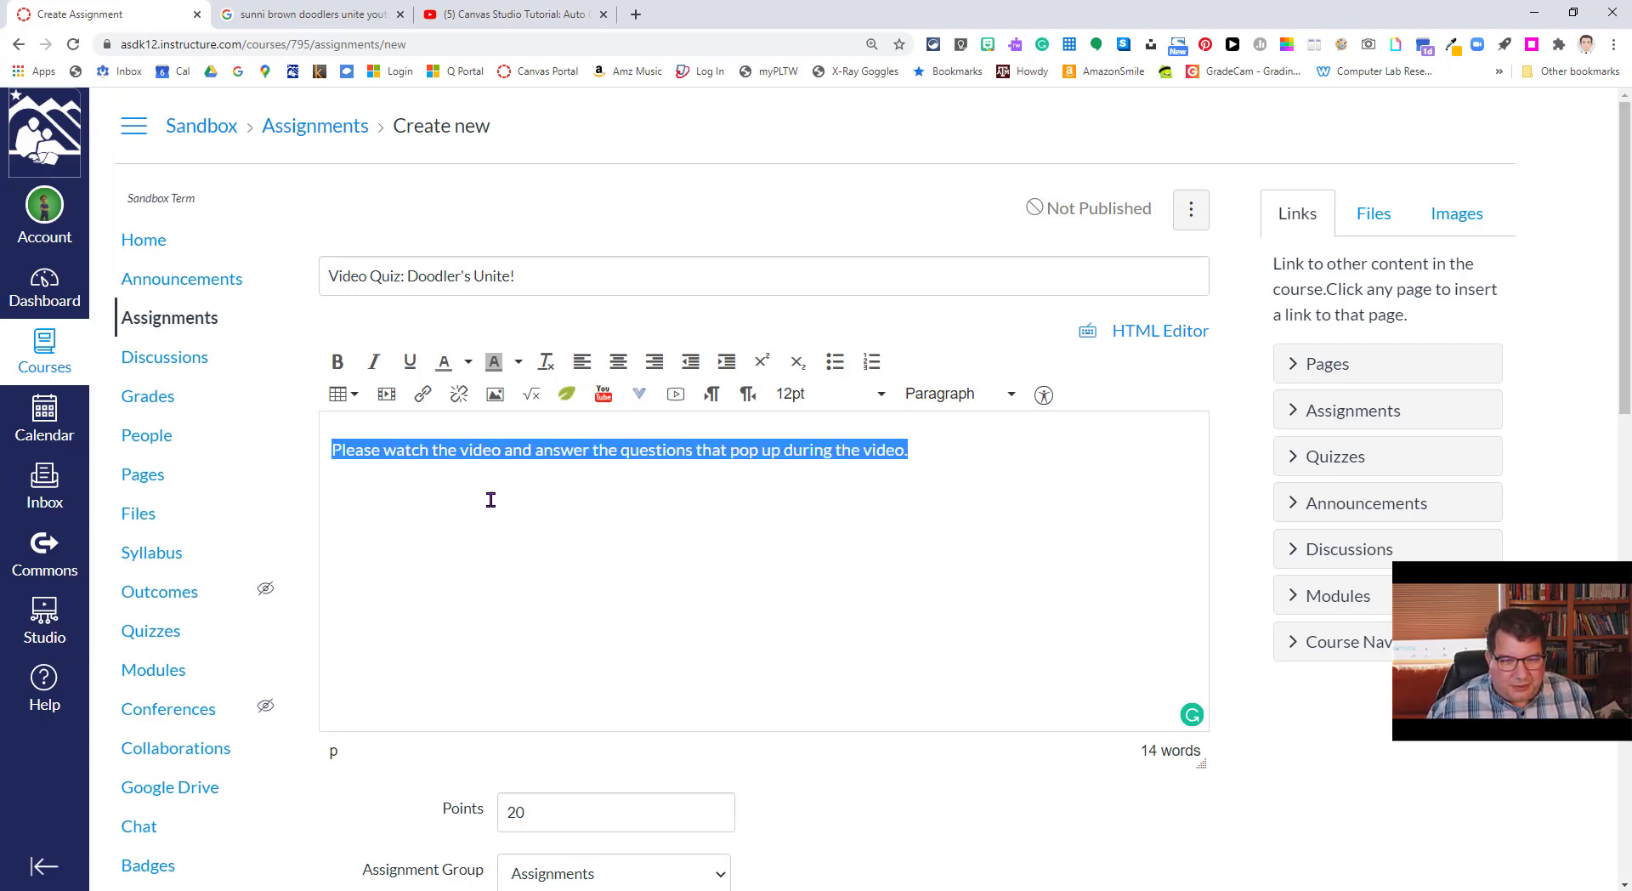
left_click(490, 498)
Keep the Assignments group and reopen the Submission Type list after trying No Submission
scroll(523, 553, "down", 2)
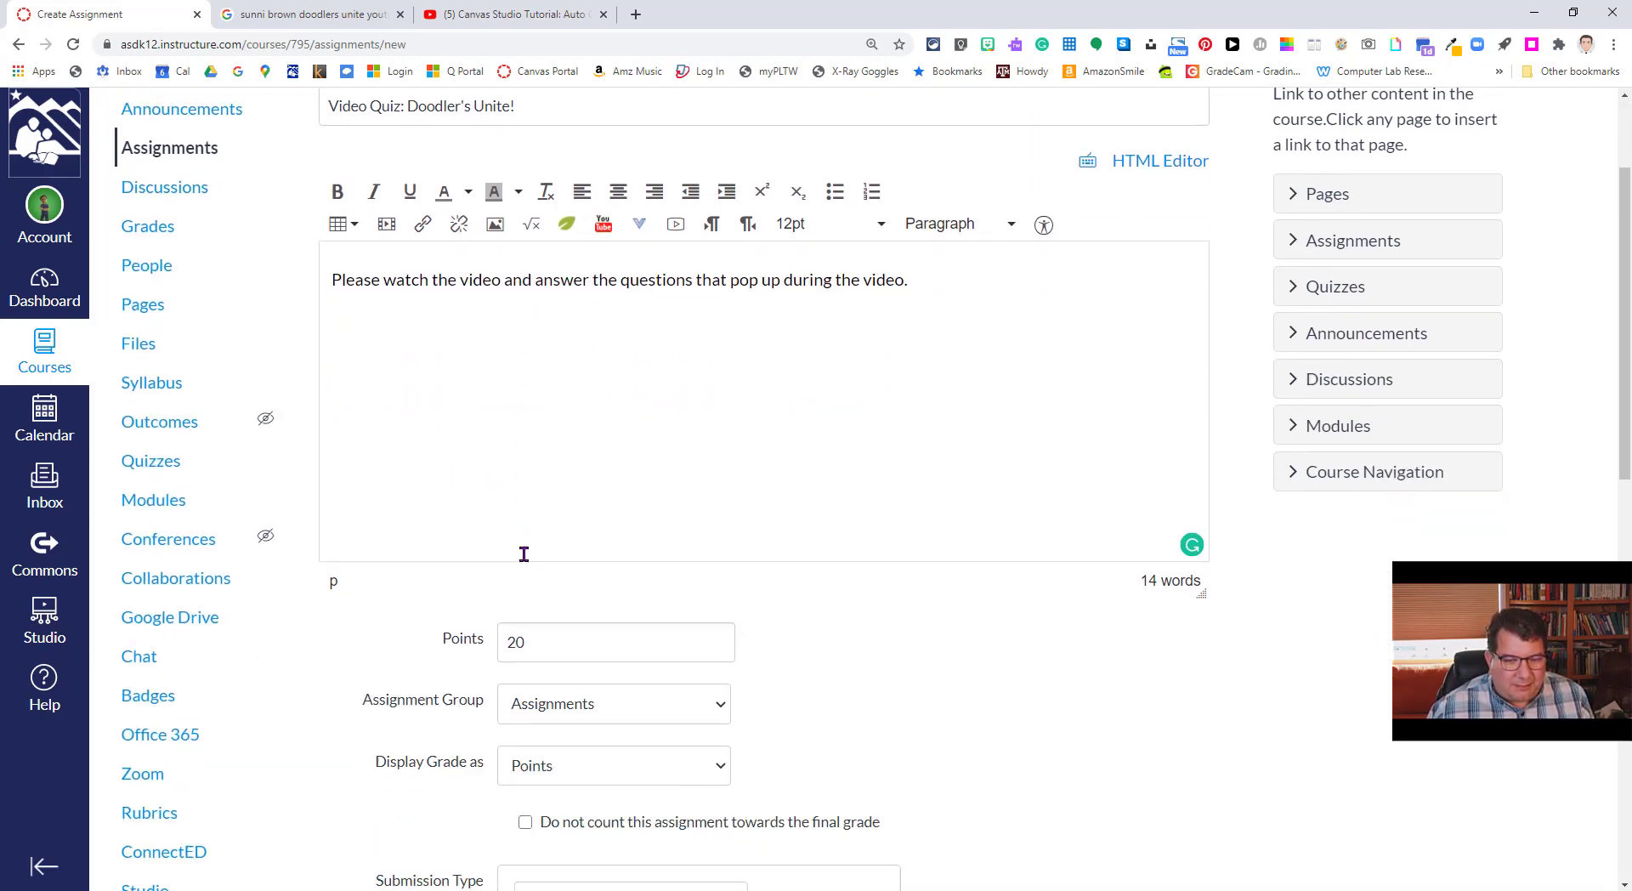
scroll(527, 563, "down", 2)
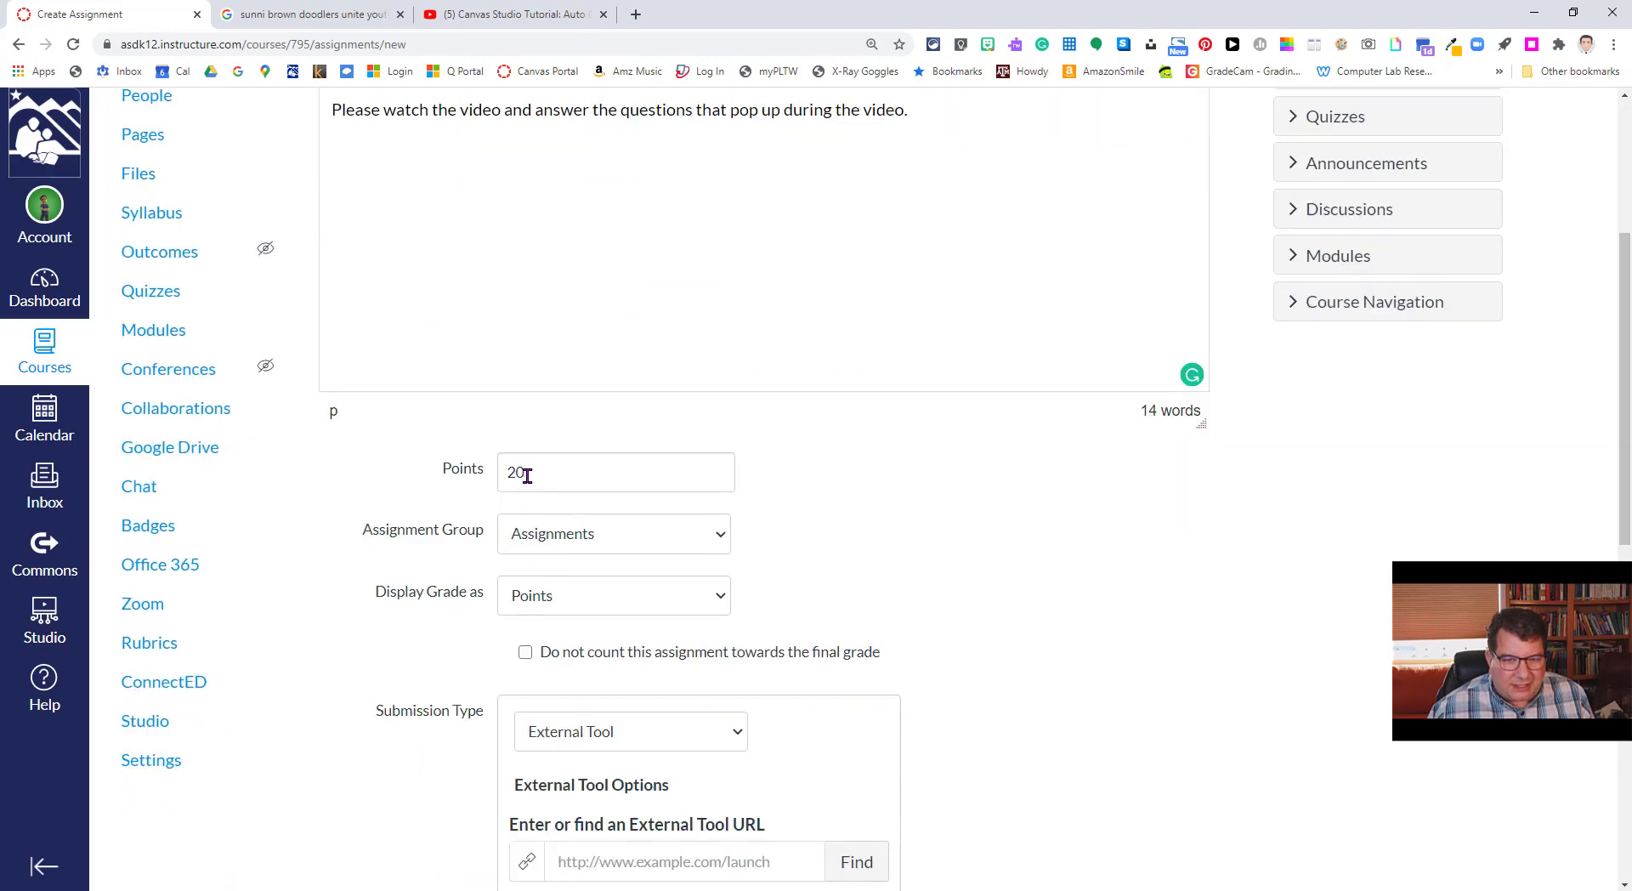
scroll(744, 561, "down", 1)
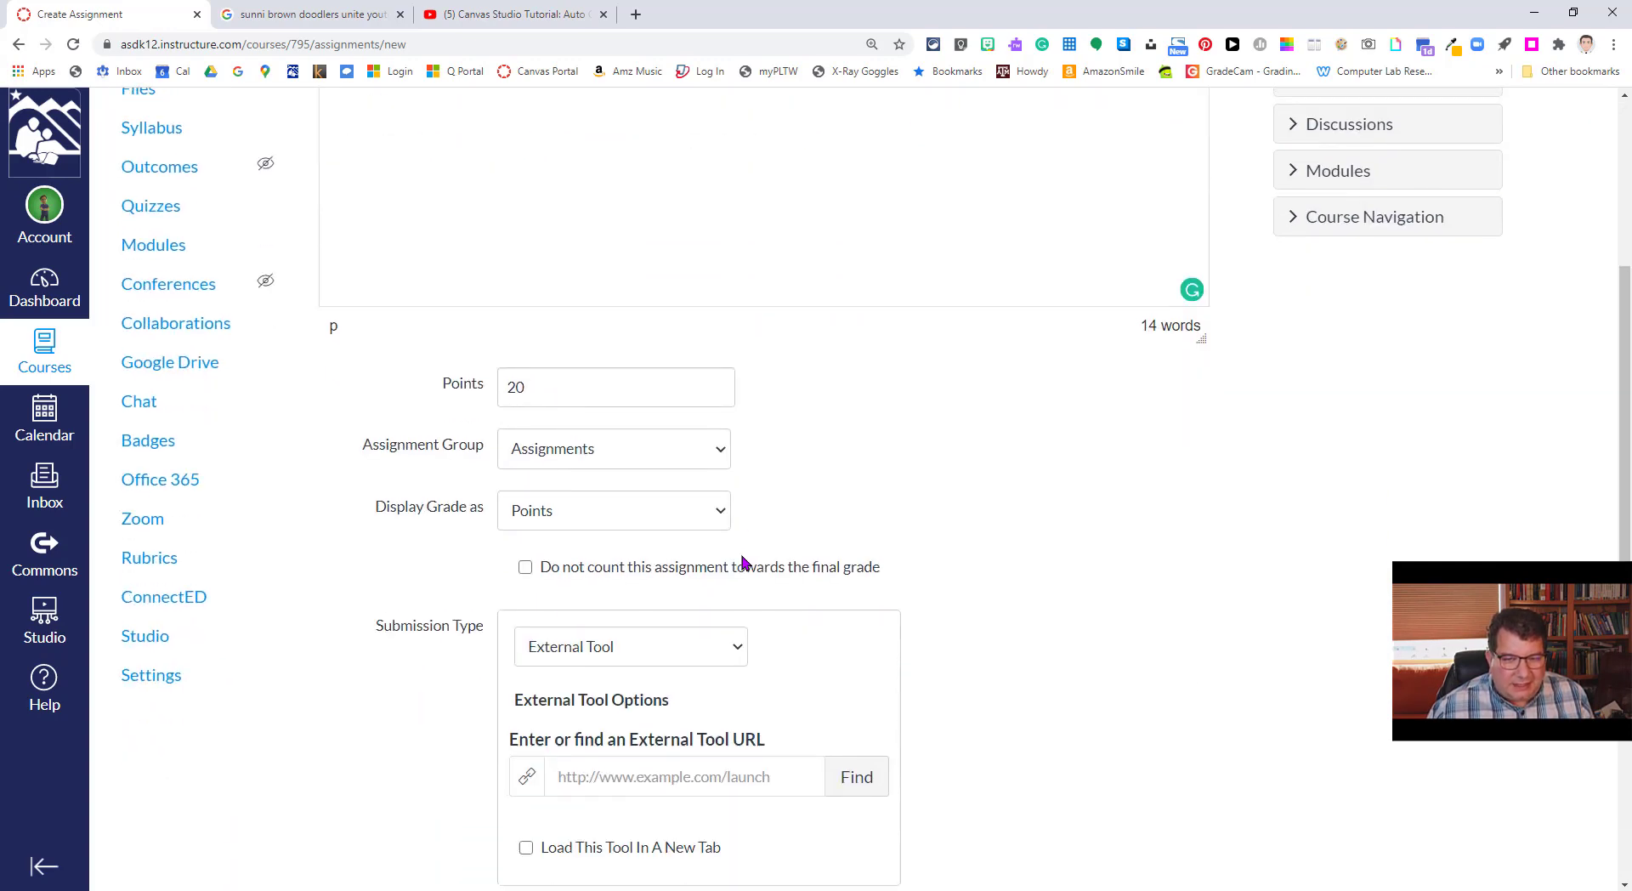
left_click(599, 448)
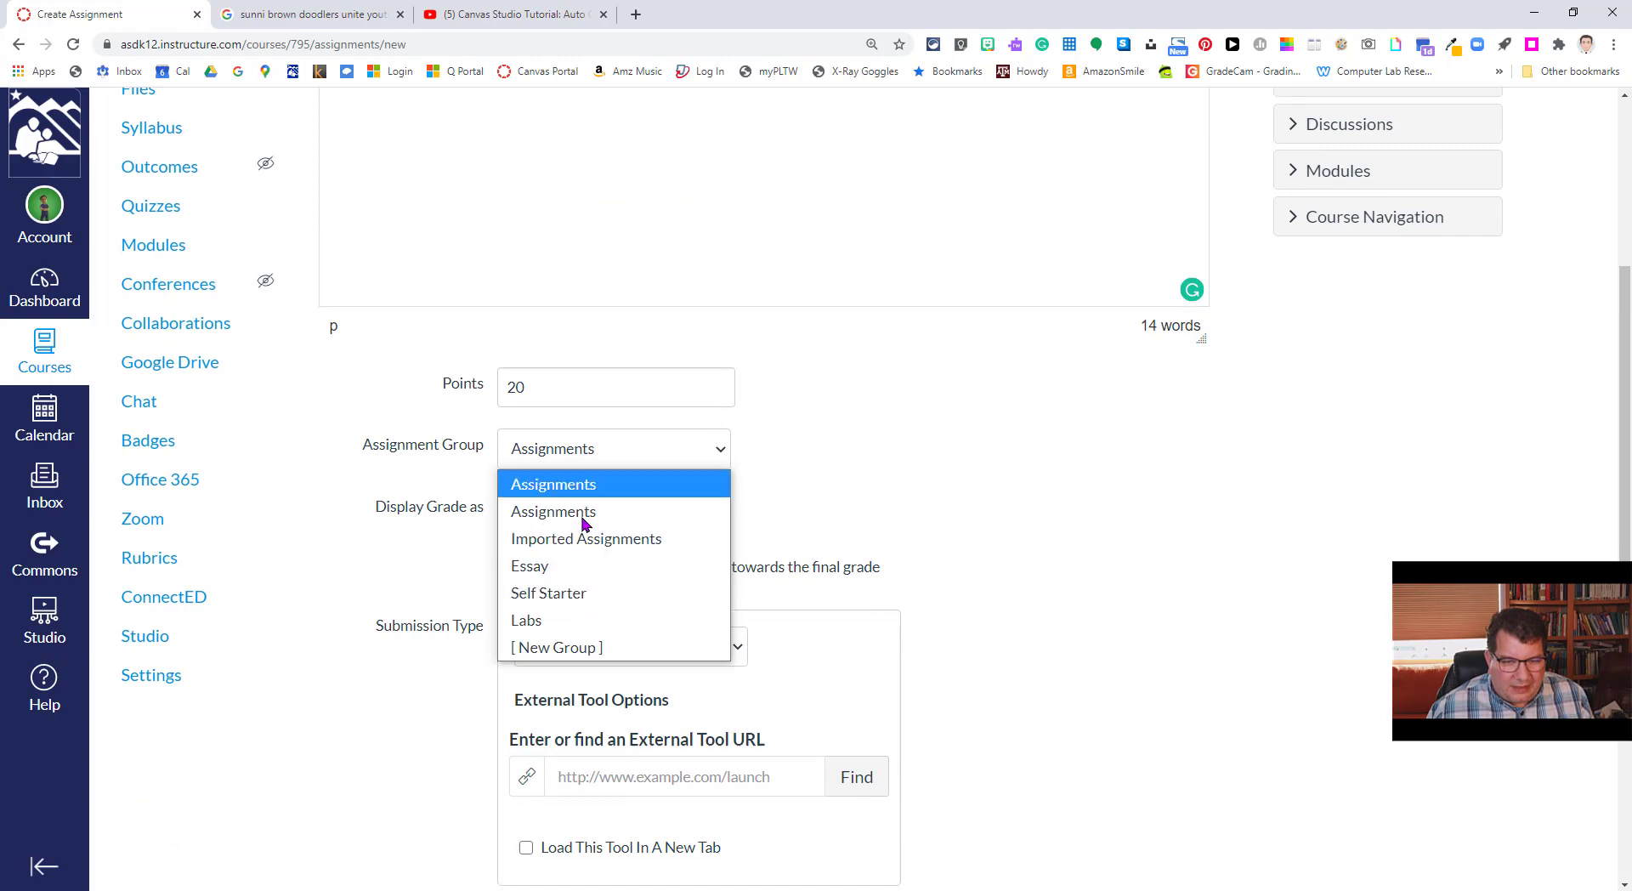
left_click(838, 418)
scroll(705, 488, "up", 1)
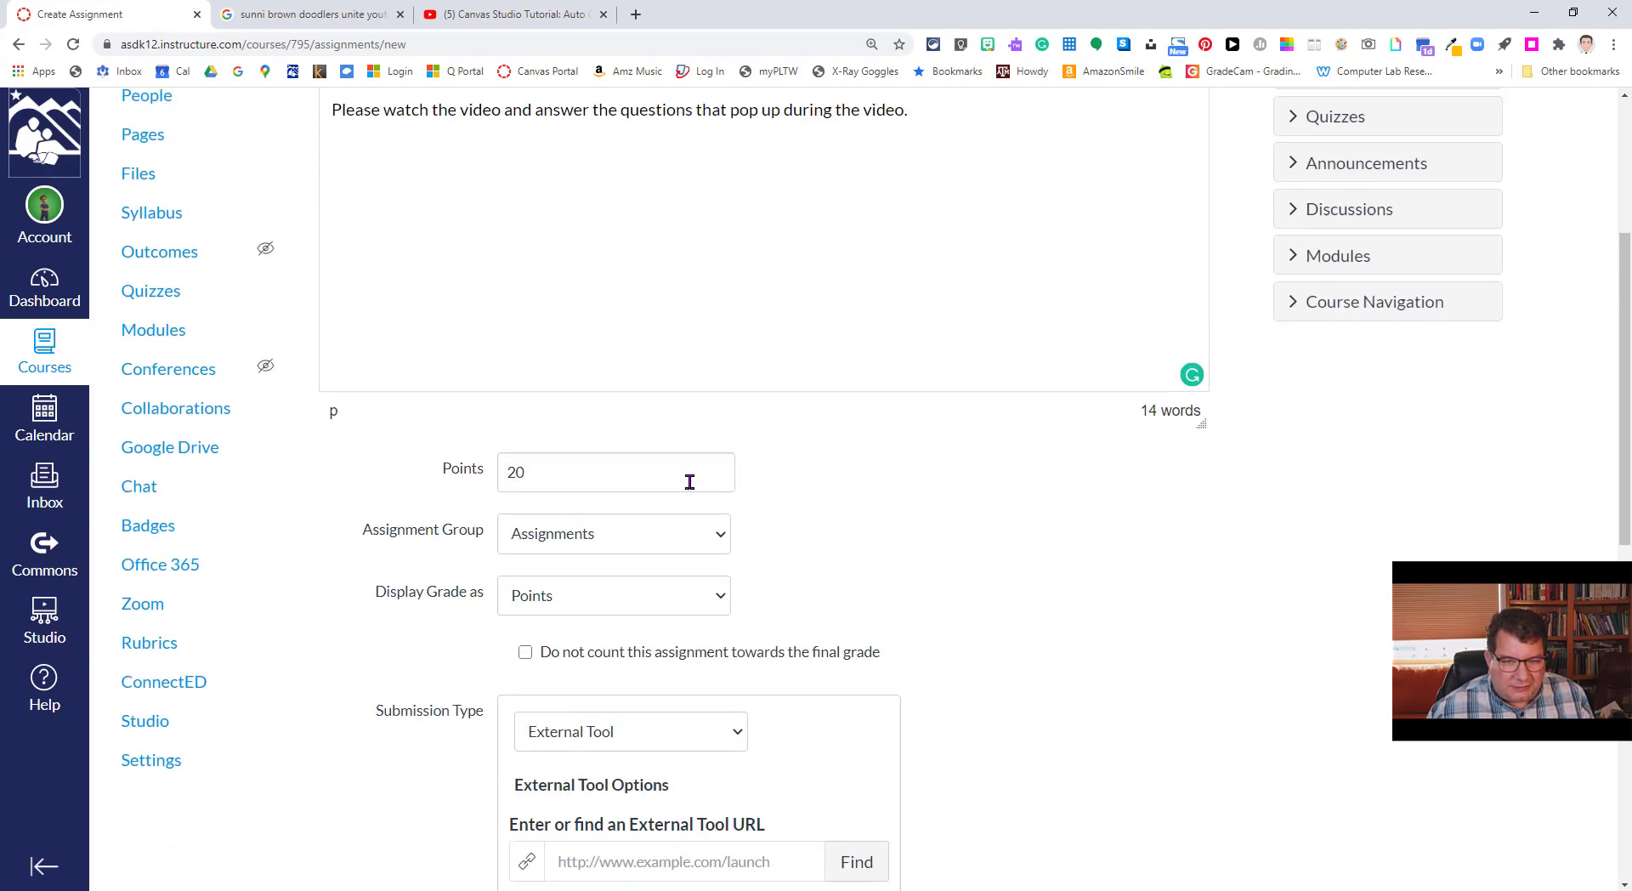
scroll(689, 481, "down", 1)
scroll(690, 482, "down", 1)
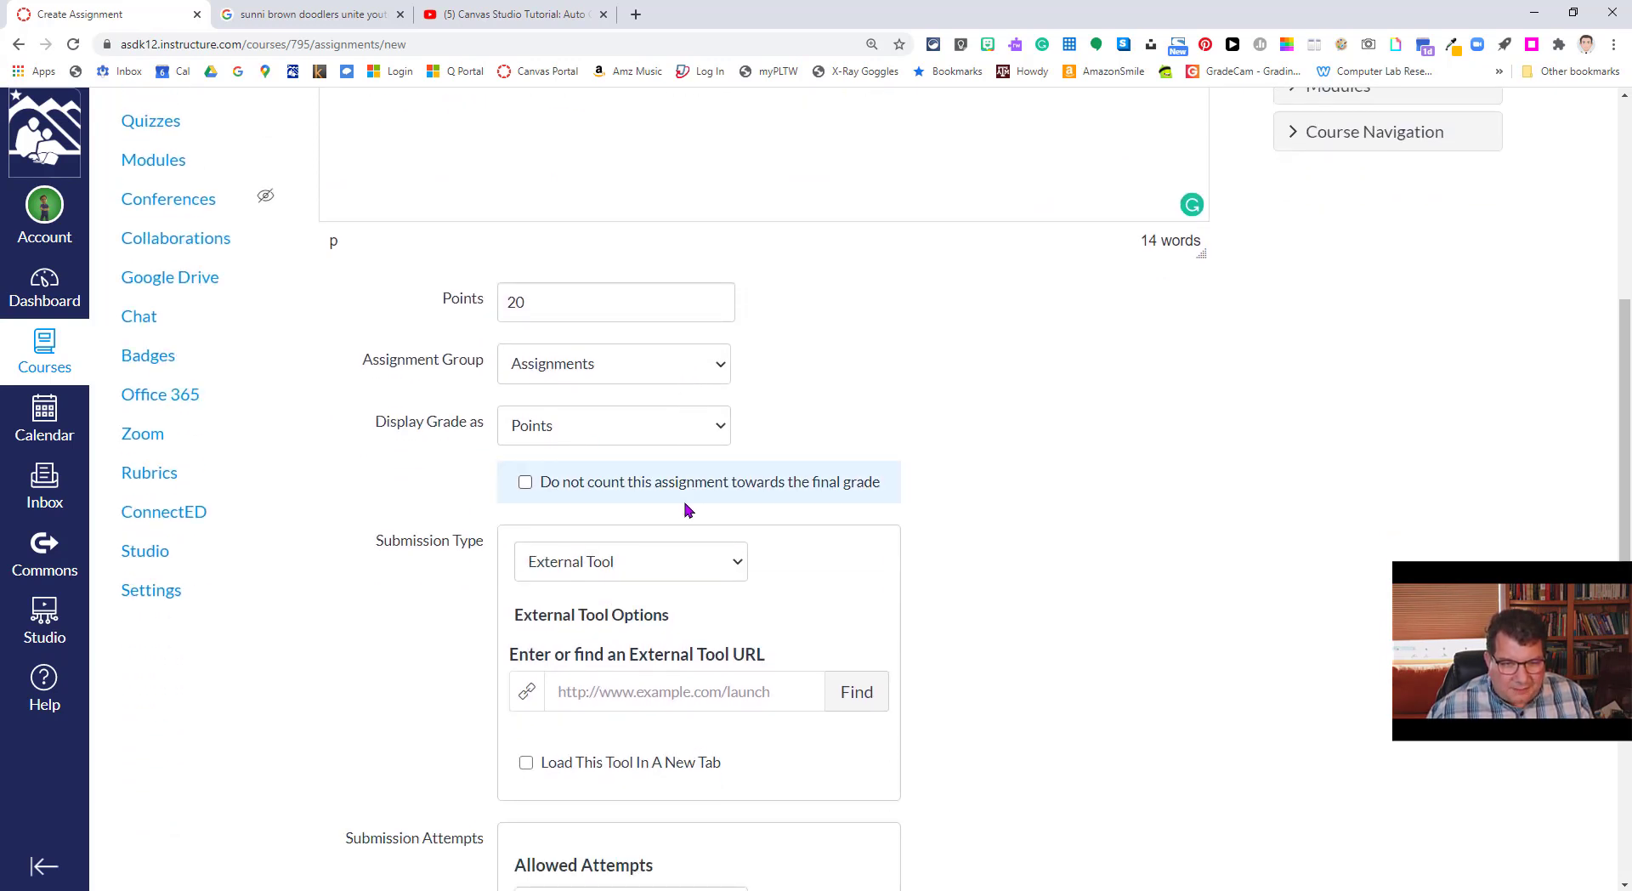
scroll(693, 508, "down", 1)
left_click(594, 475)
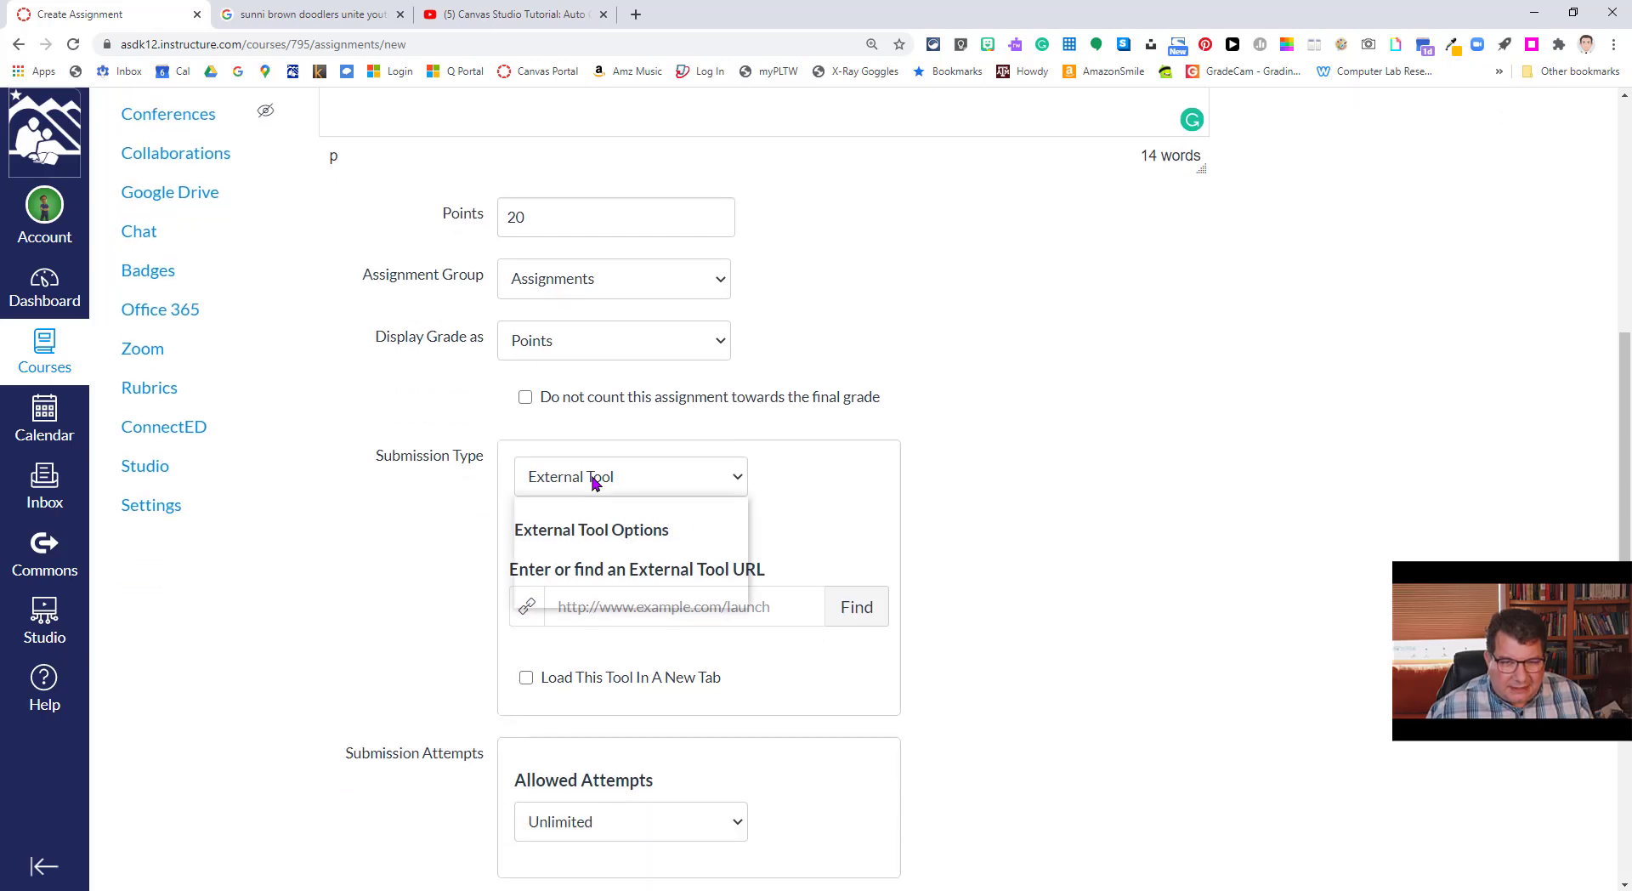
left_click(588, 520)
left_click(619, 478)
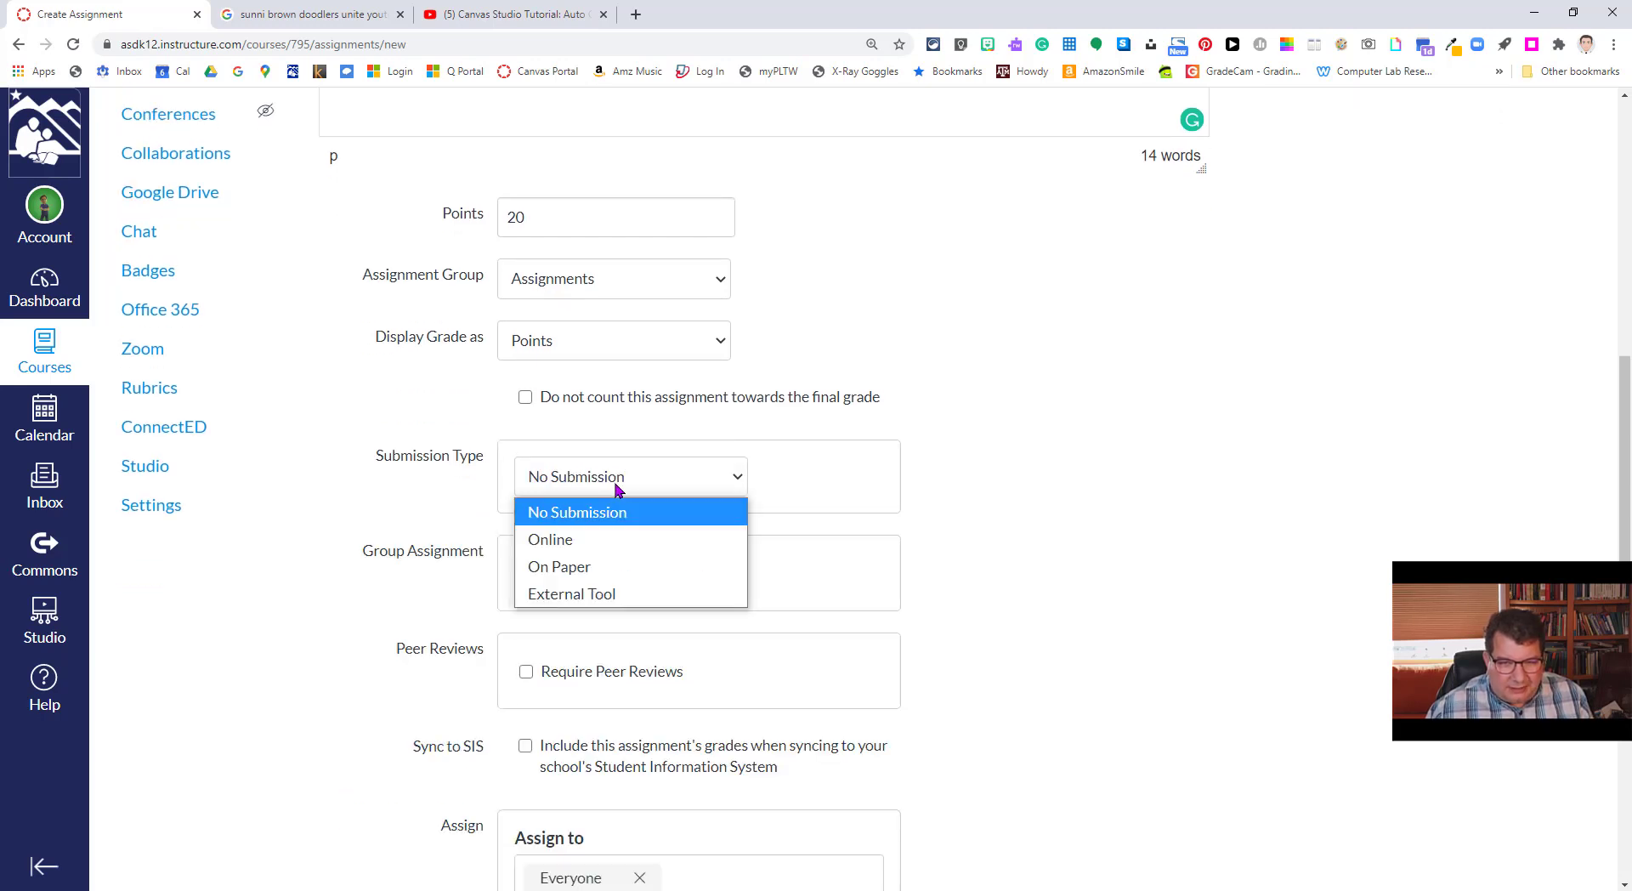
Set submission type to External Tool and pick Canvas Studio to browse My Library
left_click(573, 595)
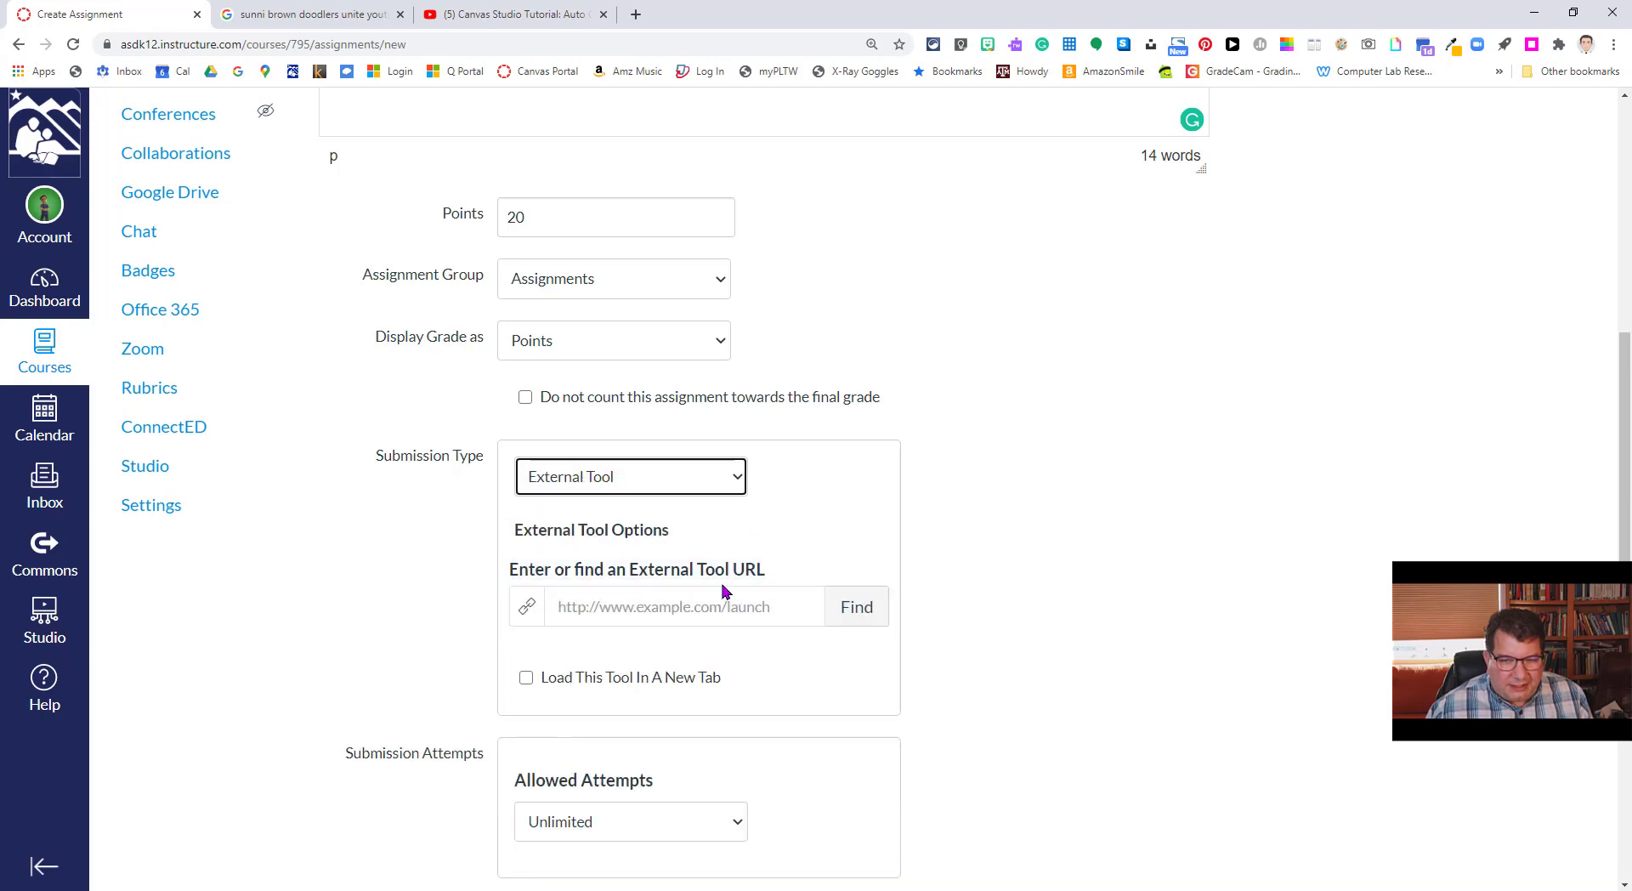
left_click(850, 616)
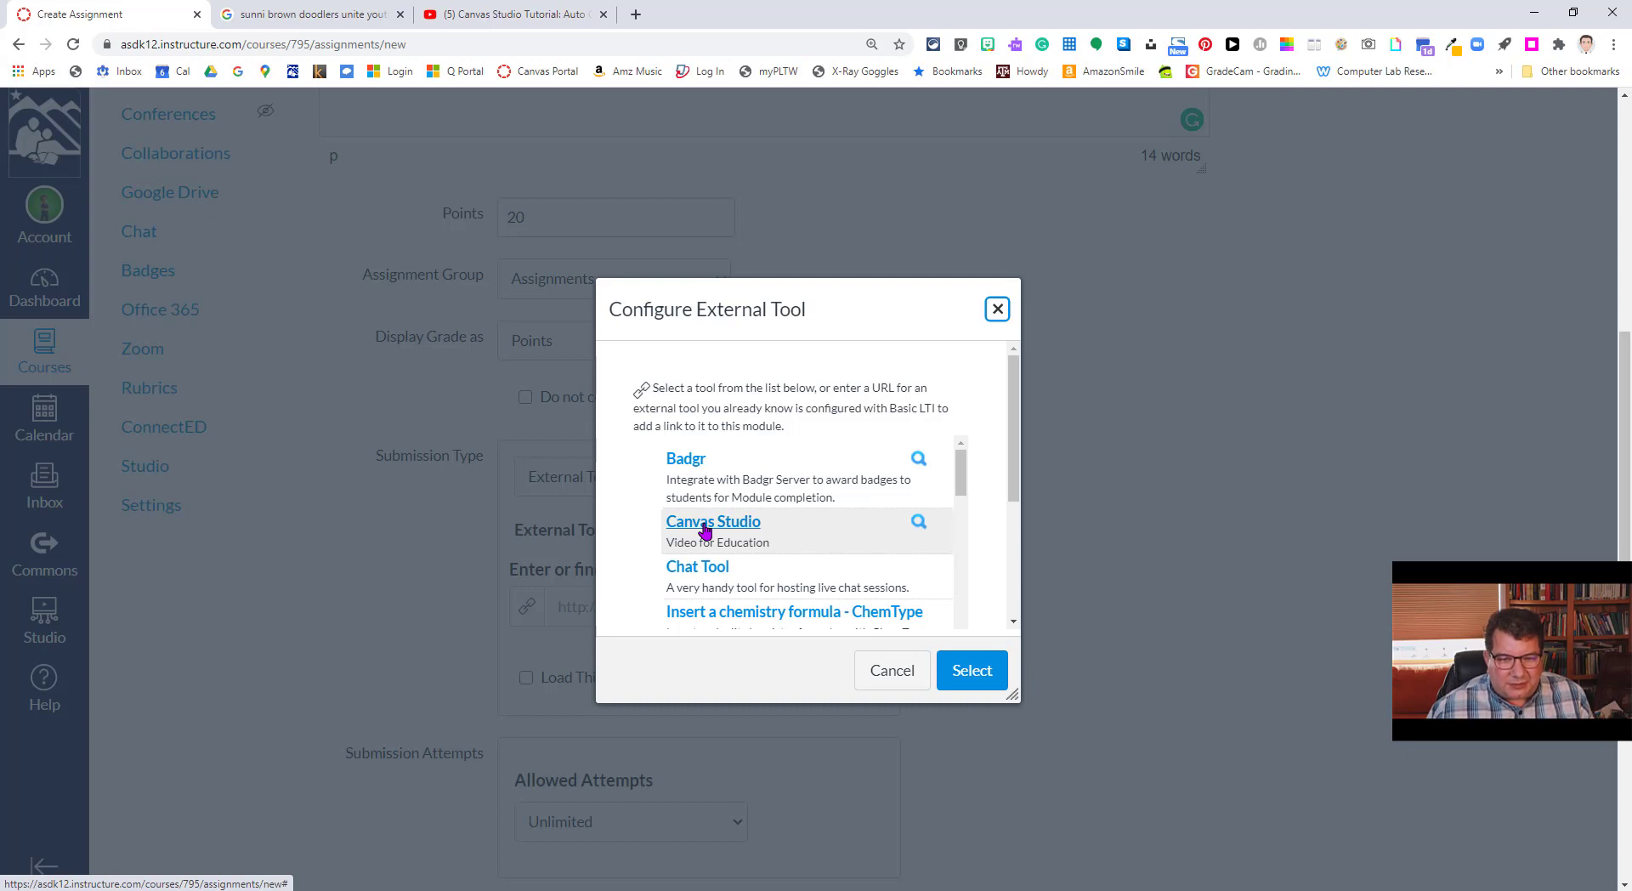
left_click(704, 530)
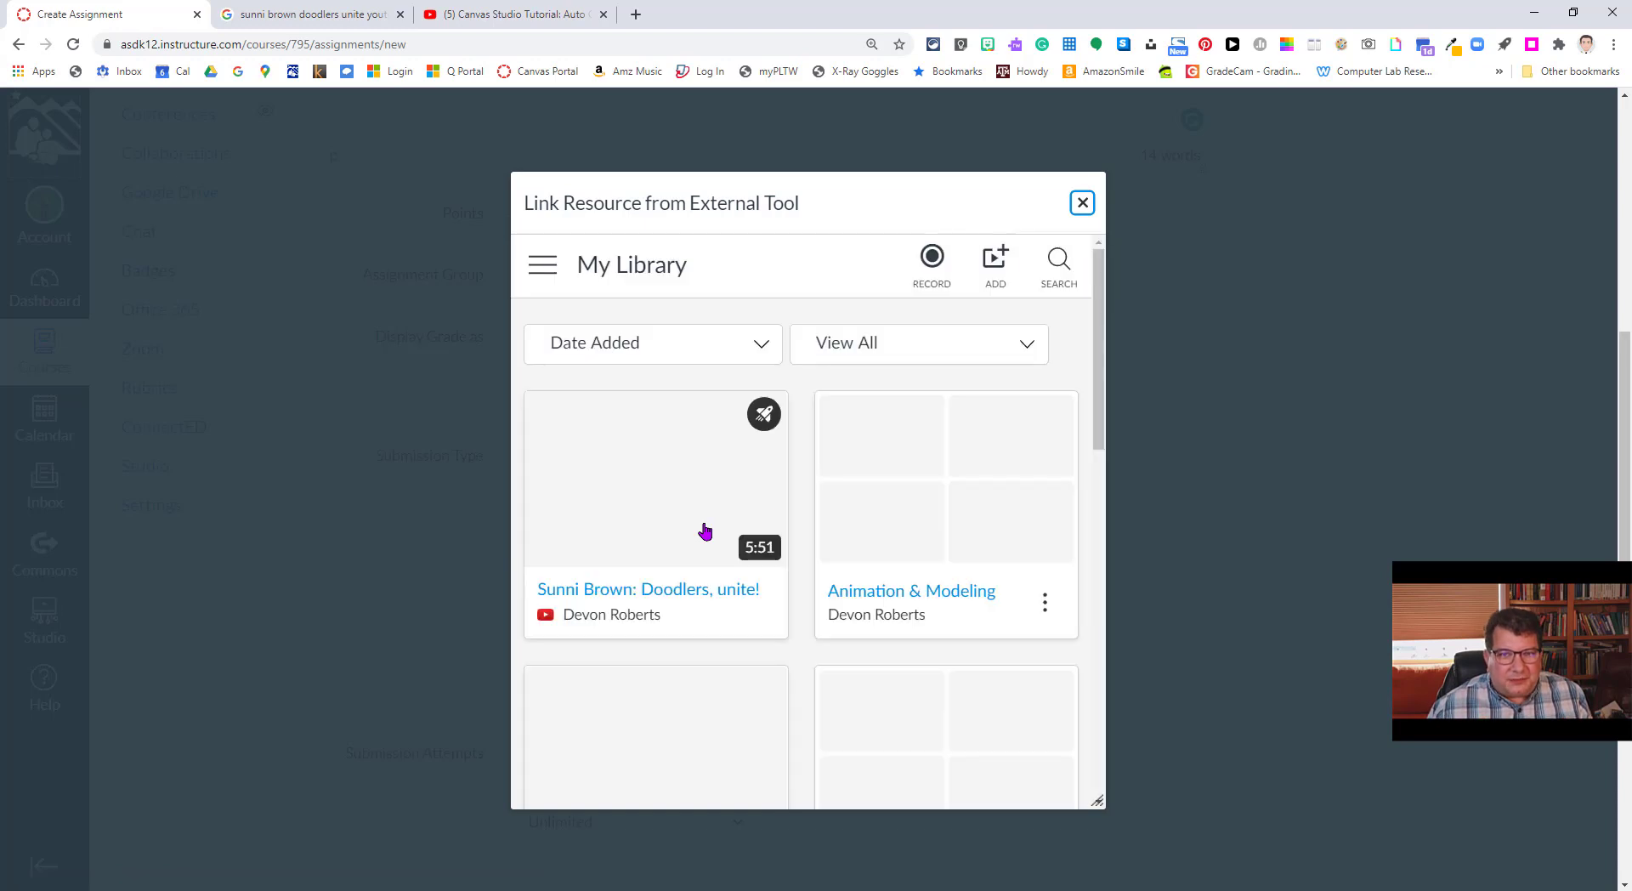
scroll(975, 539, "down", 1)
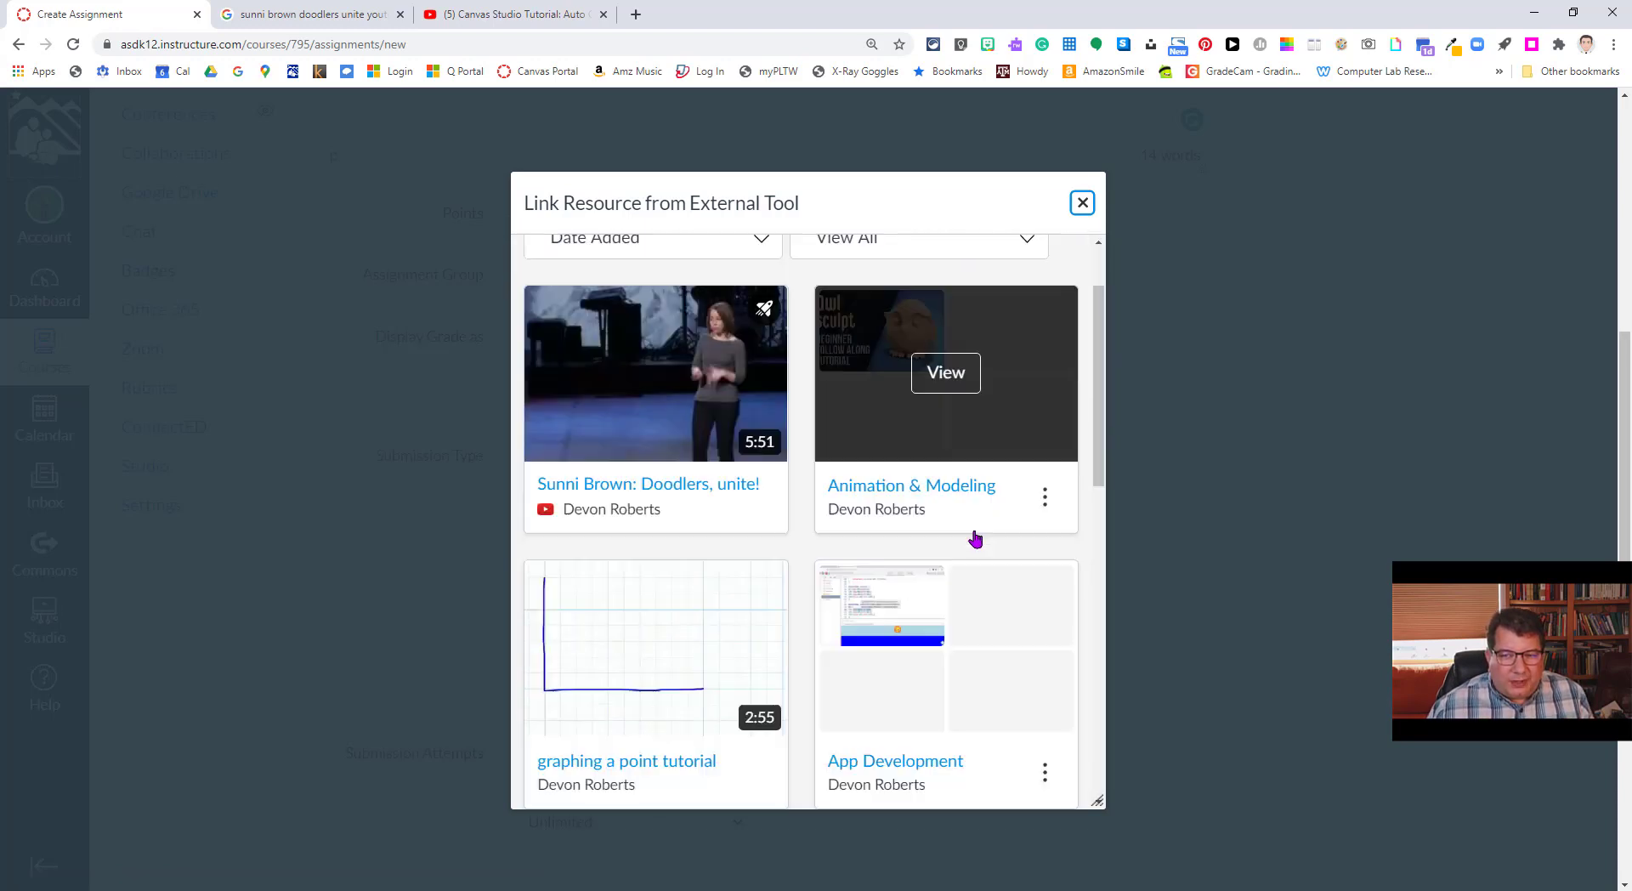
scroll(973, 548, "down", 6)
scroll(971, 553, "up", 7)
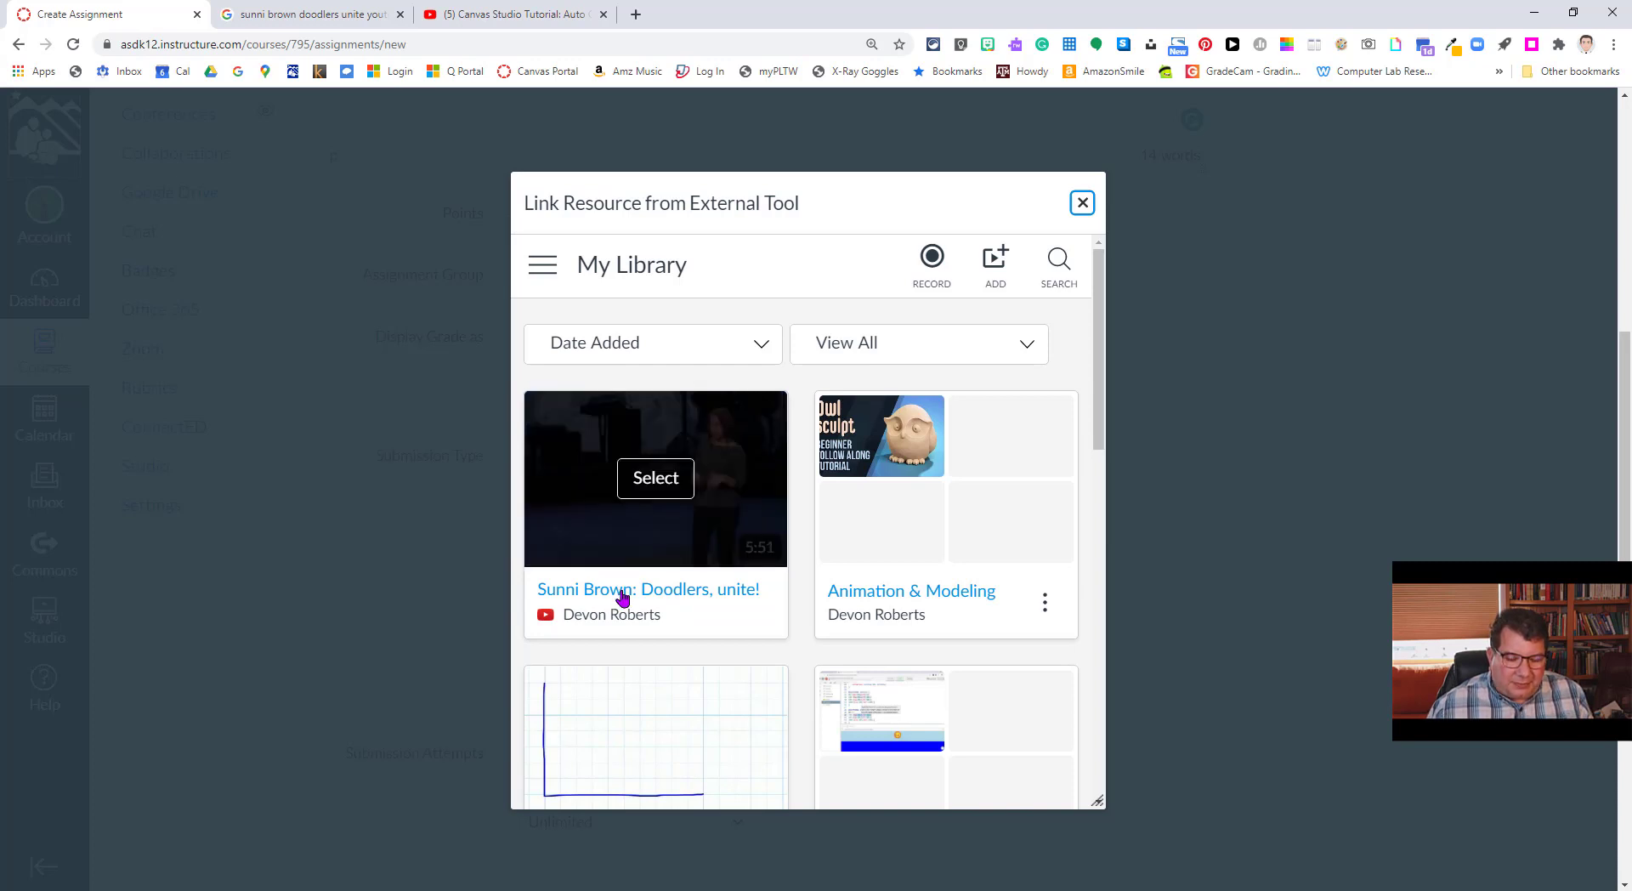
Embed the Doodler's Unite! Video Quiz from the Doodlers, unite! video as the tool
left_click(656, 481)
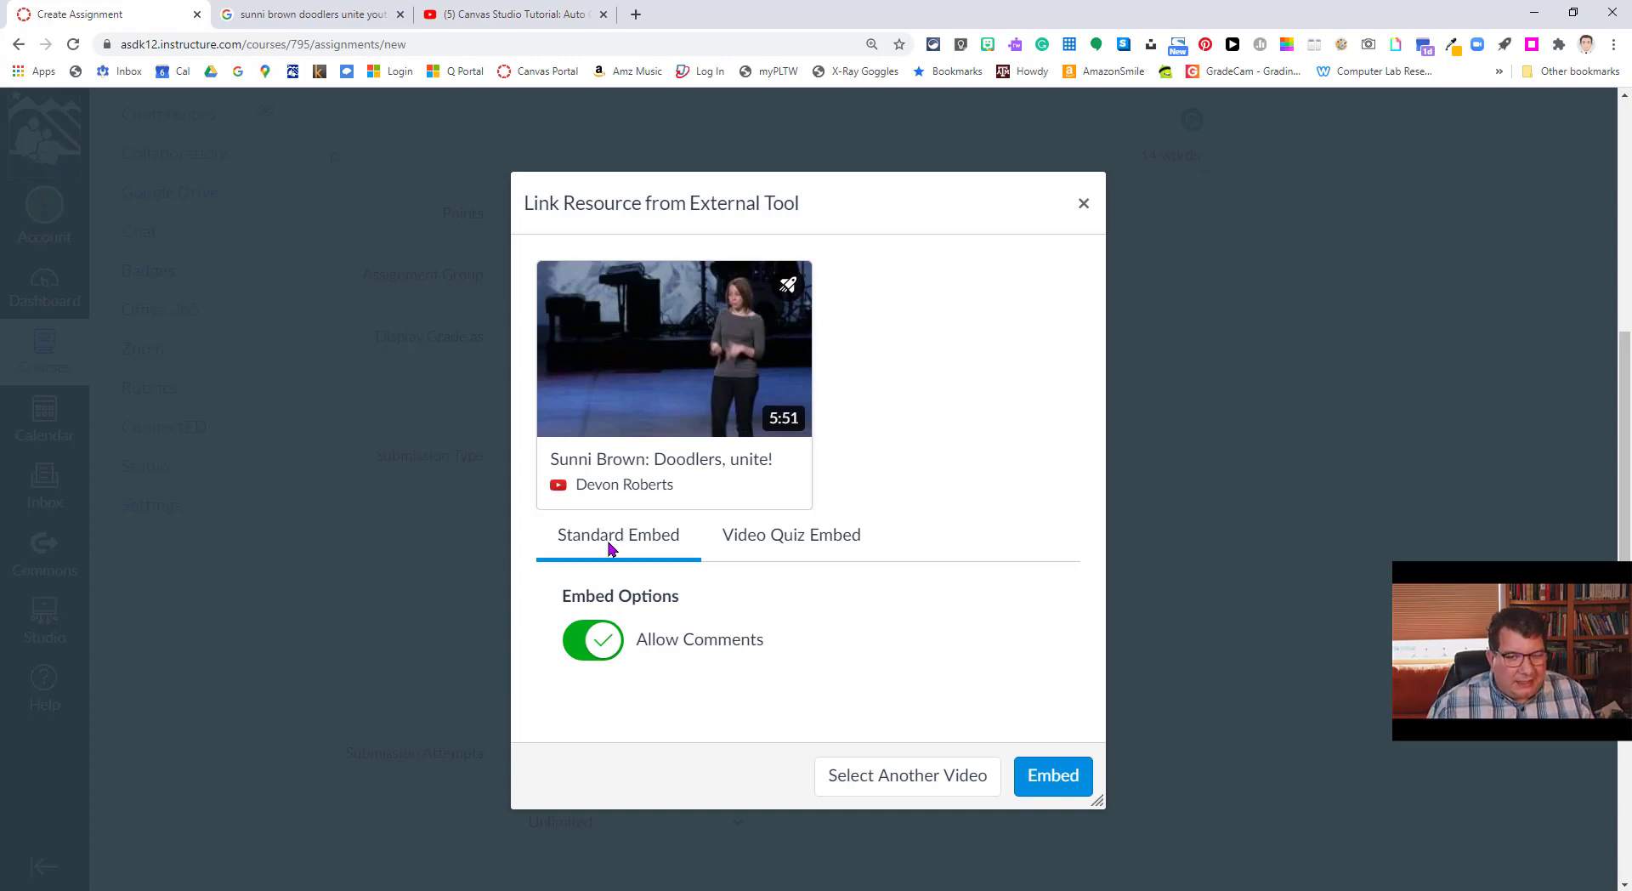
left_click(783, 546)
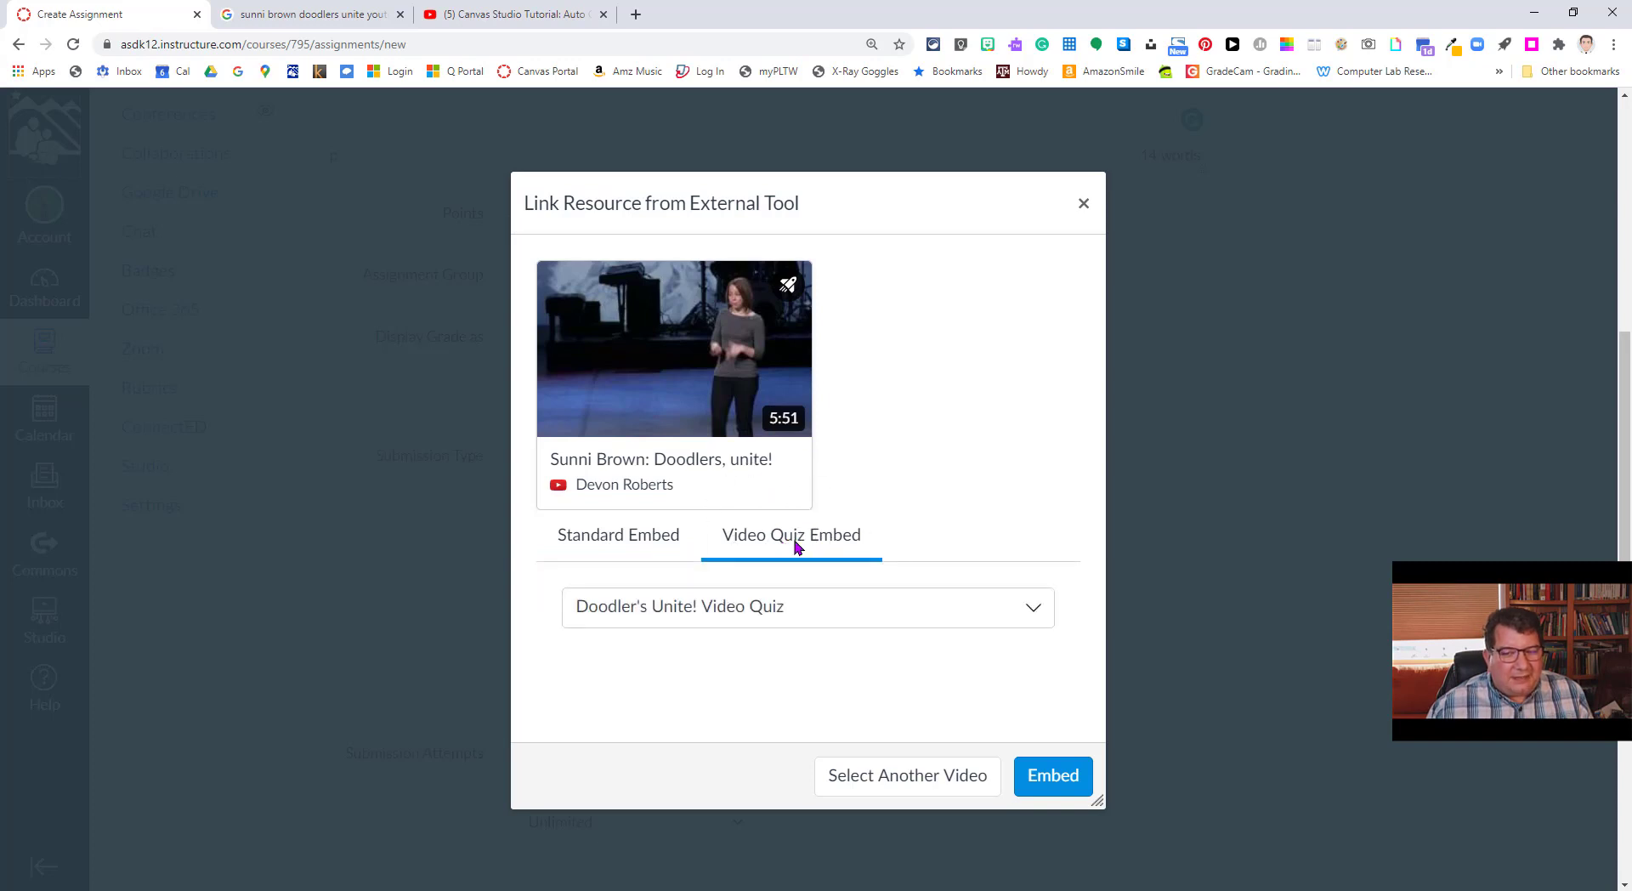
left_click(799, 618)
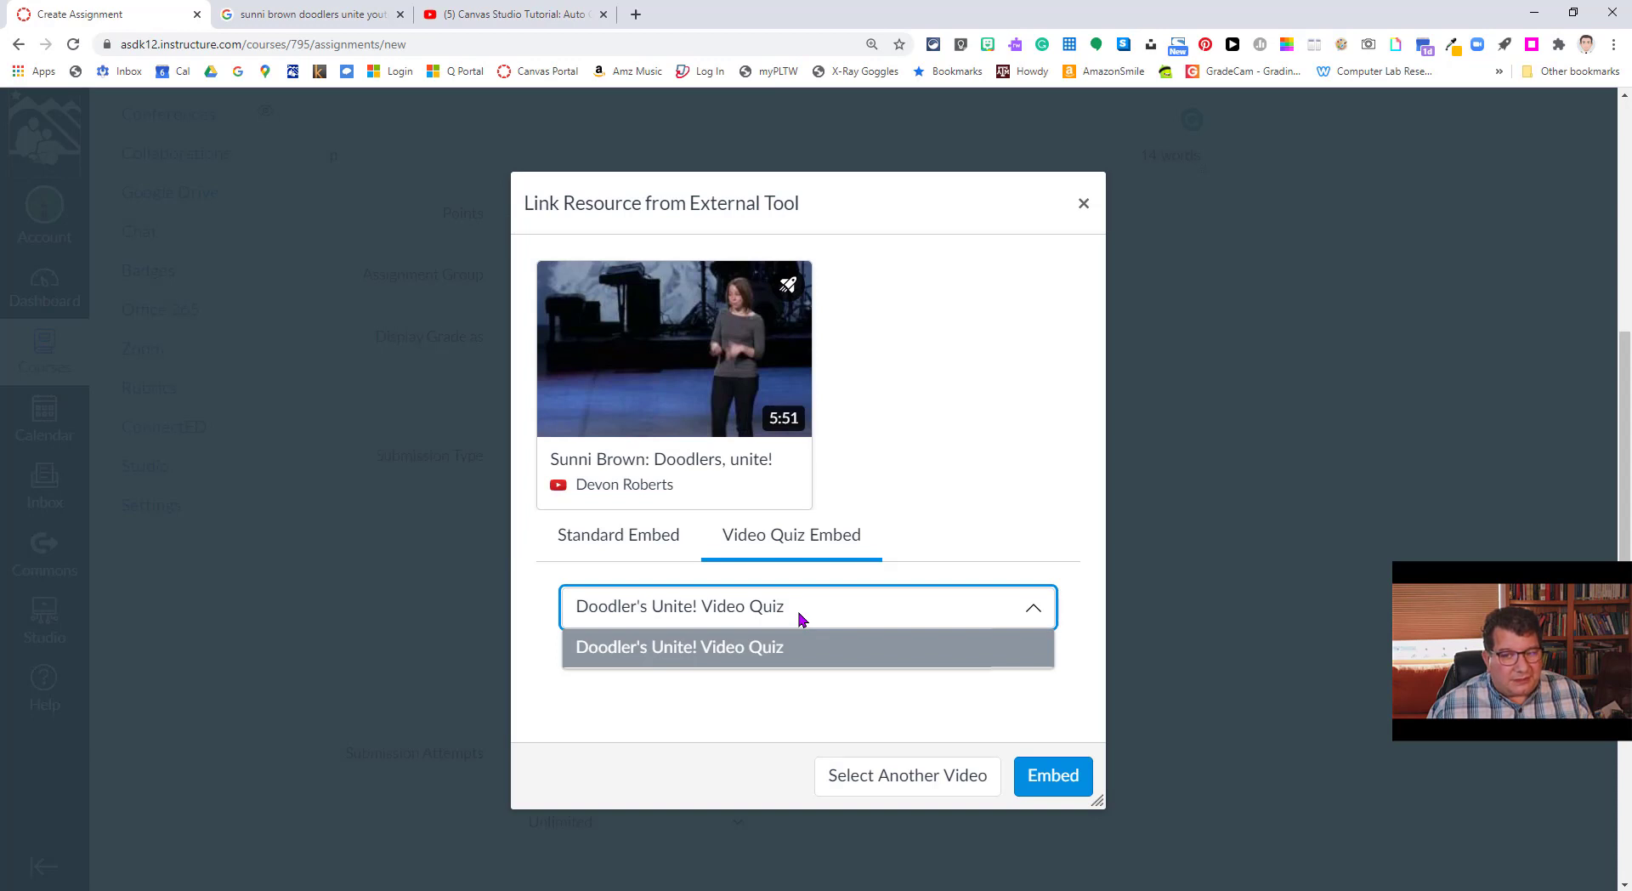
left_click(760, 670)
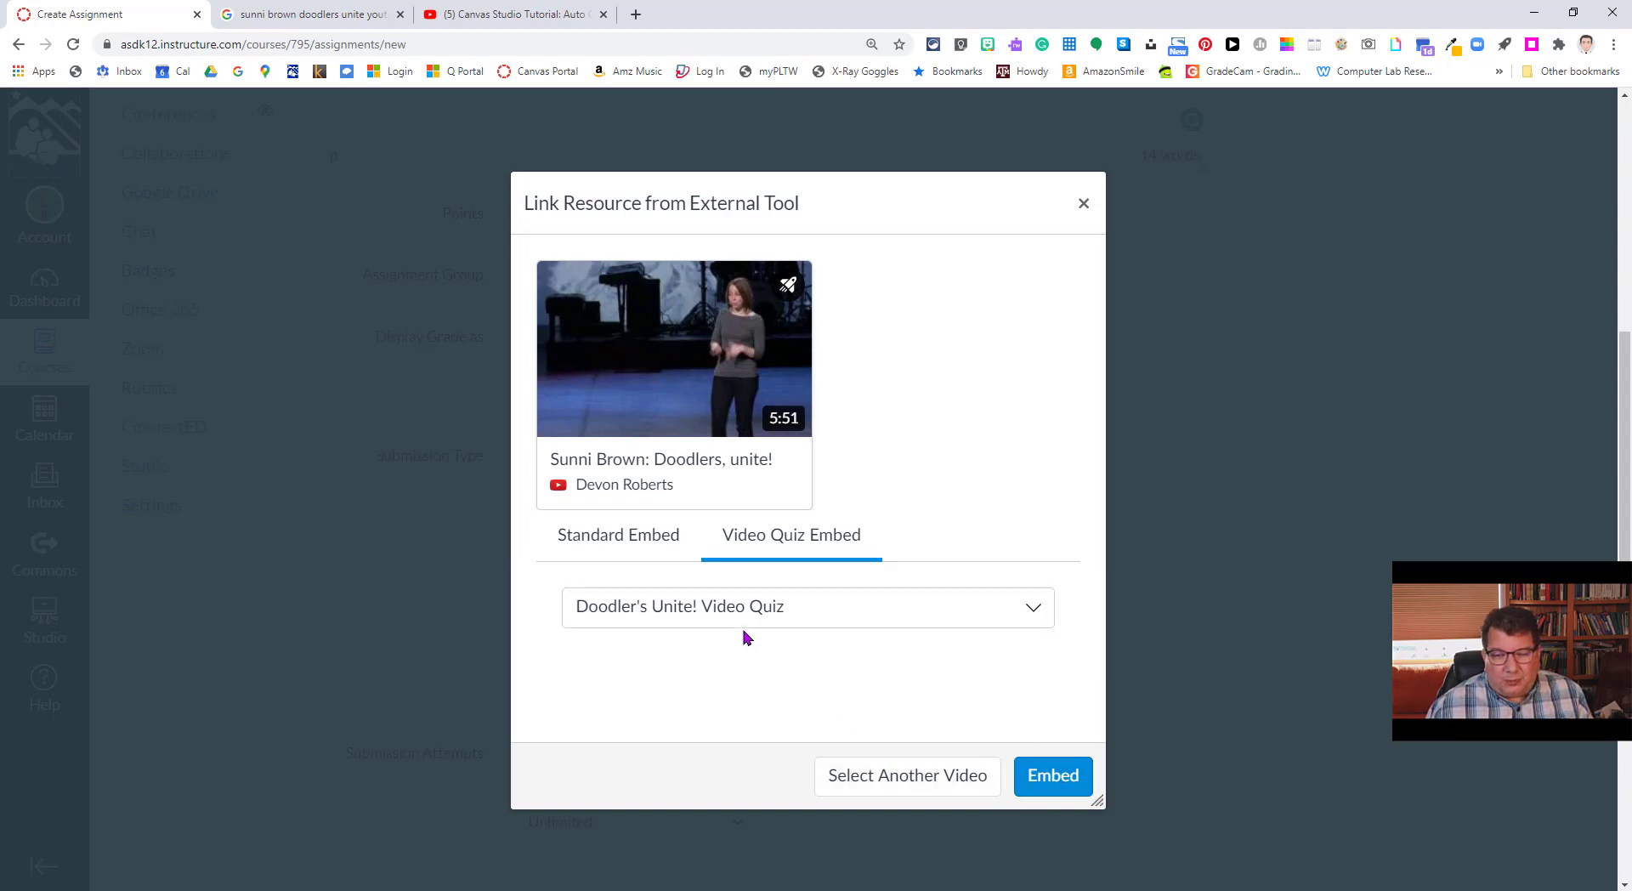
left_click(1060, 789)
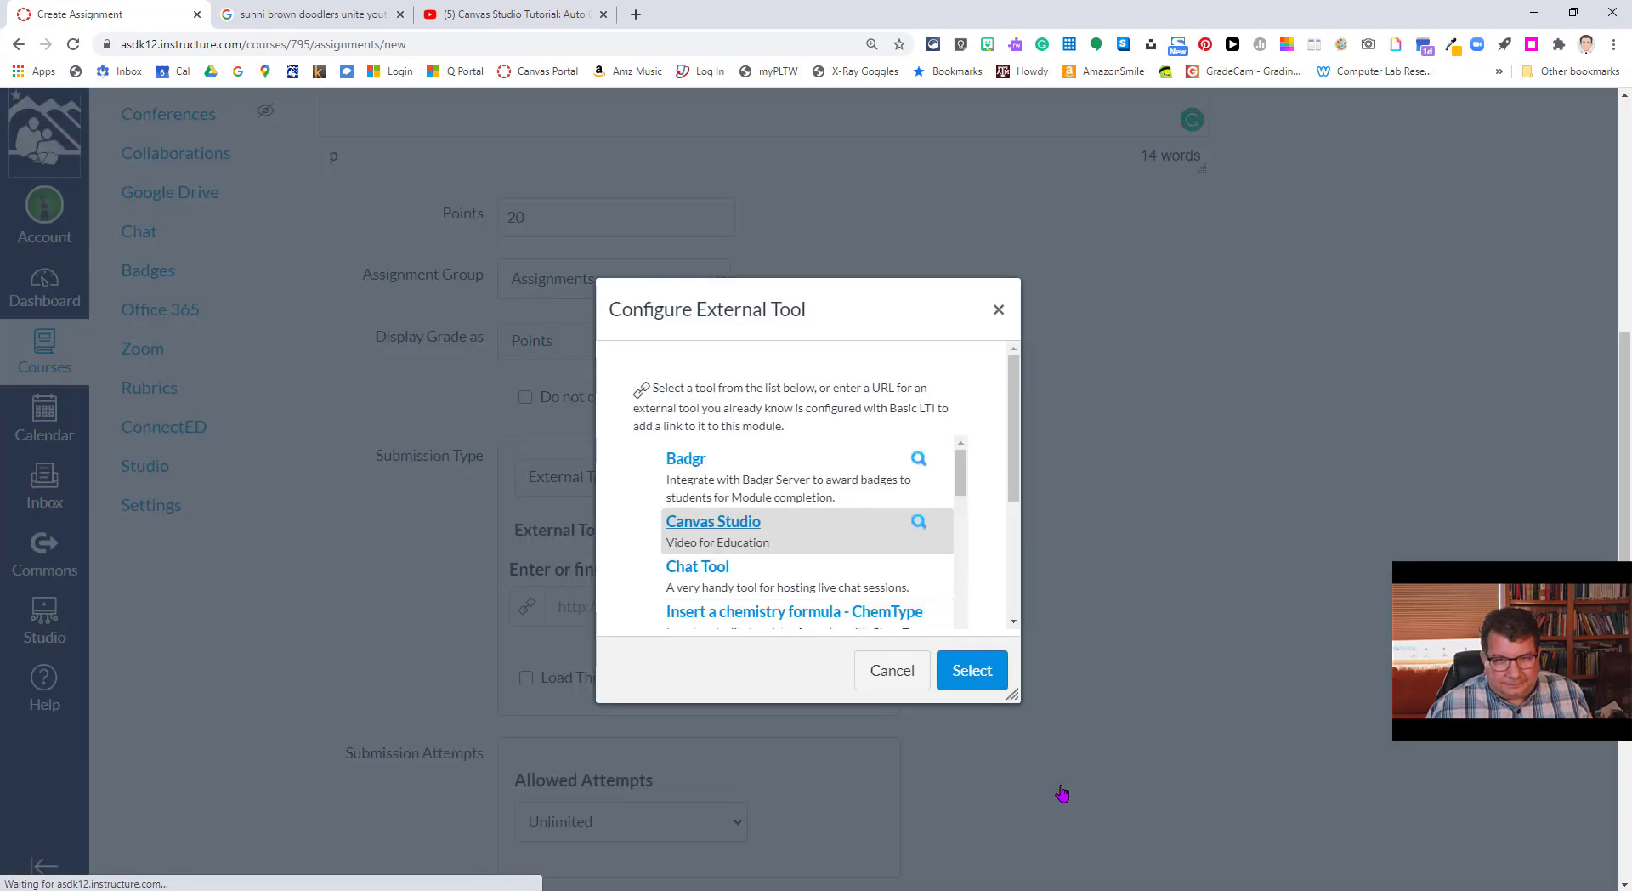
left_click(991, 676)
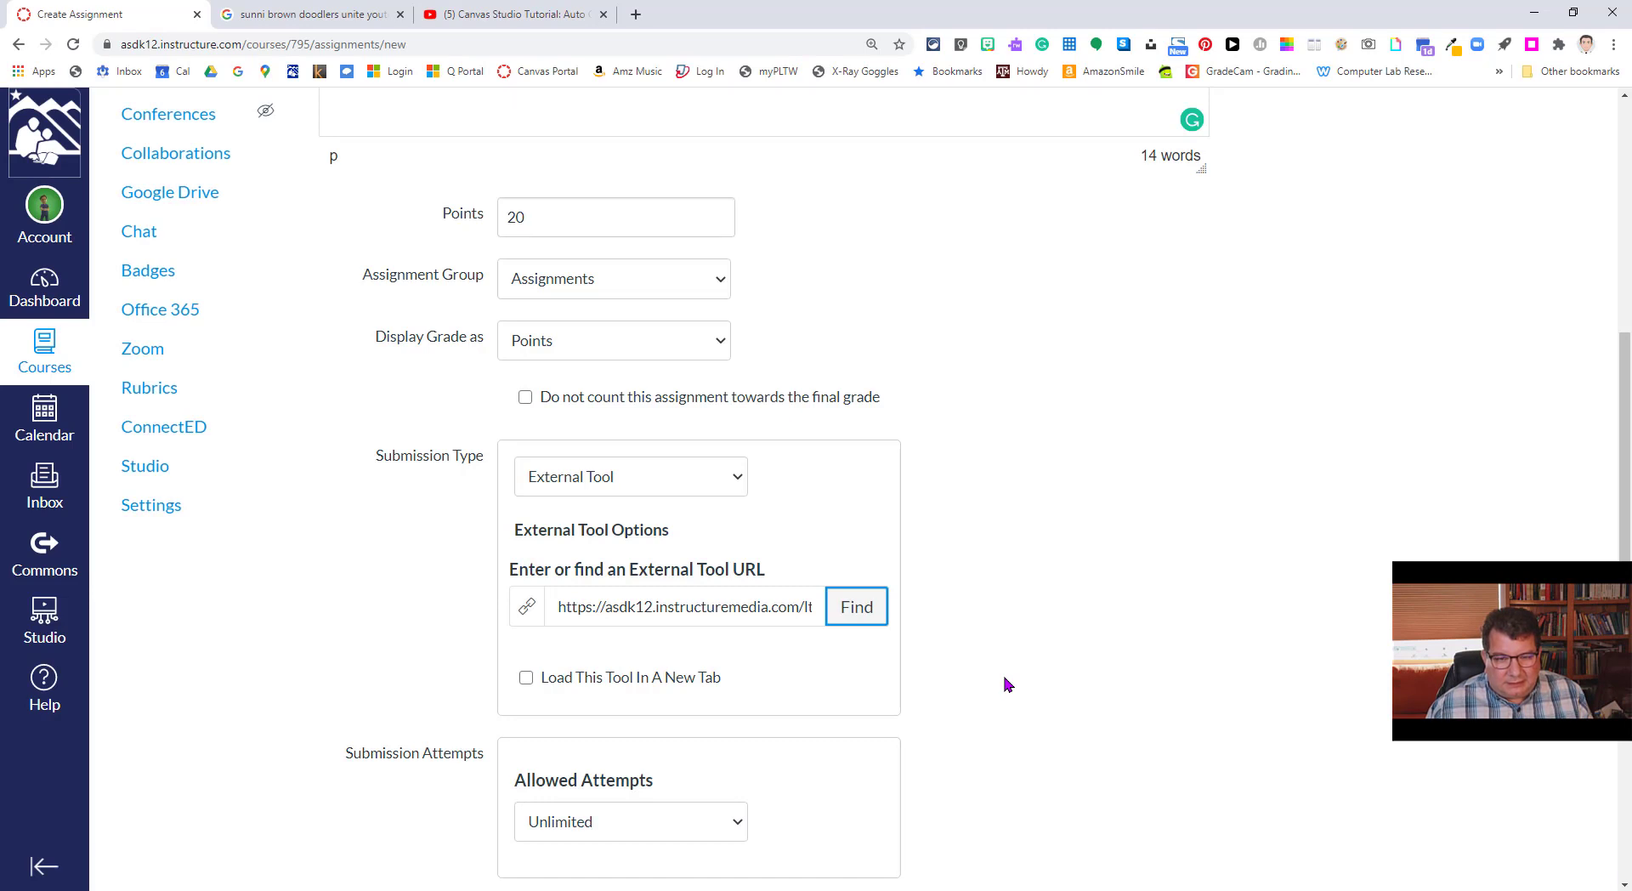
Tick Sync to SIS, set the due date to Aug 28, then Save & Publish
scroll(1004, 683, "down", 4)
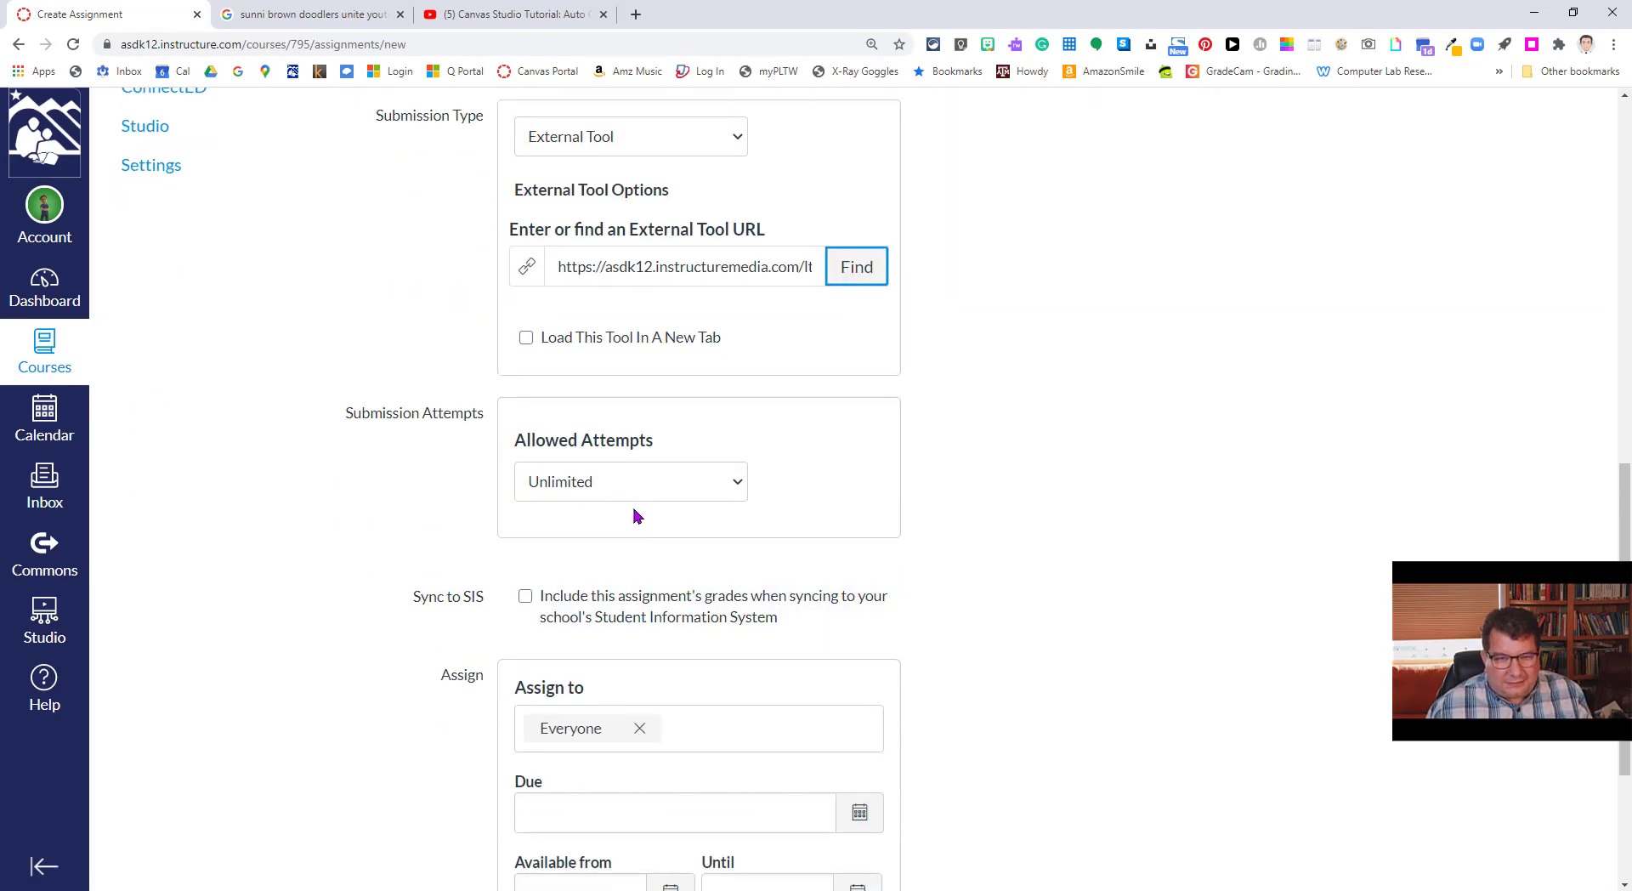
scroll(593, 552, "down", 1)
left_click(525, 511)
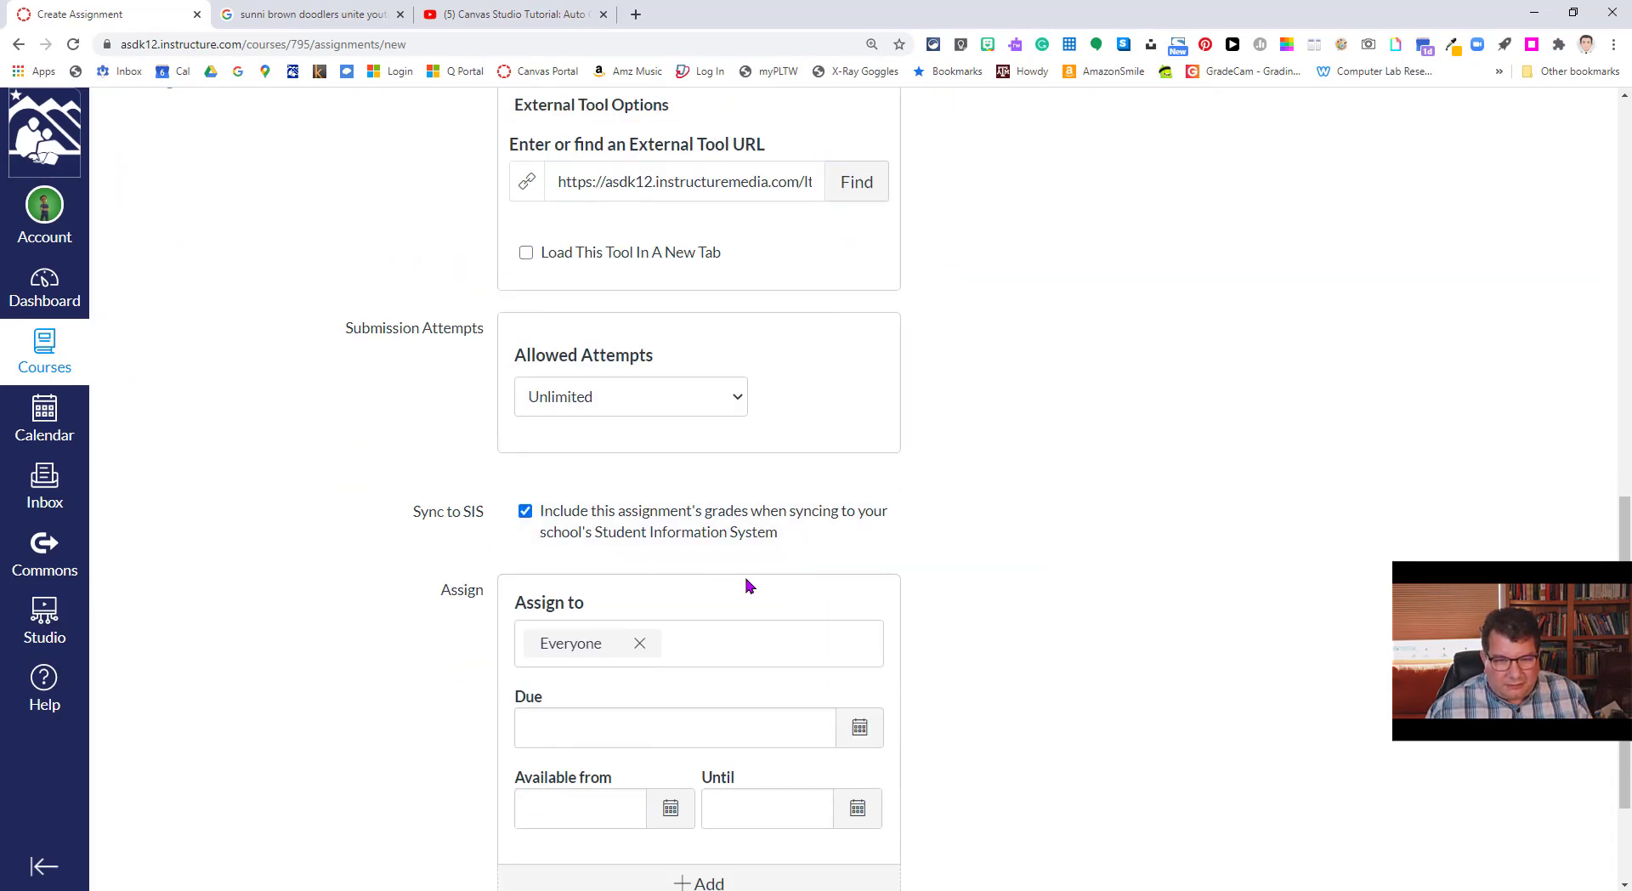
scroll(756, 583, "down", 1)
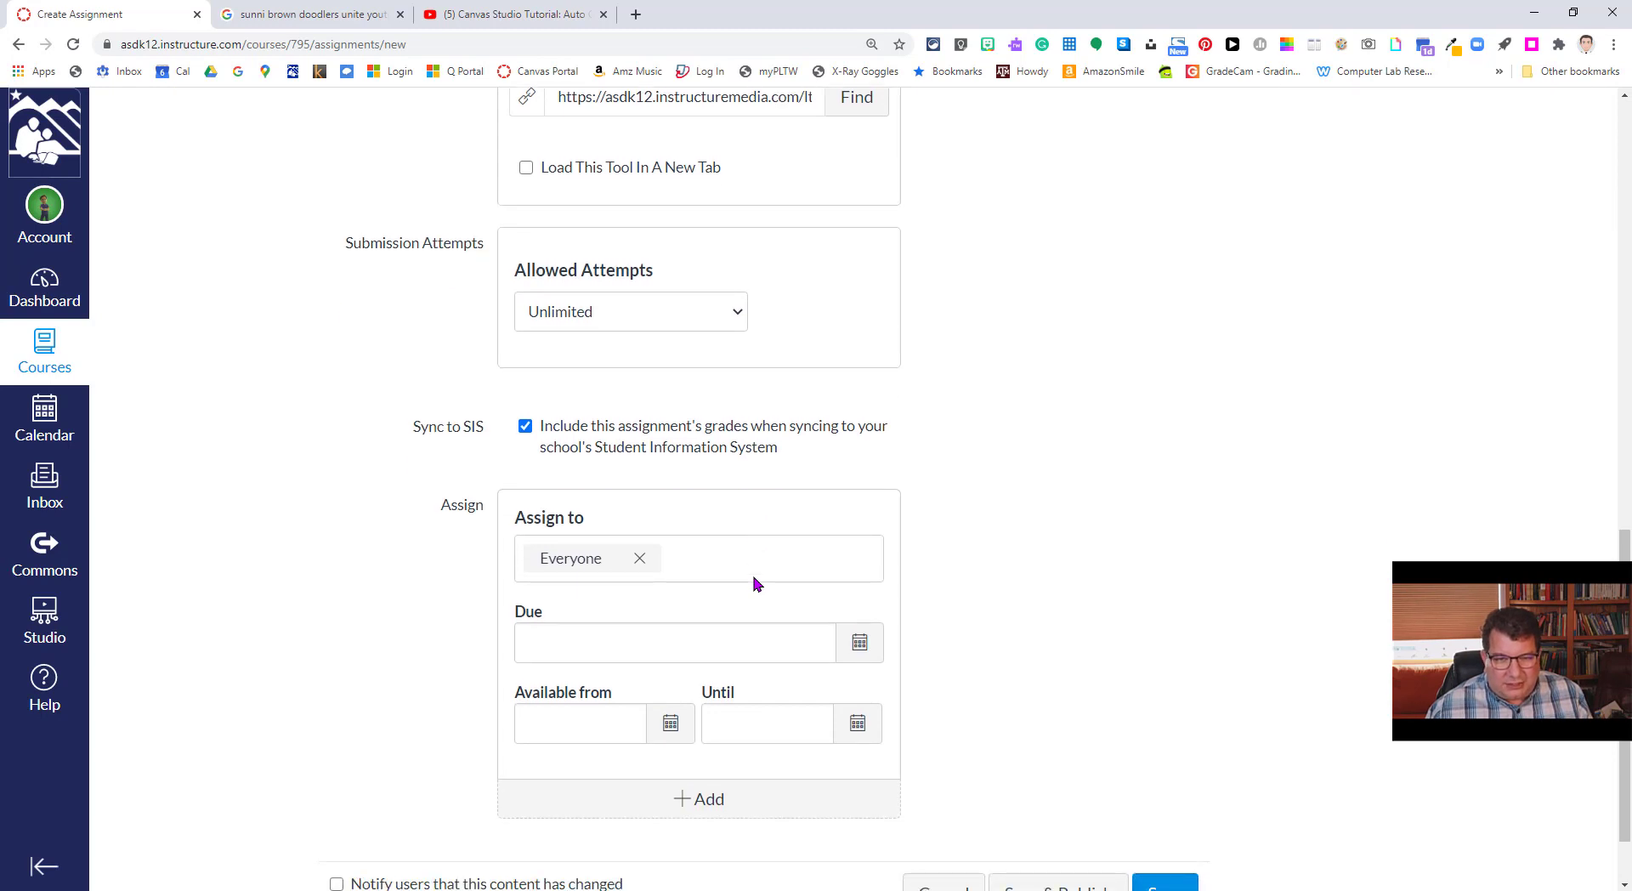
left_click(856, 649)
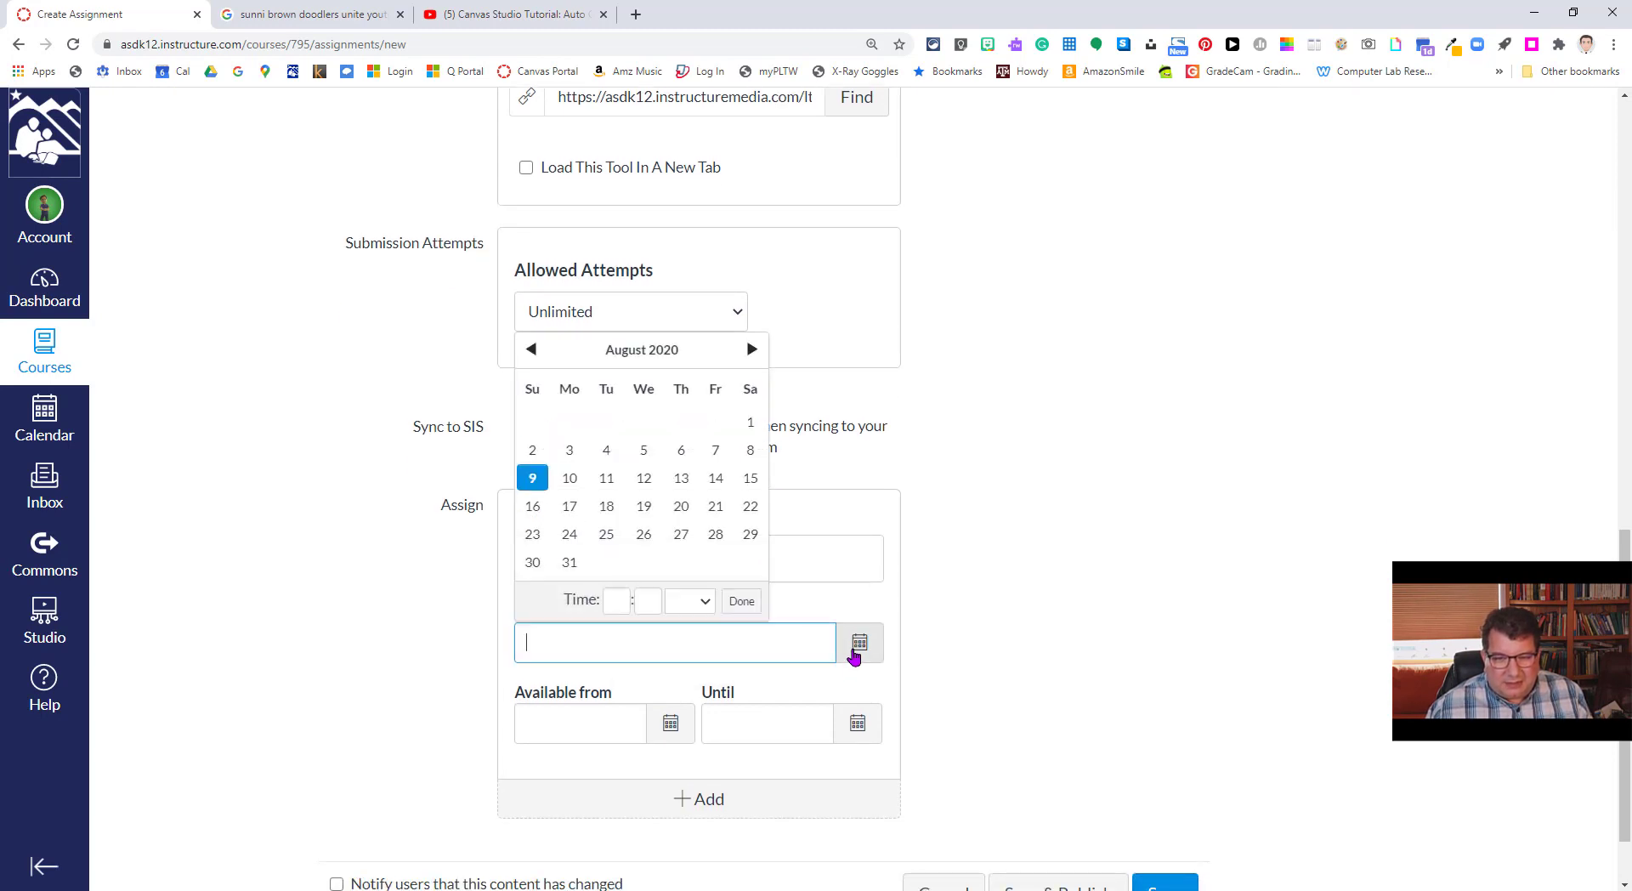
left_click(716, 534)
left_click(1131, 619)
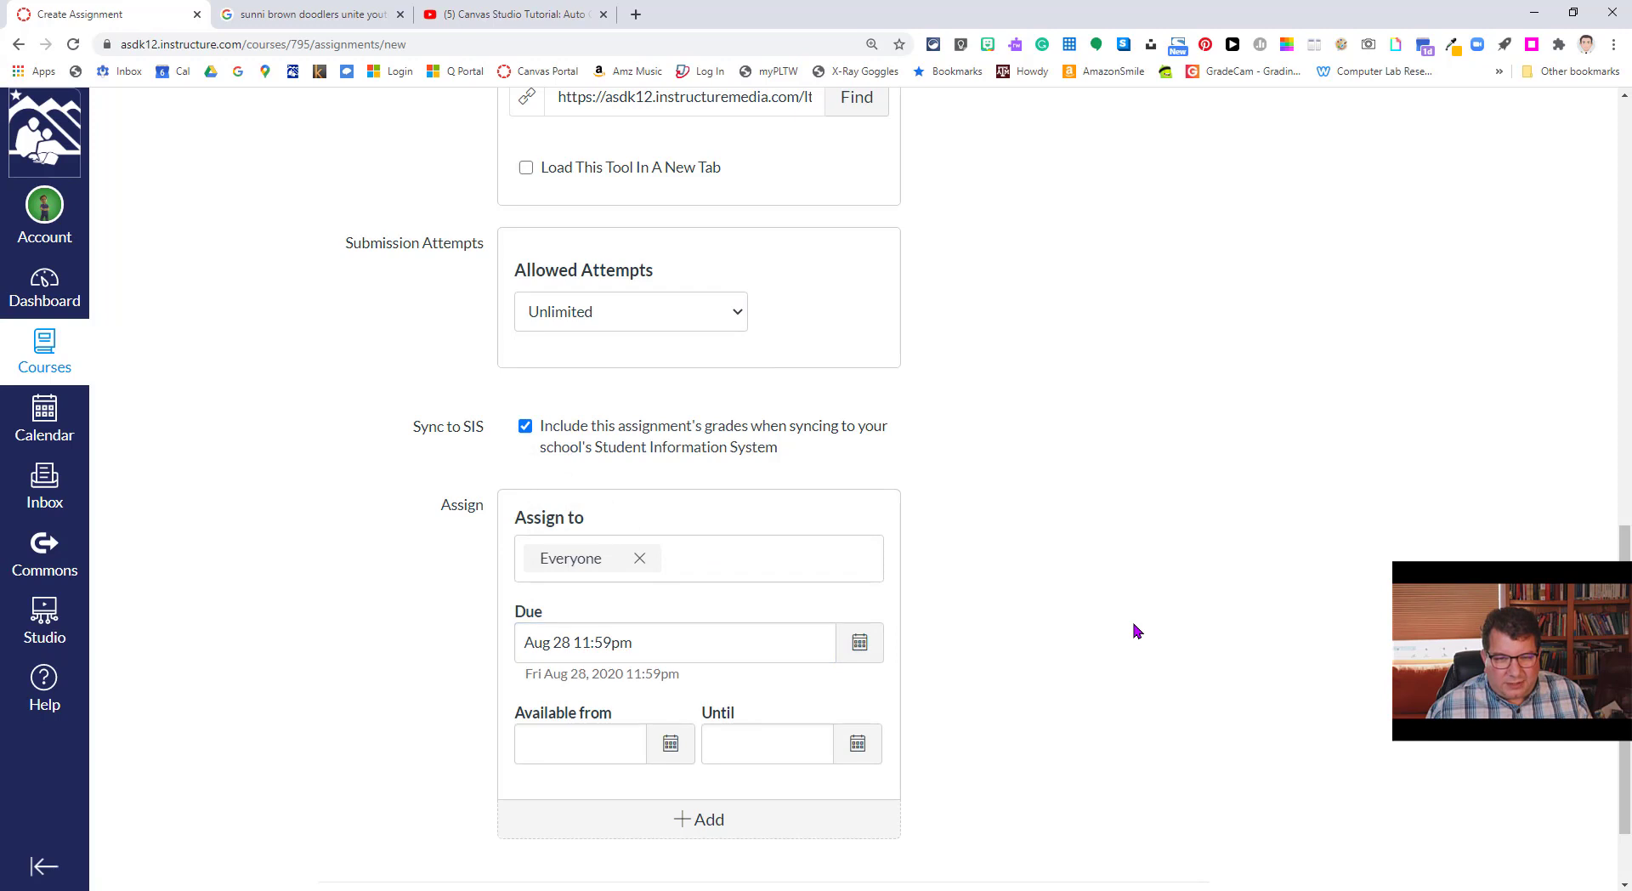
scroll(1134, 623, "down", 1)
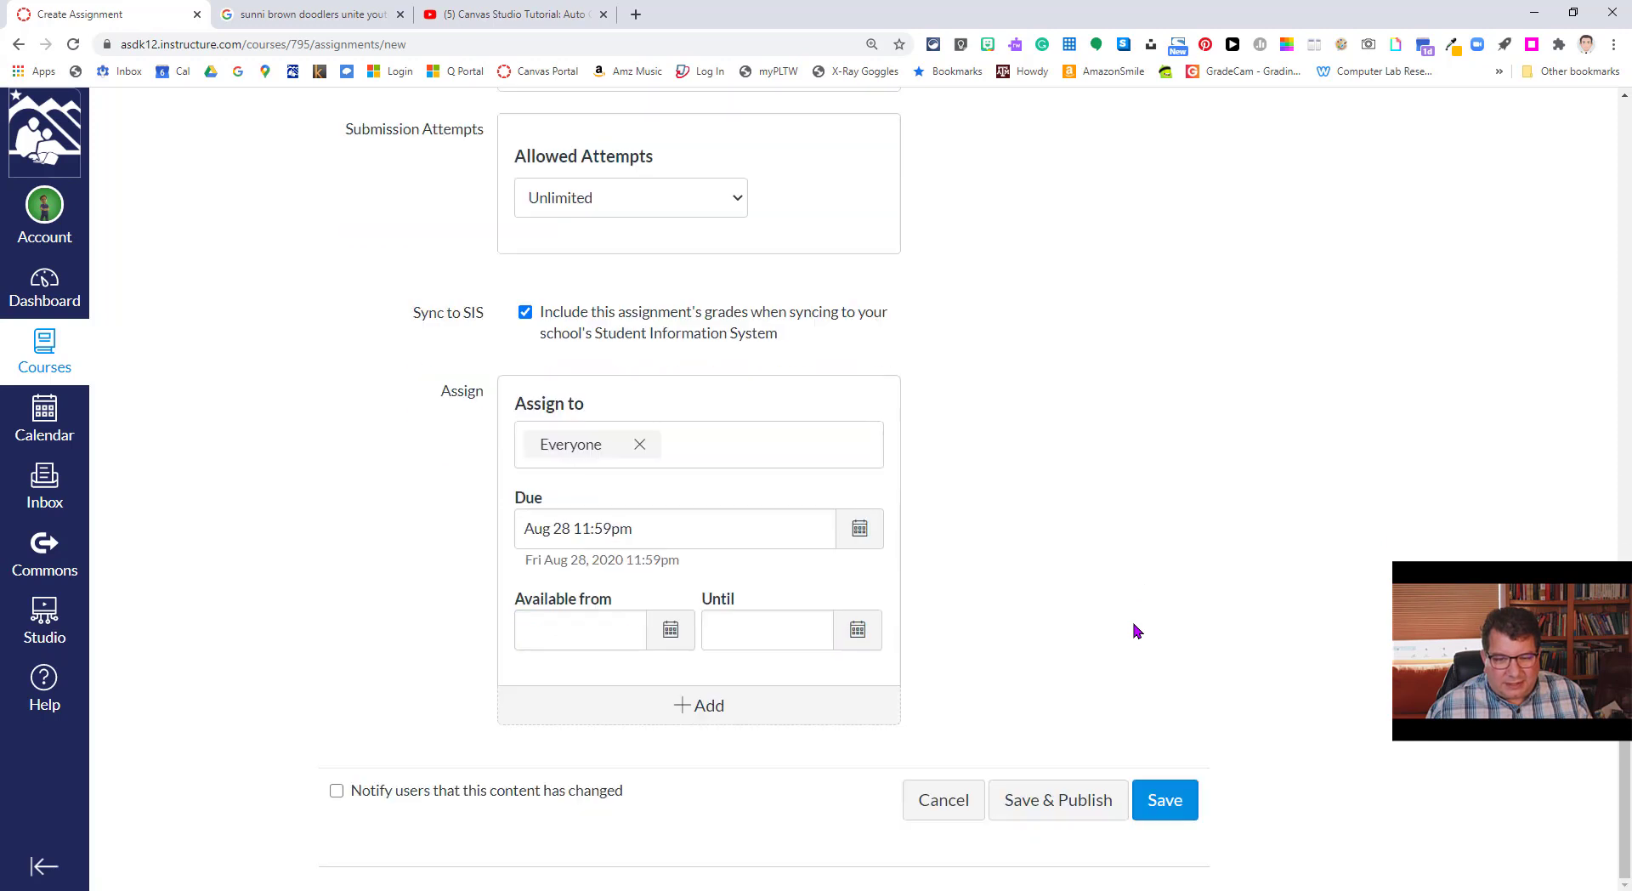
left_click(1078, 802)
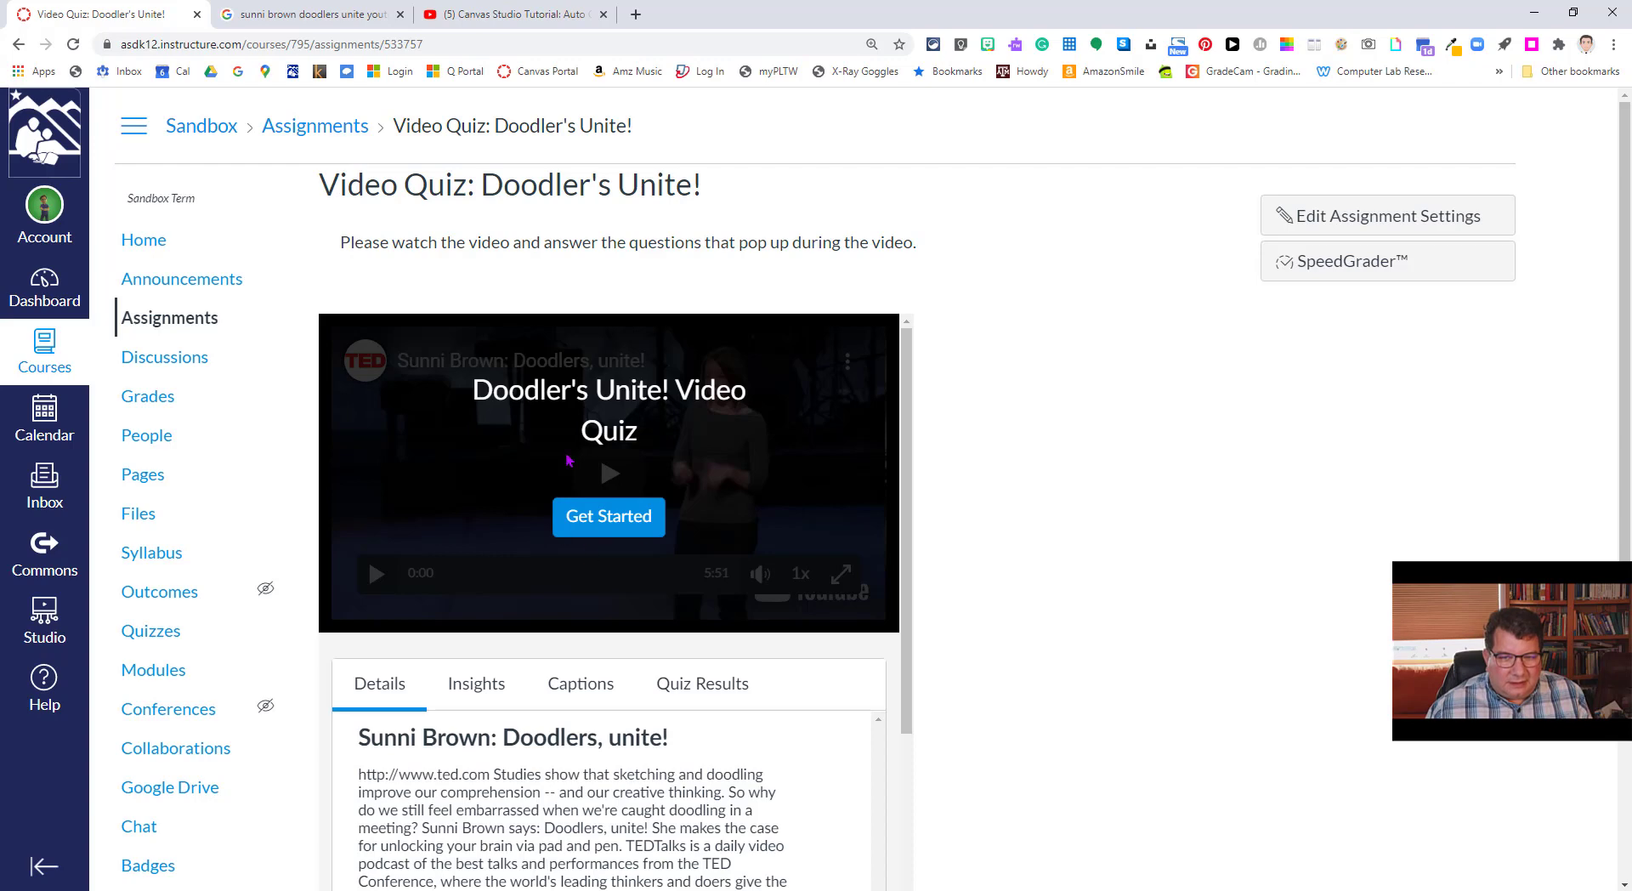
Check the Insights, Captions and Quiz Results tabs, keeping the Item Analysis report type
scroll(699, 486, "down", 1)
scroll(746, 482, "up", 1)
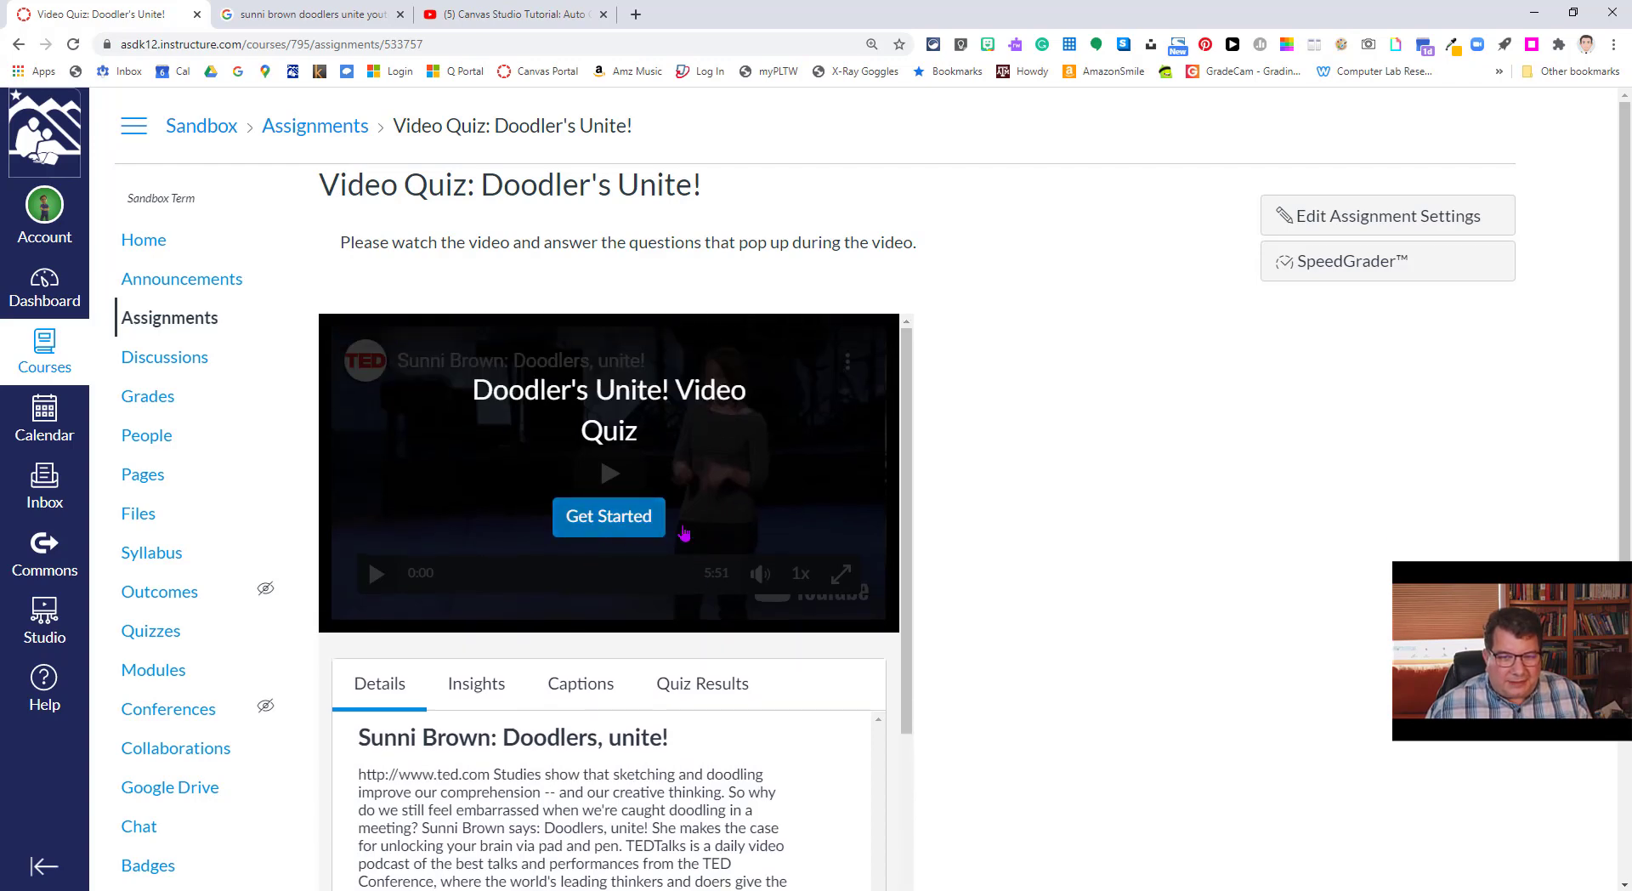
scroll(978, 531, "down", 2)
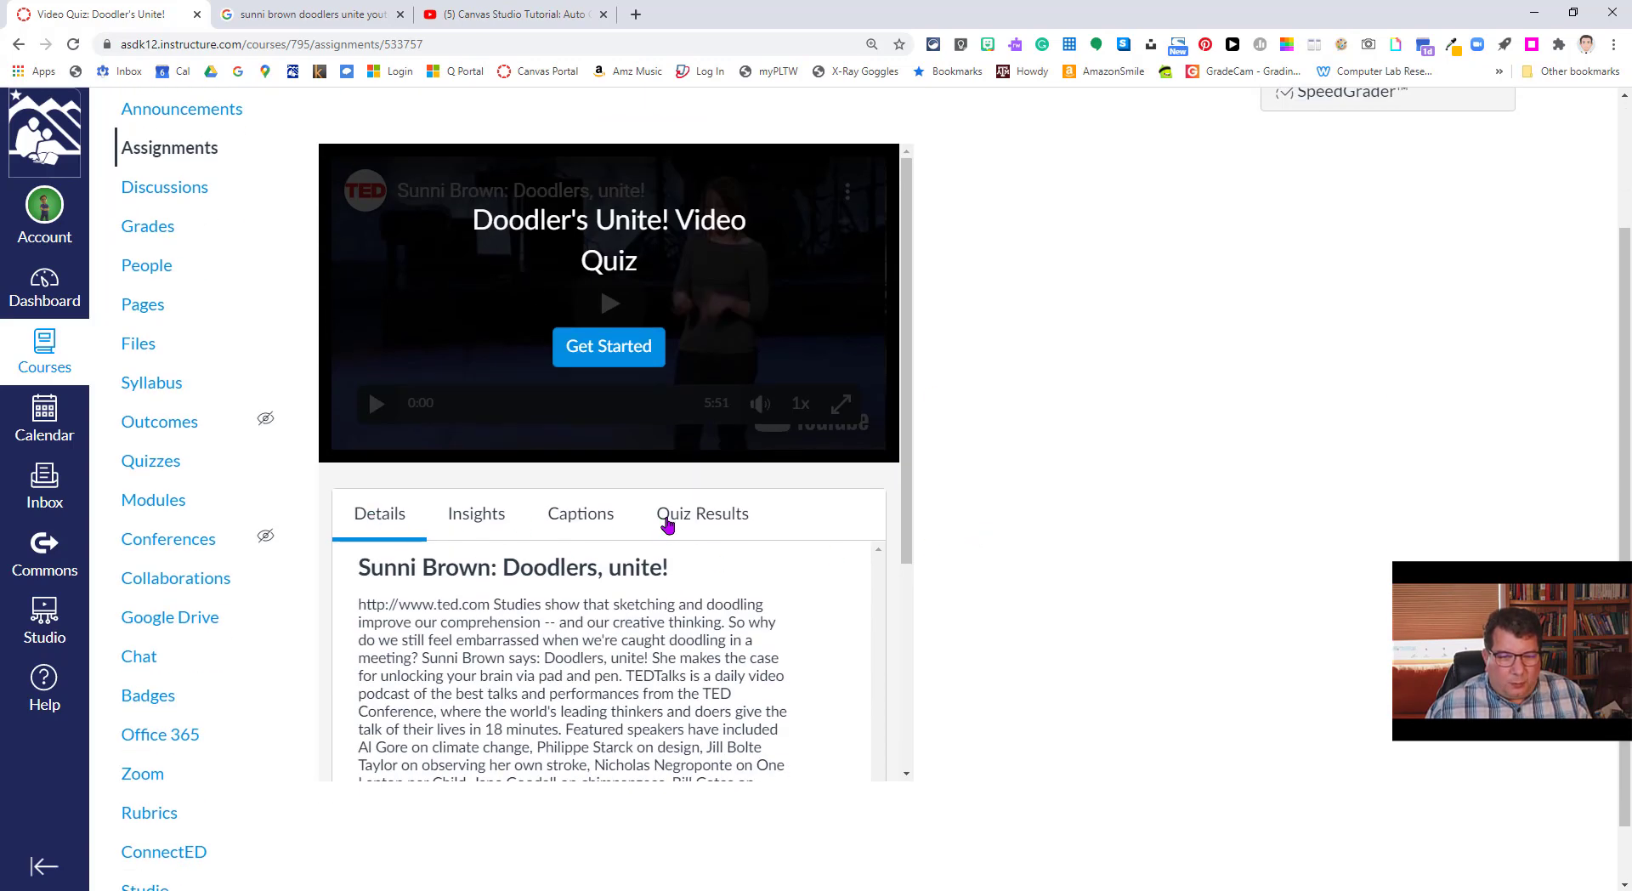
left_click(472, 520)
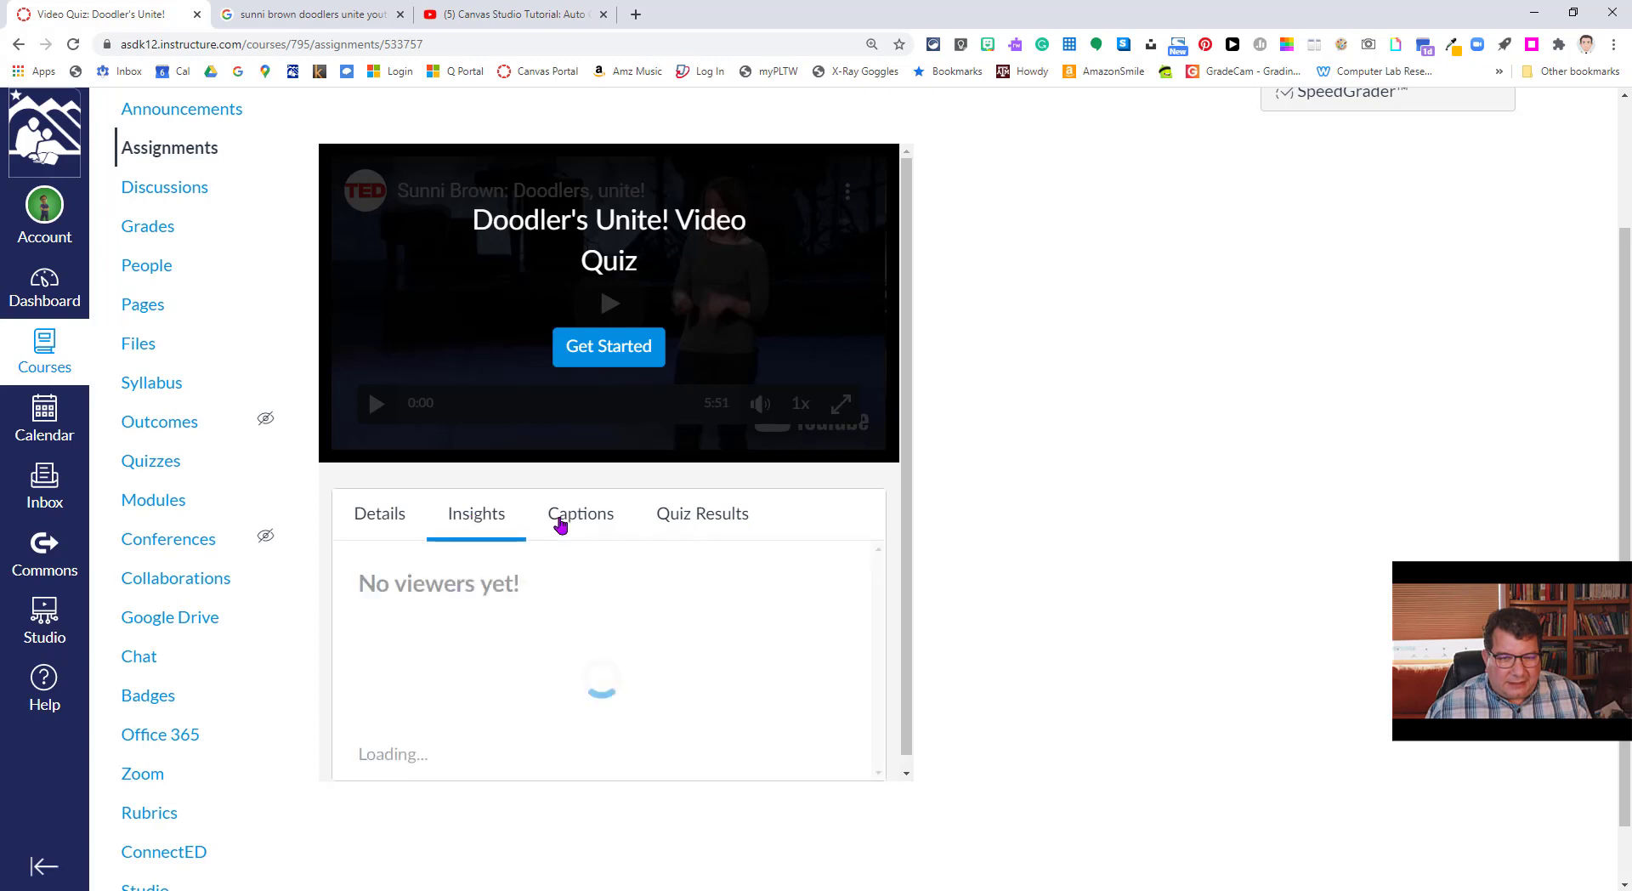
left_click(605, 528)
left_click(703, 525)
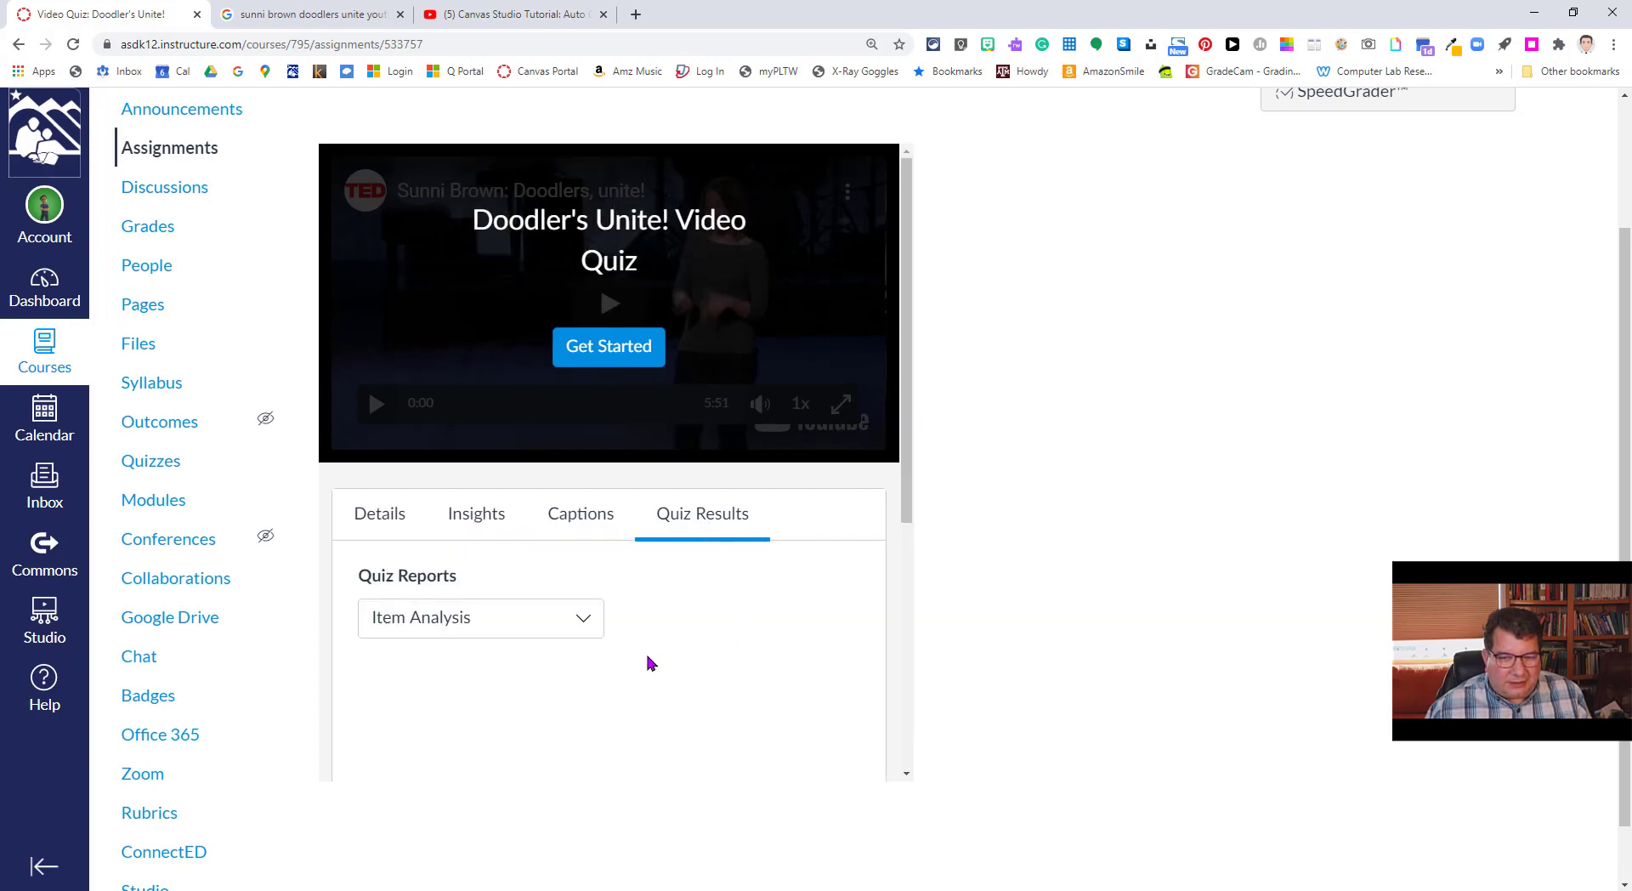
left_click(539, 627)
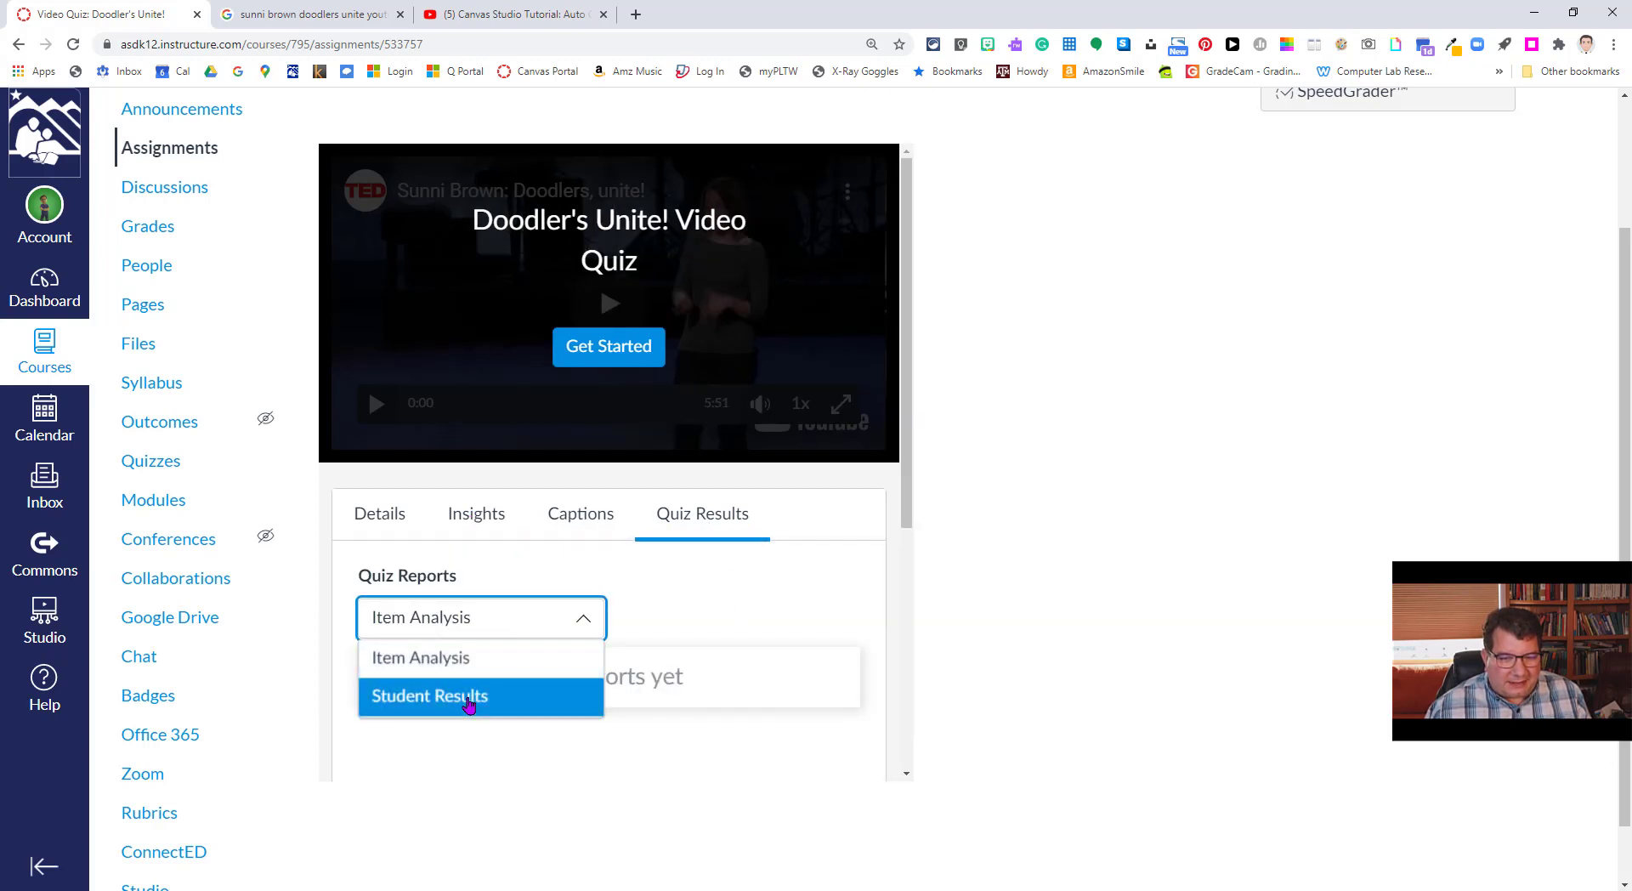
left_click(745, 605)
scroll(813, 666, "down", 4)
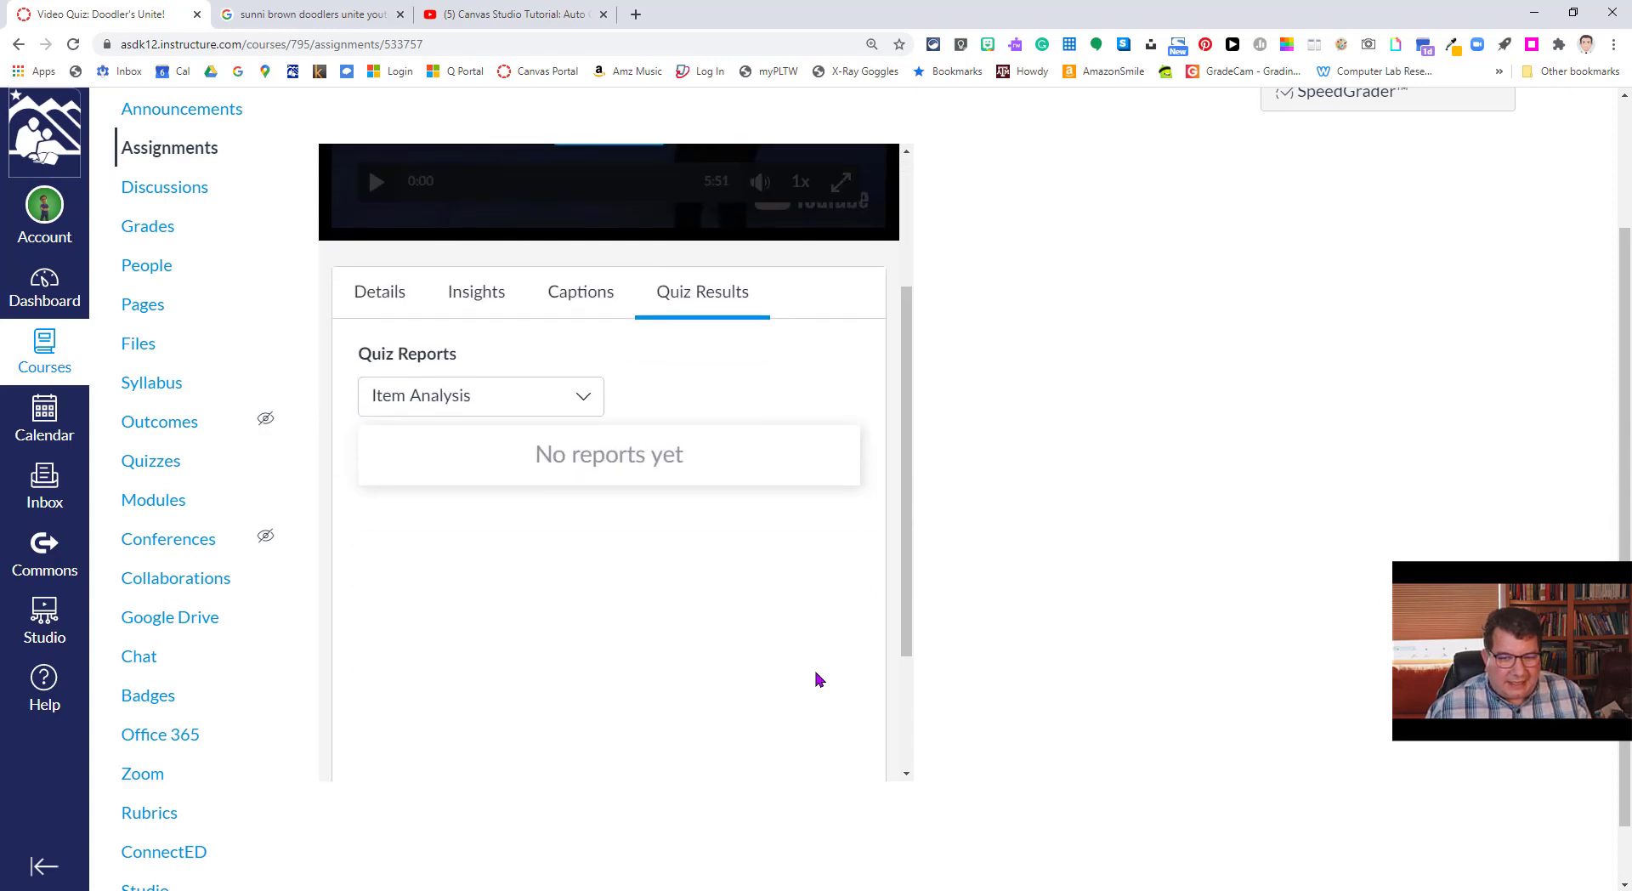
scroll(813, 666, "up", 4)
scroll(815, 674, "down", 1)
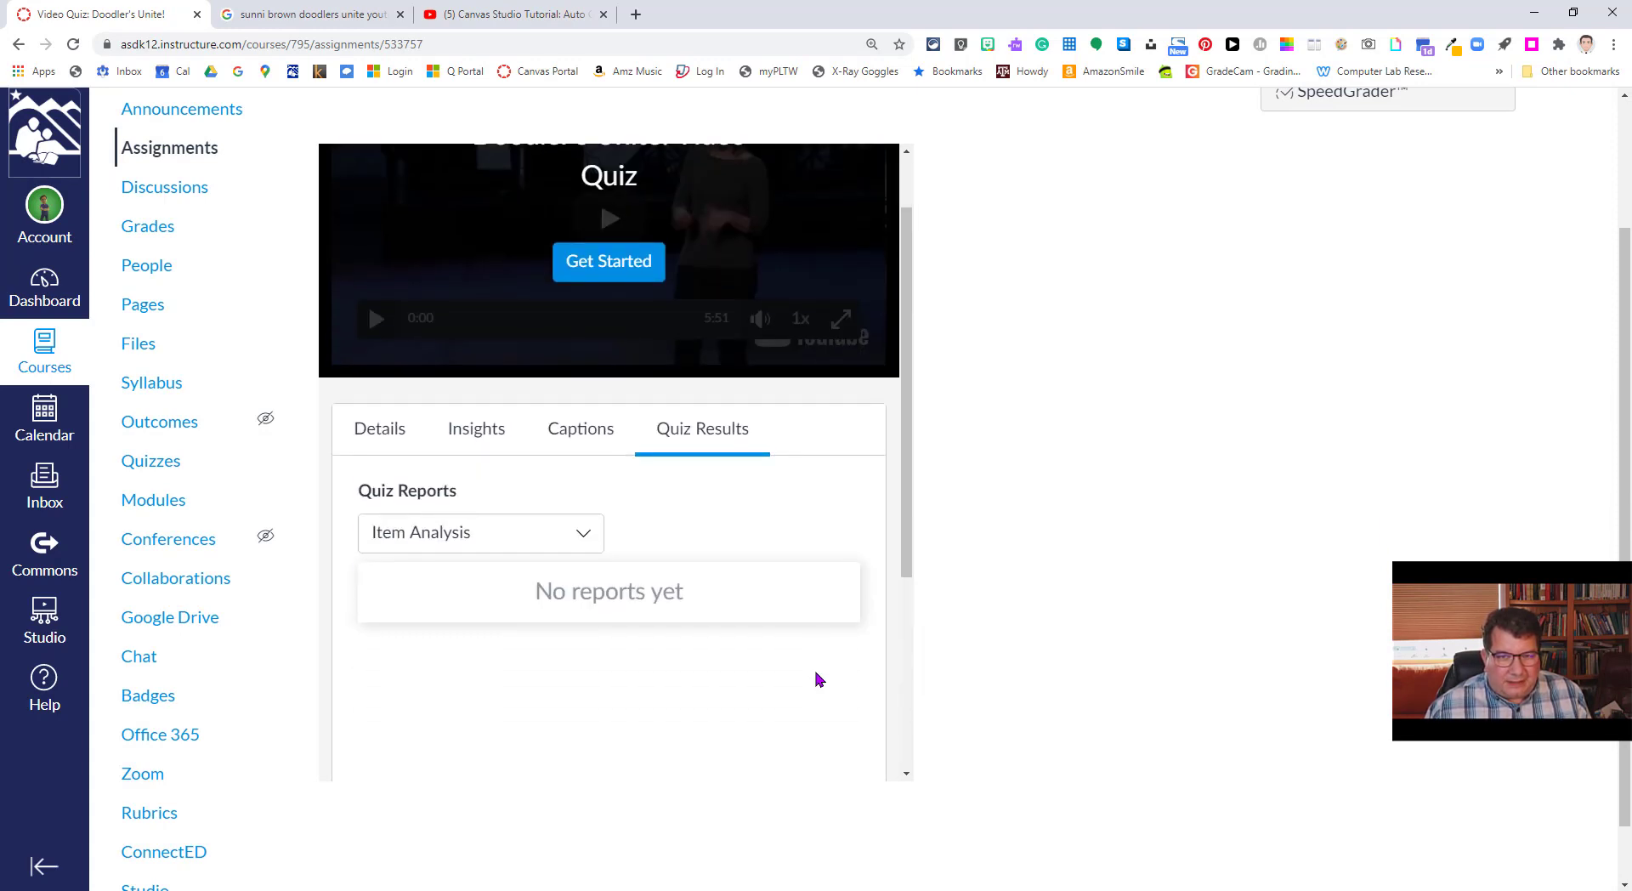
scroll(815, 674, "up", 2)
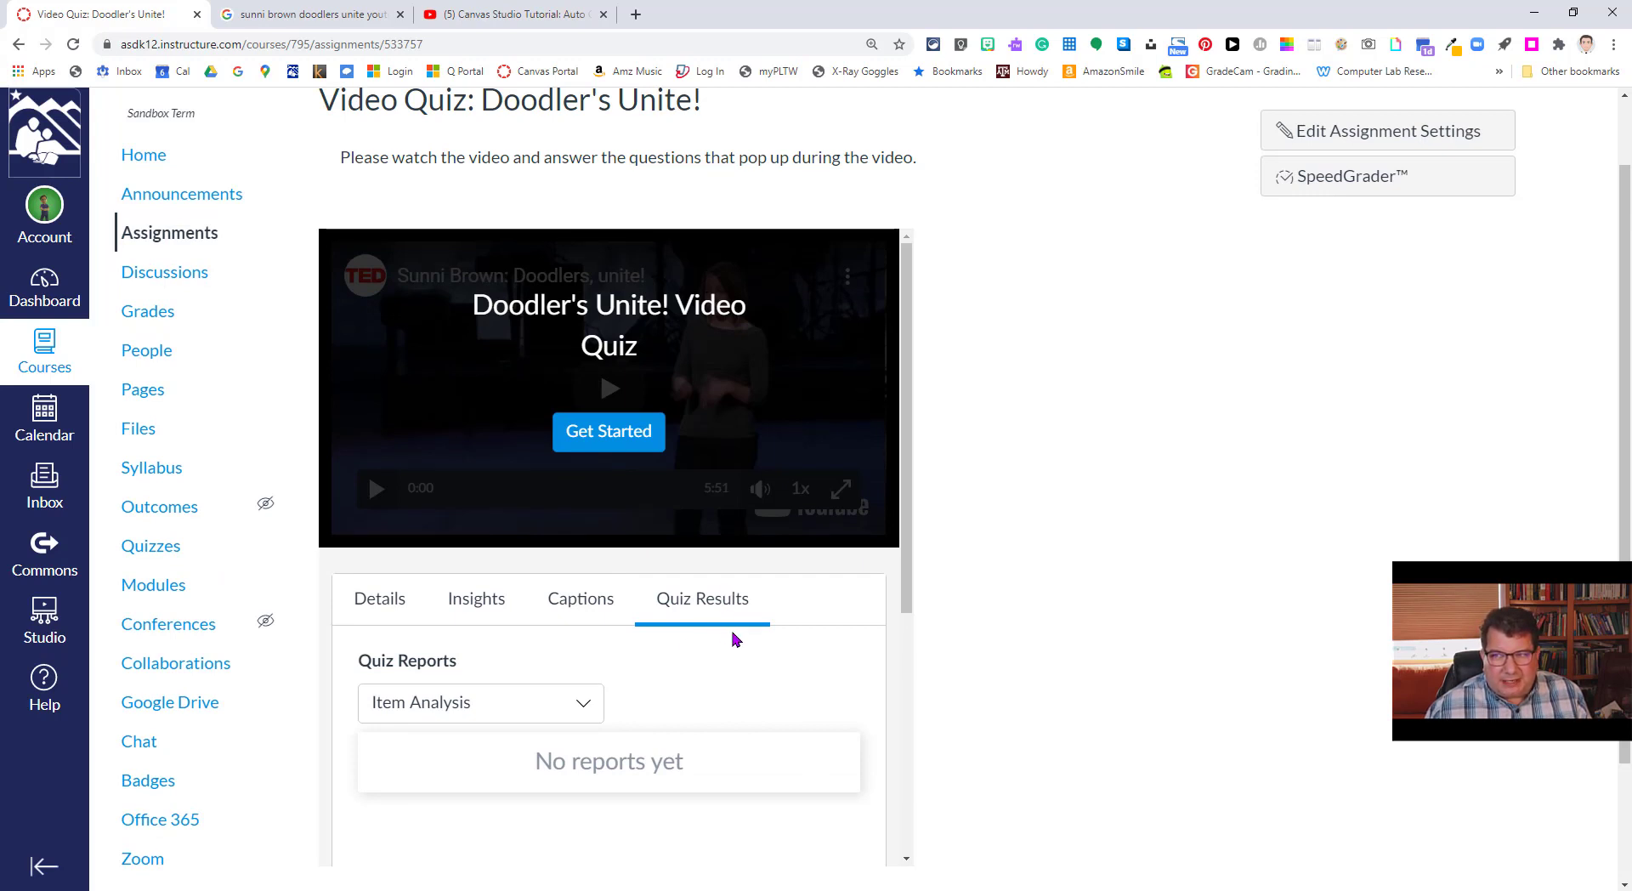
Scroll back to the top of the published video quiz assignment page
scroll(748, 637, "up", 1)
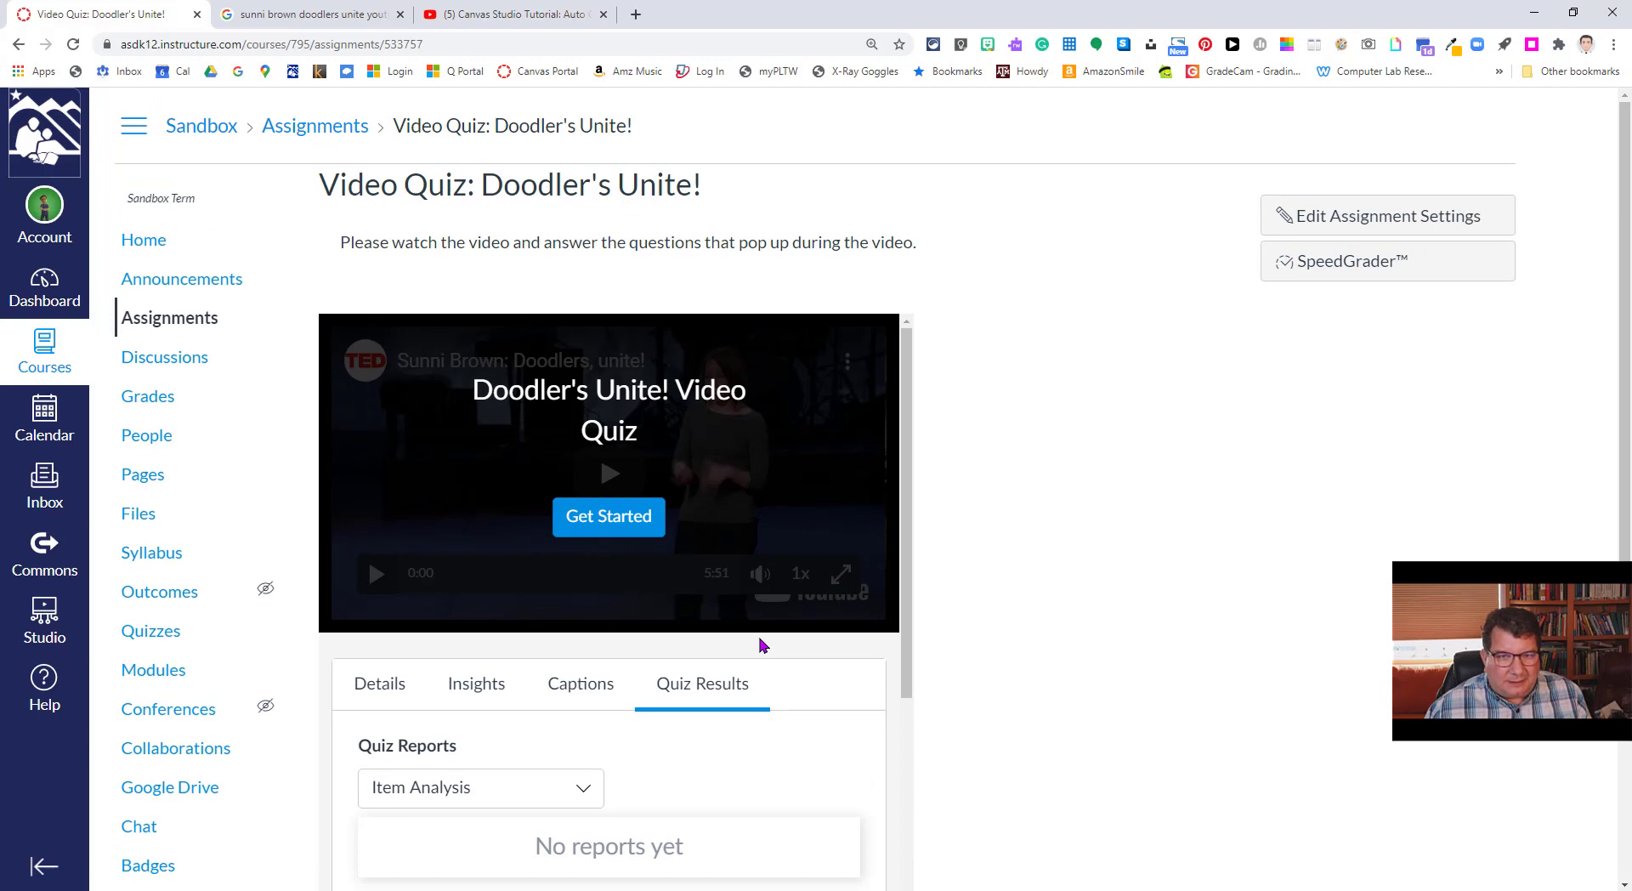